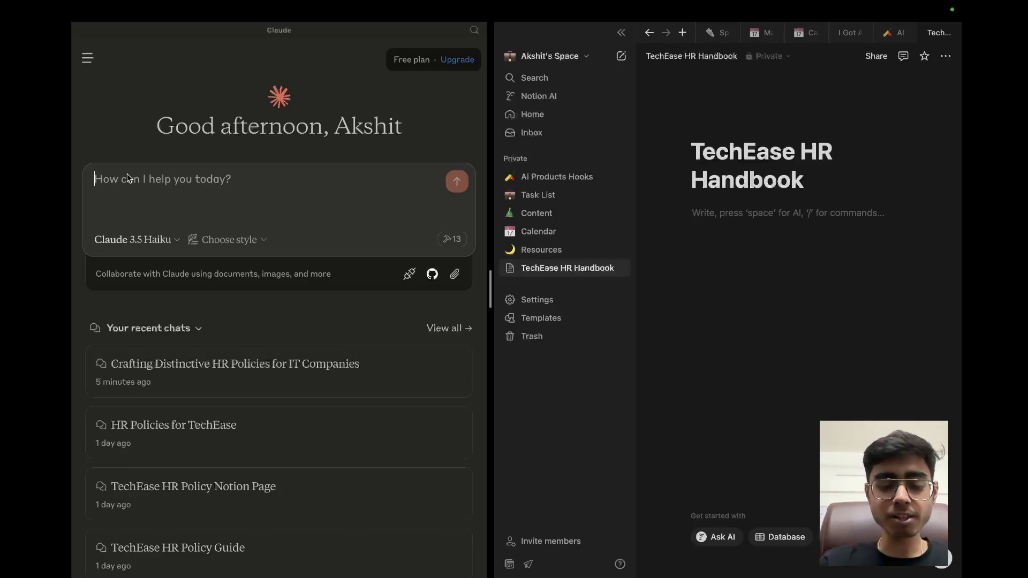
Step: Send Claude the HR-policy-expert prompt with the TechEase policy text pasted in as context
{"action": "type", "text": "You have 10 years of experience in framing HR policies document for IT companies, on getting the context about the company you create descriptive Notion pages for HR policies. -> The policies should not sound repetitive. -> You give examples to explain the policy. Context of the company -"}
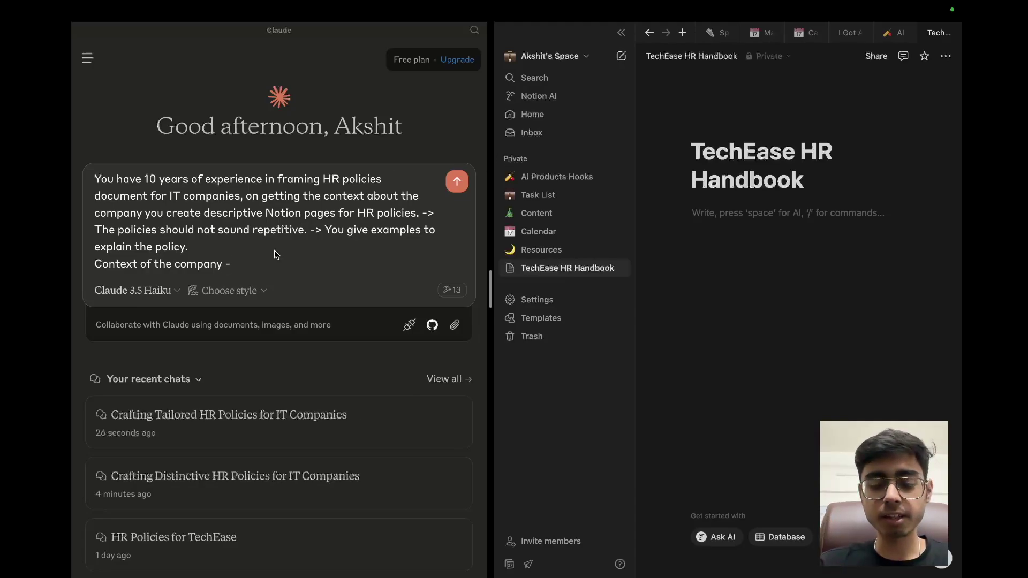
{"action": "key", "text": "shift+Return"}
{"action": "key", "text": "ctrl+v"}
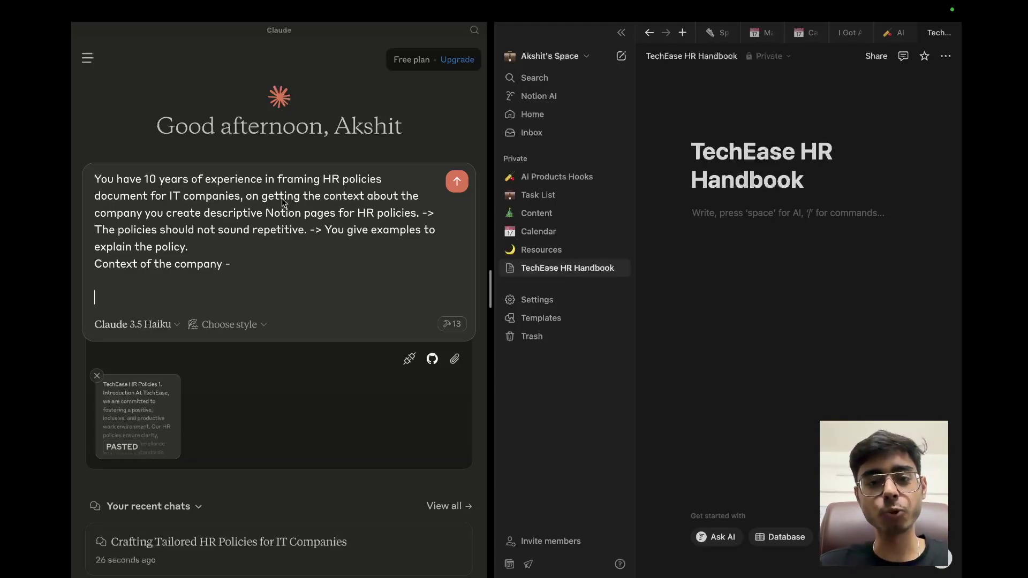
{"action": "left_click", "coordinate": [461, 179]}
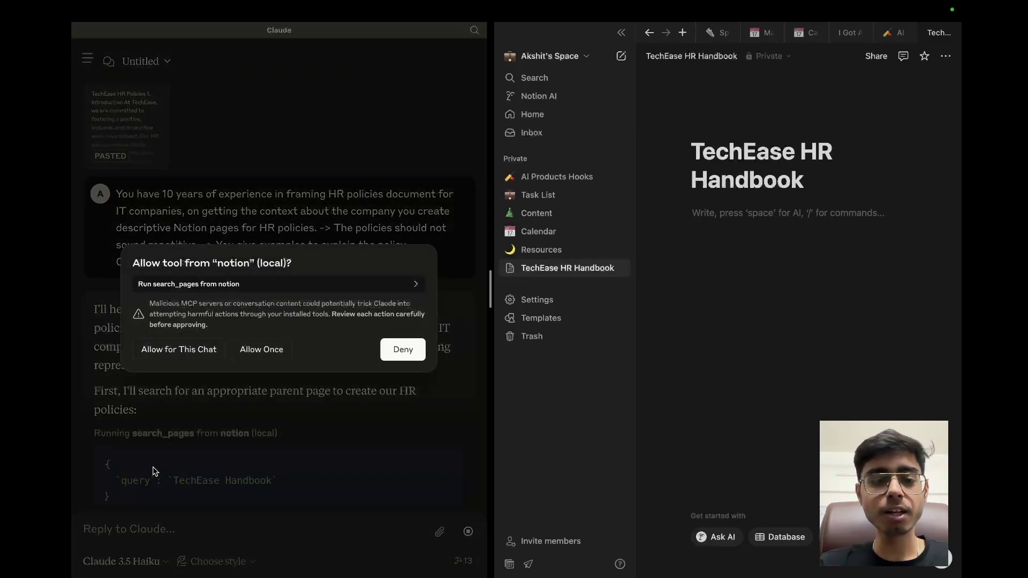
Step: Allow Notion's page-search and page-creation tools for this chat
{"action": "left_click", "coordinate": [161, 349]}
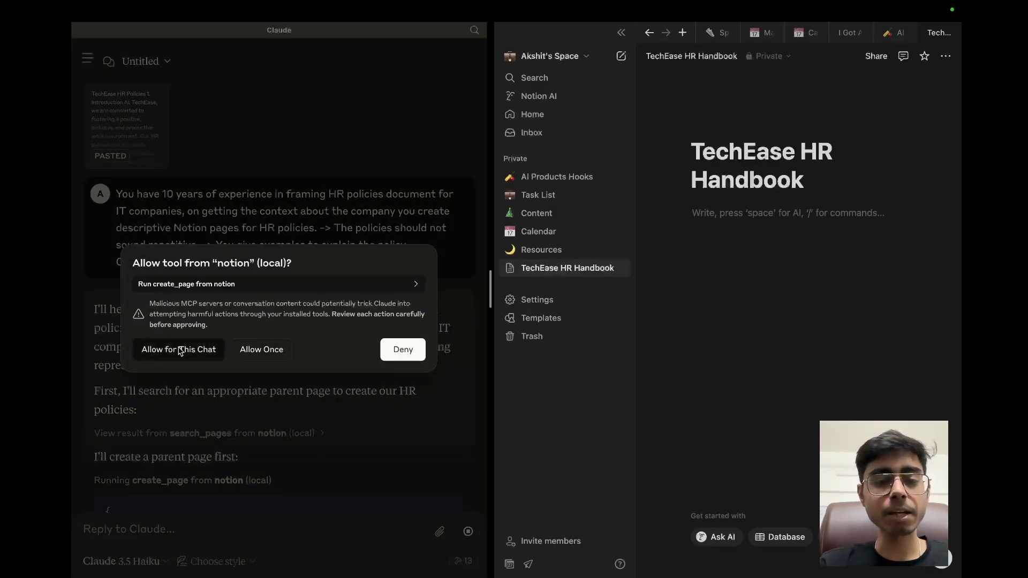
{"action": "left_click", "coordinate": [172, 349]}
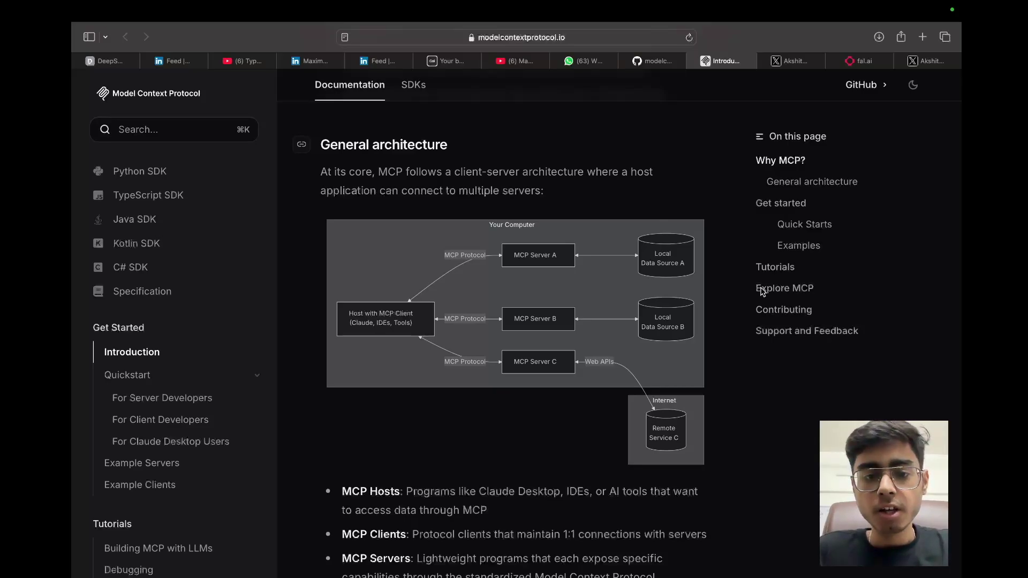
Step: Zoom into the MCP General architecture diagram, then return to the Claude Desktop space
{"action": "scroll", "coordinate": [527, 308], "scroll_direction": "up", "scroll_amount": 5}
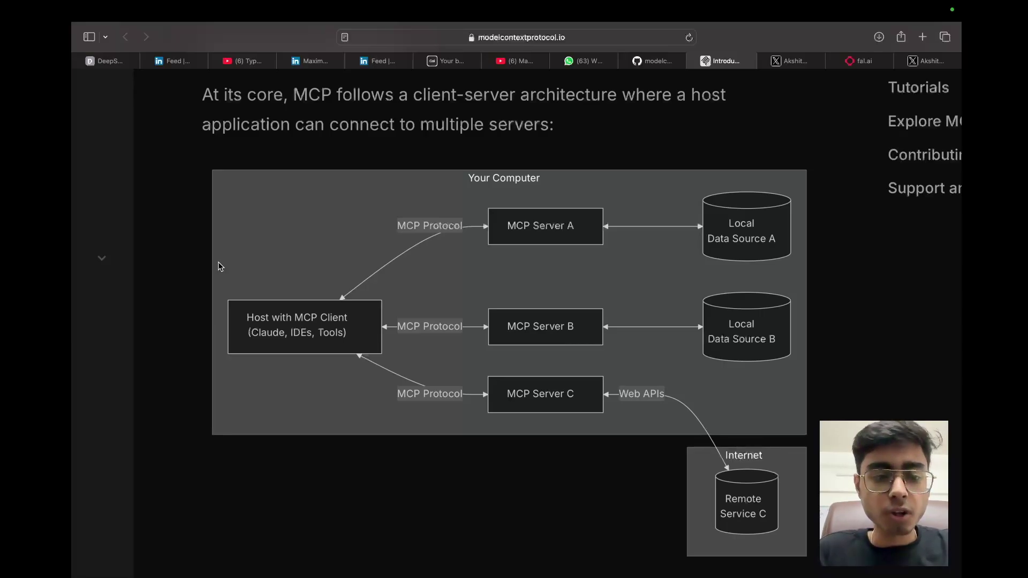
{"action": "key", "text": "ctrl+Up"}
{"action": "left_click", "coordinate": [360, 43]}
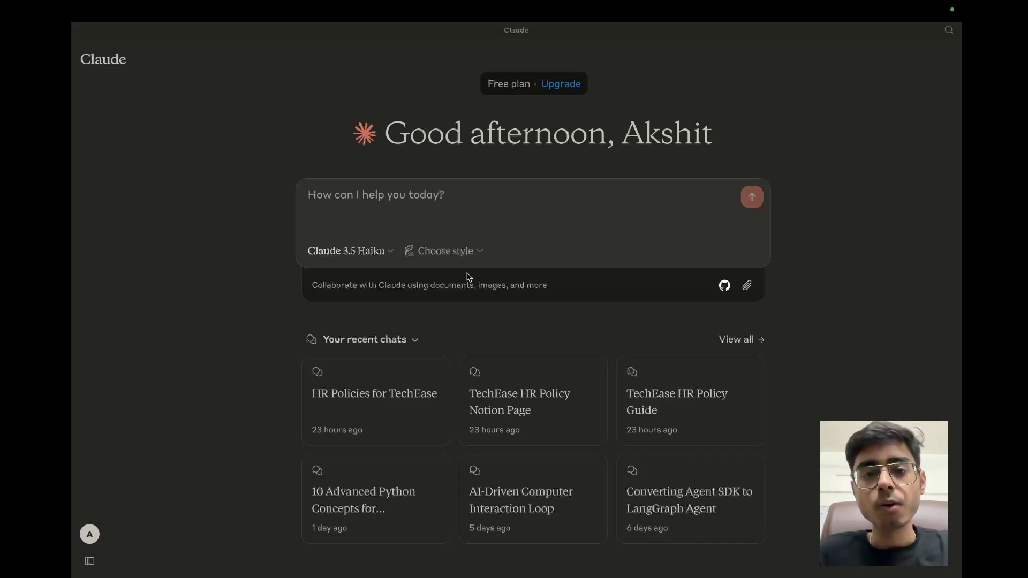
Step: Return to the browser's MCP client-server architecture diagram
{"action": "key", "text": "ctrl+Left"}
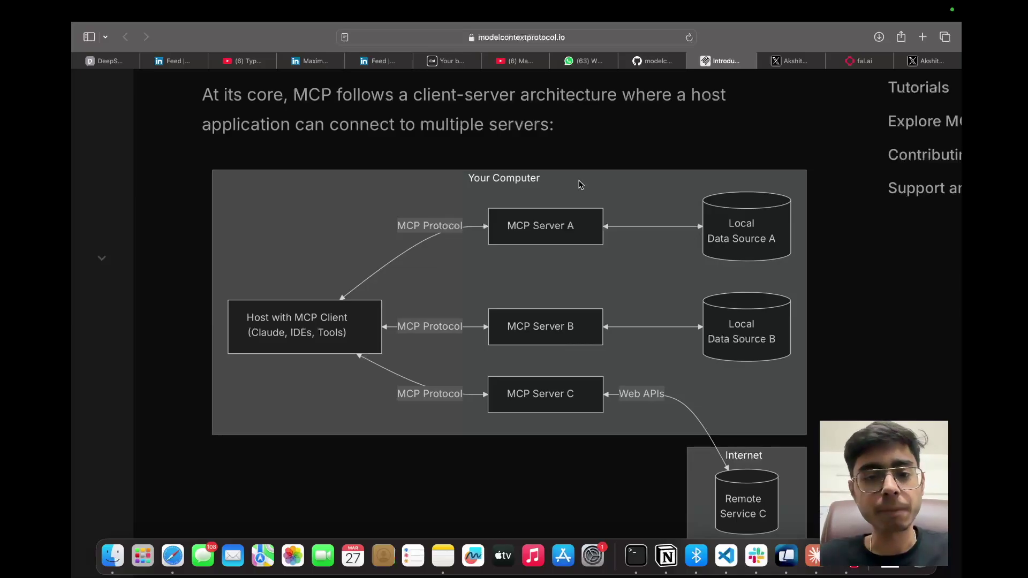
Step: Switch to the GitHub MCP servers README and scroll through its server list
{"action": "key", "text": "ctrl+shift+Tab"}
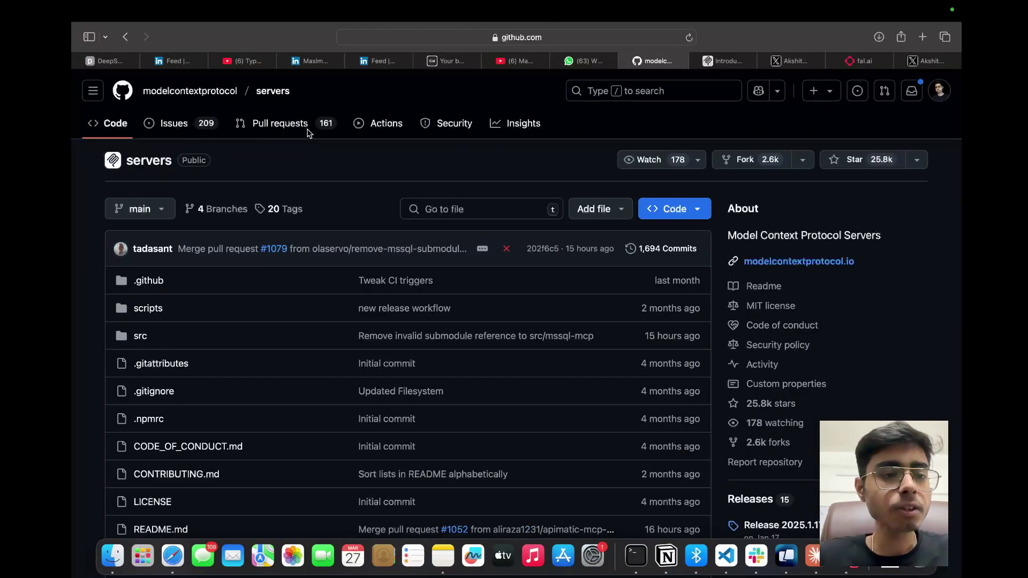
{"action": "mouse_move", "coordinate": [198, 97]}
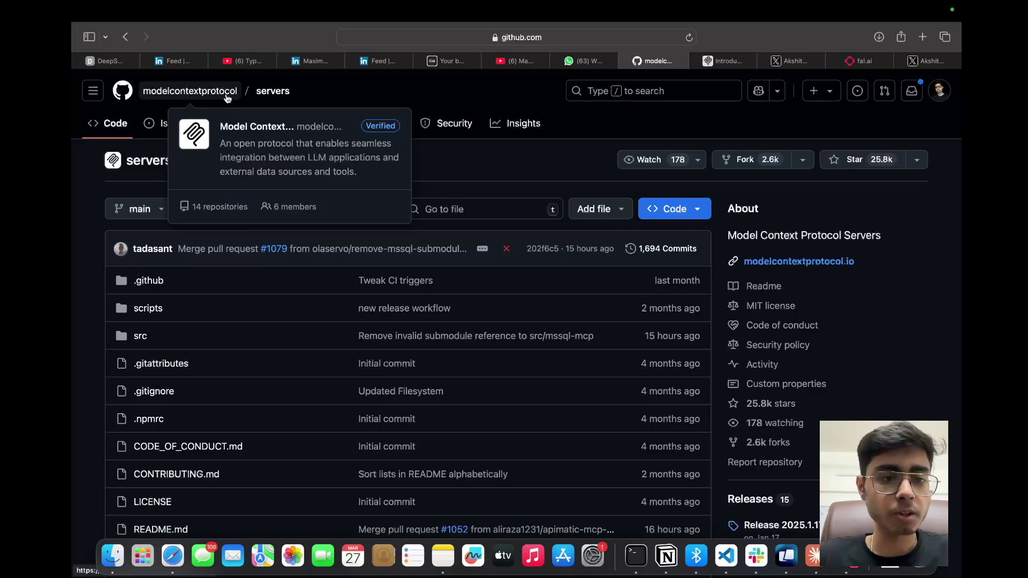
{"action": "scroll", "coordinate": [309, 307], "scroll_direction": "down", "scroll_amount": 15}
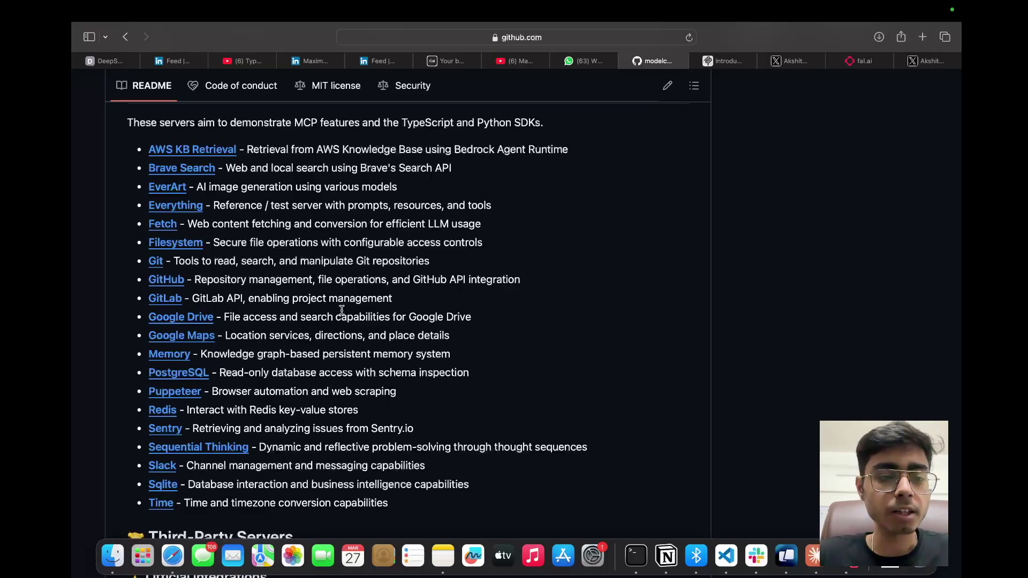
{"action": "scroll", "coordinate": [315, 252], "scroll_direction": "down", "scroll_amount": 5}
{"action": "scroll", "coordinate": [333, 310], "scroll_direction": "up", "scroll_amount": 2}
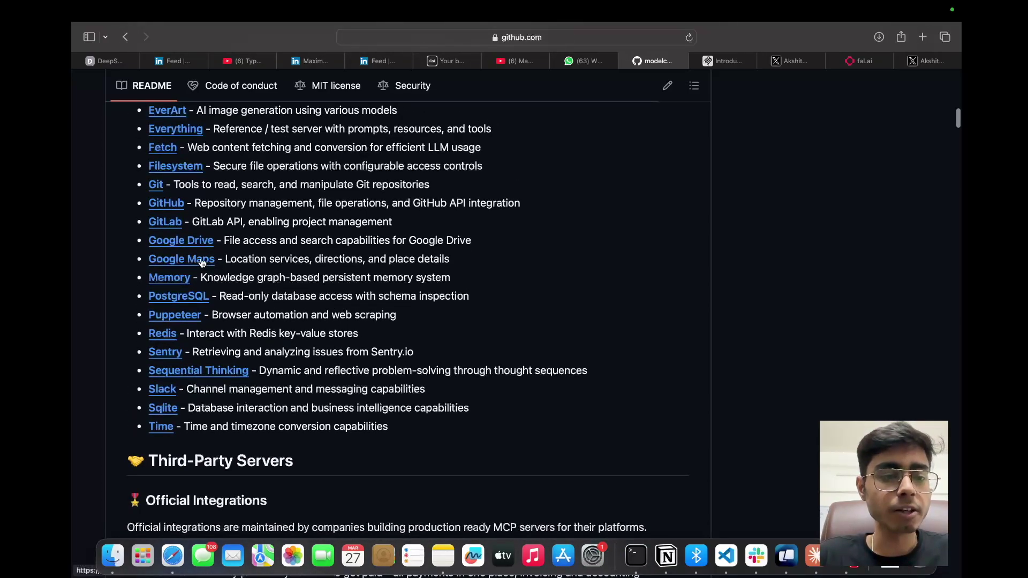
{"action": "scroll", "coordinate": [189, 304], "scroll_direction": "down", "scroll_amount": 10}
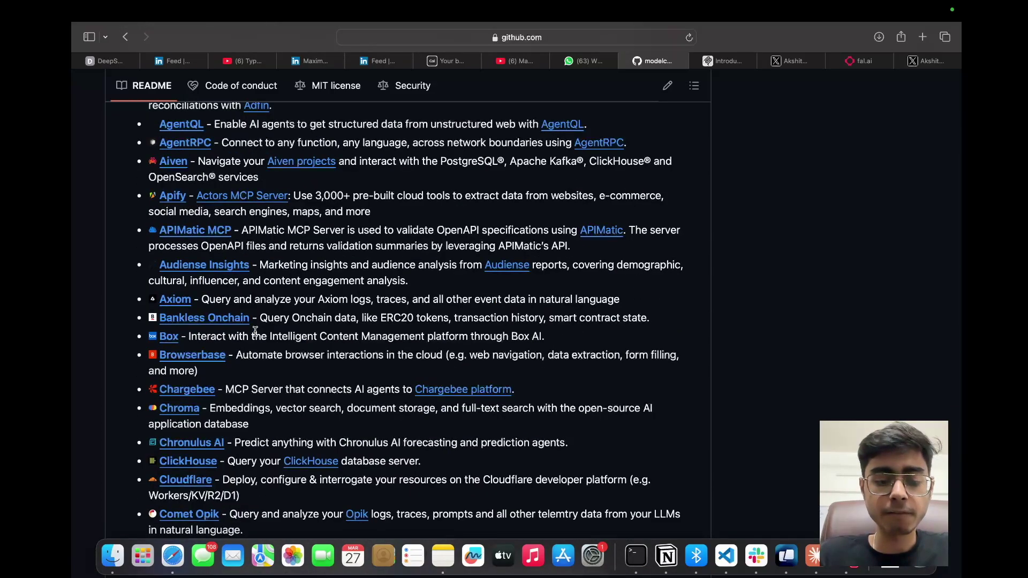
Step: Search the README for 'notion' to find the Notion server entries, then return to the MCP introduction
{"action": "key", "text": "super+f"}
{"action": "key", "text": "Return"}
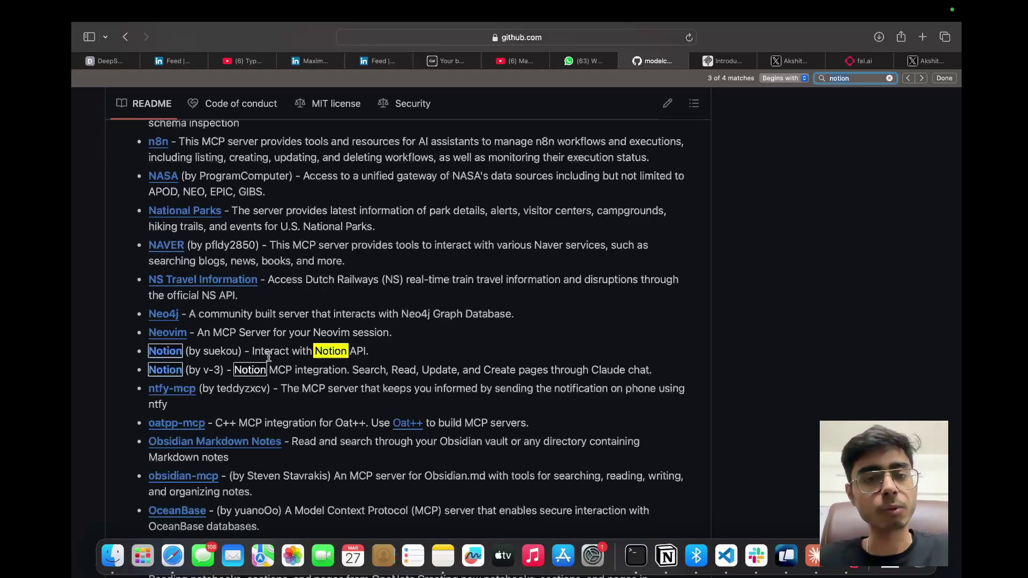
{"action": "key", "text": "ctrl+Tab"}
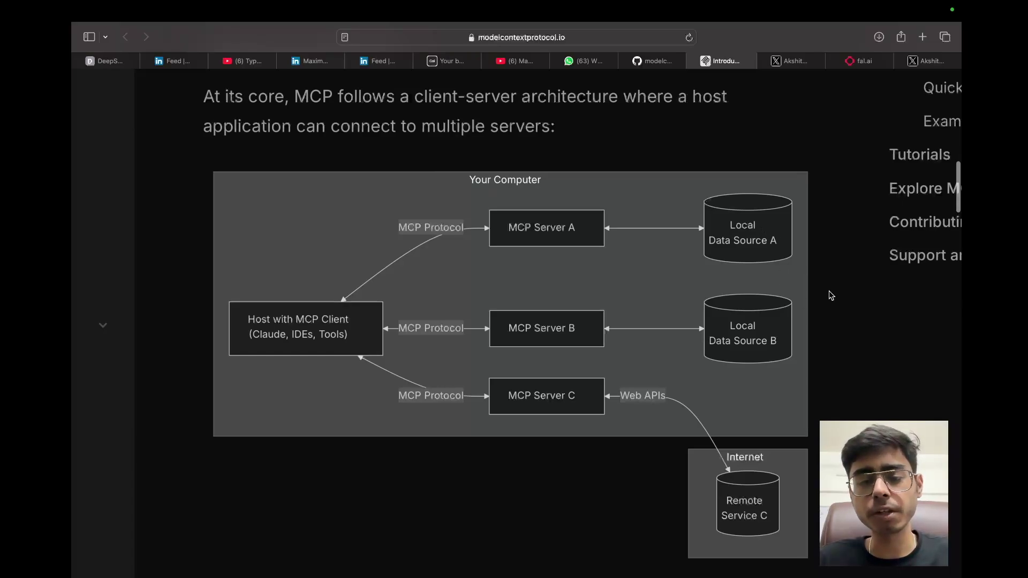
Step: Scroll to the MCP Hosts explanation below the diagram, then return to GitHub's Notion entries
{"action": "scroll", "coordinate": [822, 381], "scroll_direction": "down", "scroll_amount": 3}
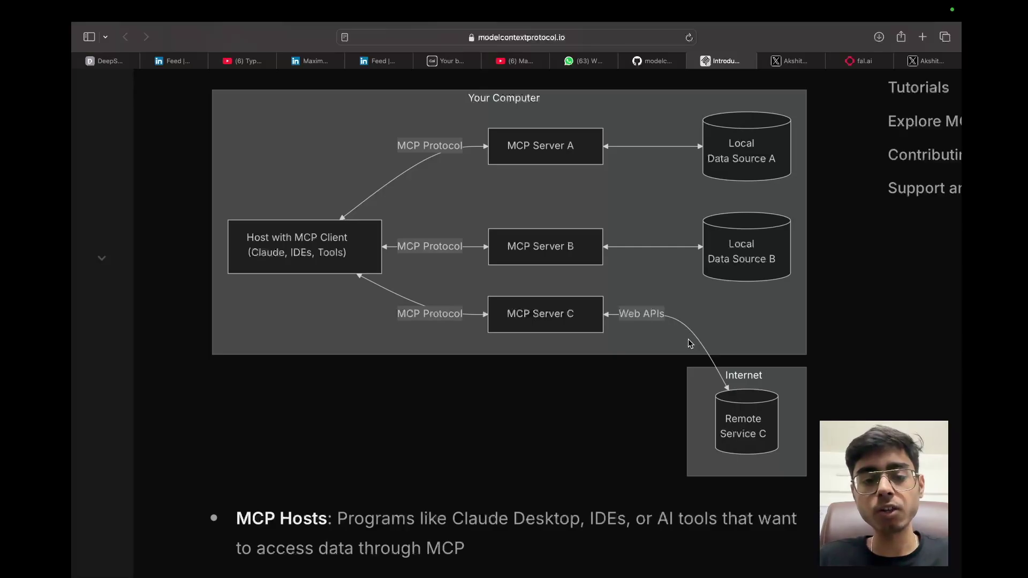
{"action": "key", "text": "ctrl+shift+Tab"}
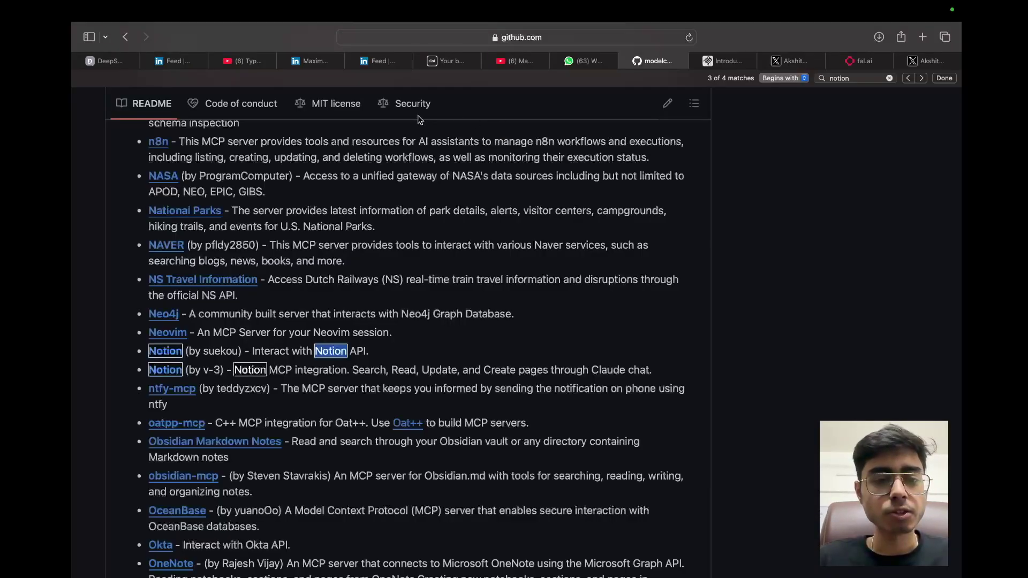
Step: Open mcp-notion-server's notion/src/index.ts and scroll through its tool definitions, then return to the MCP docs
{"action": "left_click", "coordinate": [164, 360]}
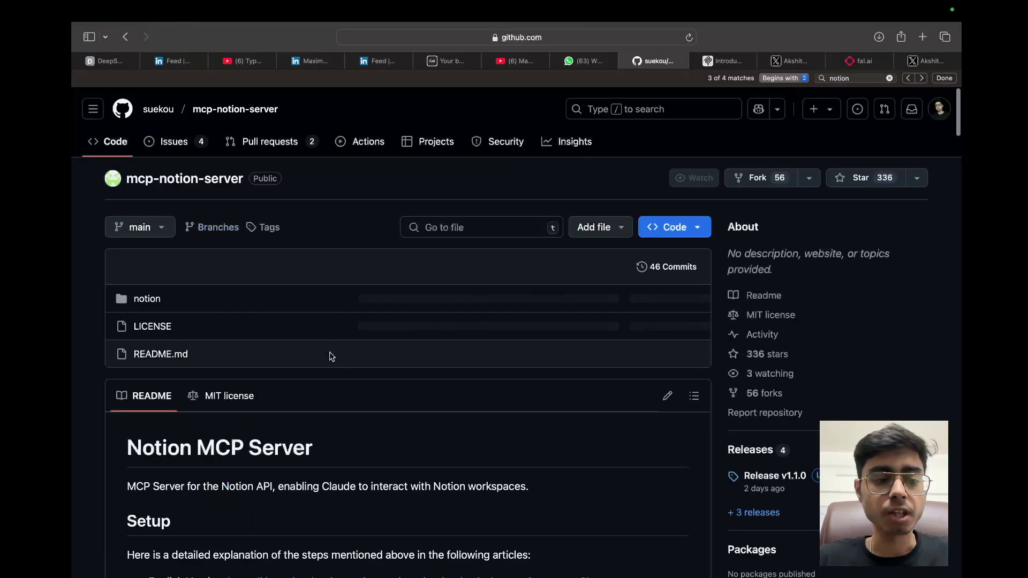
{"action": "left_click", "coordinate": [146, 298]}
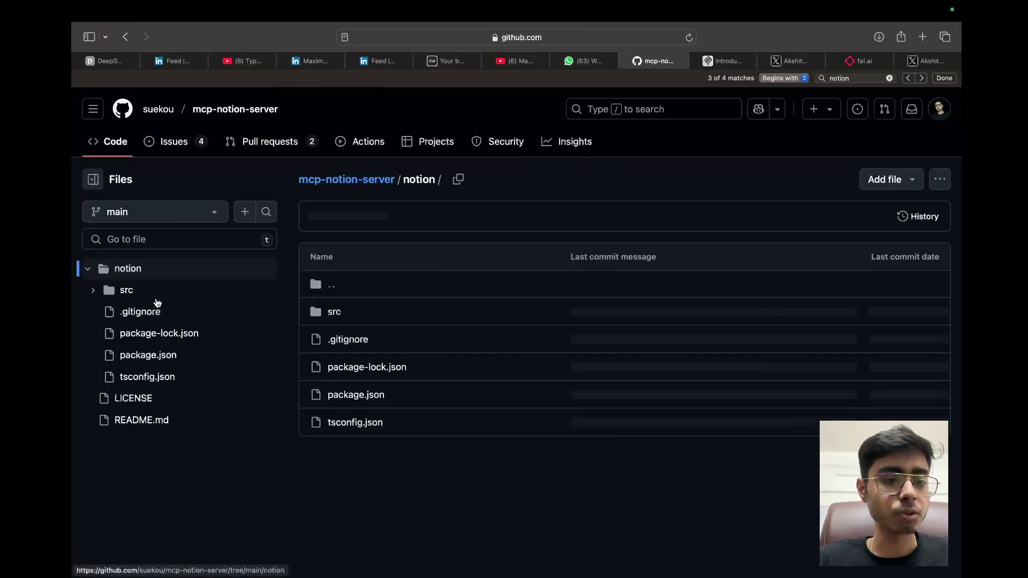
{"action": "left_click", "coordinate": [334, 312]}
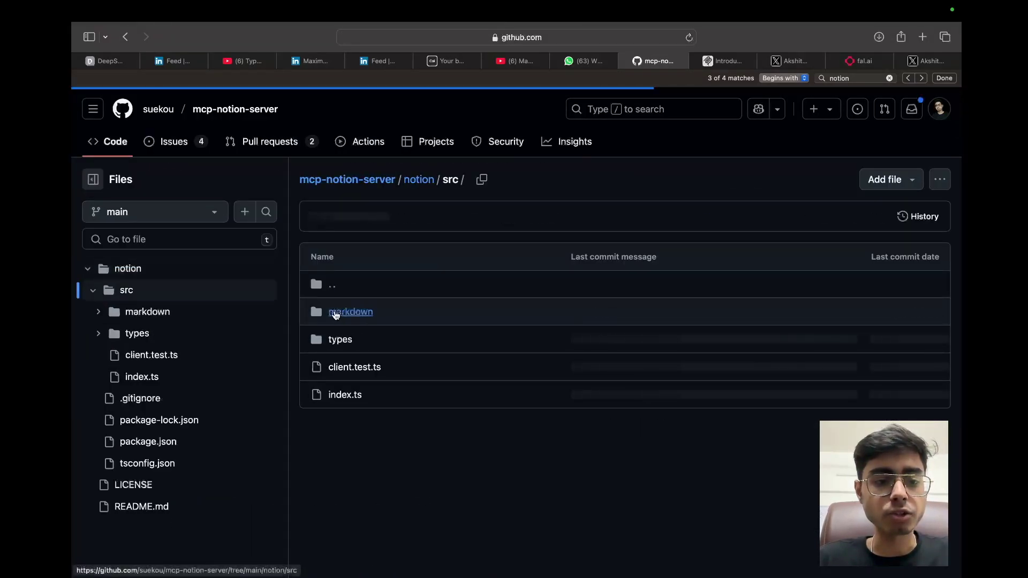
{"action": "left_click", "coordinate": [345, 395]}
{"action": "scroll", "coordinate": [613, 412], "scroll_direction": "down", "scroll_amount": 10}
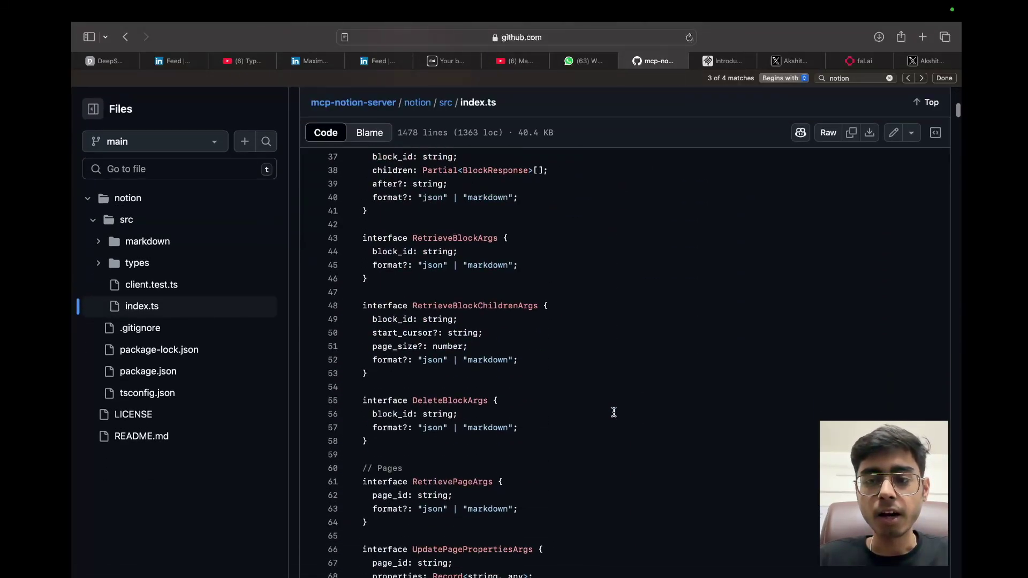
{"action": "scroll", "coordinate": [614, 412], "scroll_direction": "down", "scroll_amount": 20}
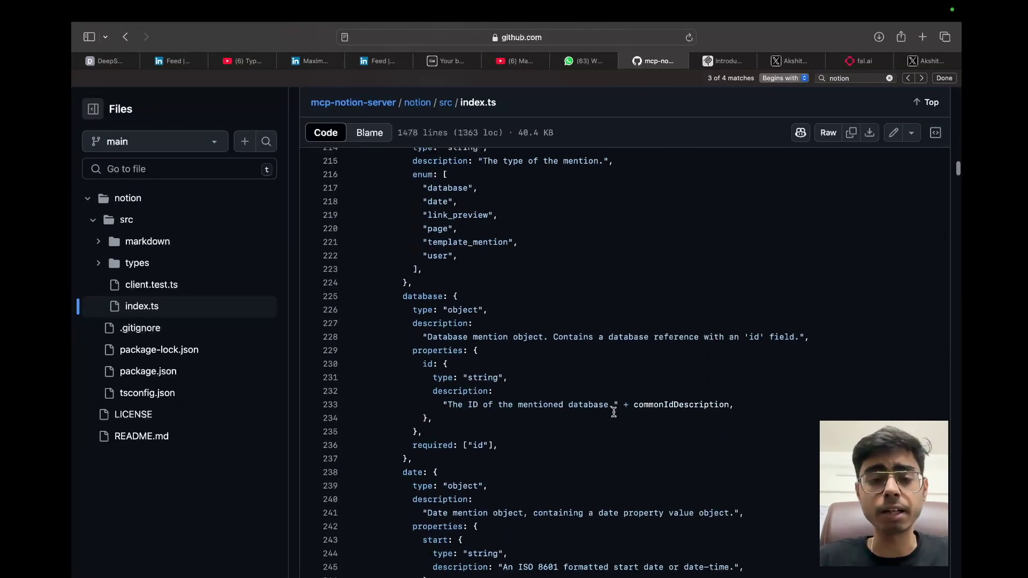
{"action": "scroll", "coordinate": [613, 413], "scroll_direction": "down", "scroll_amount": 20}
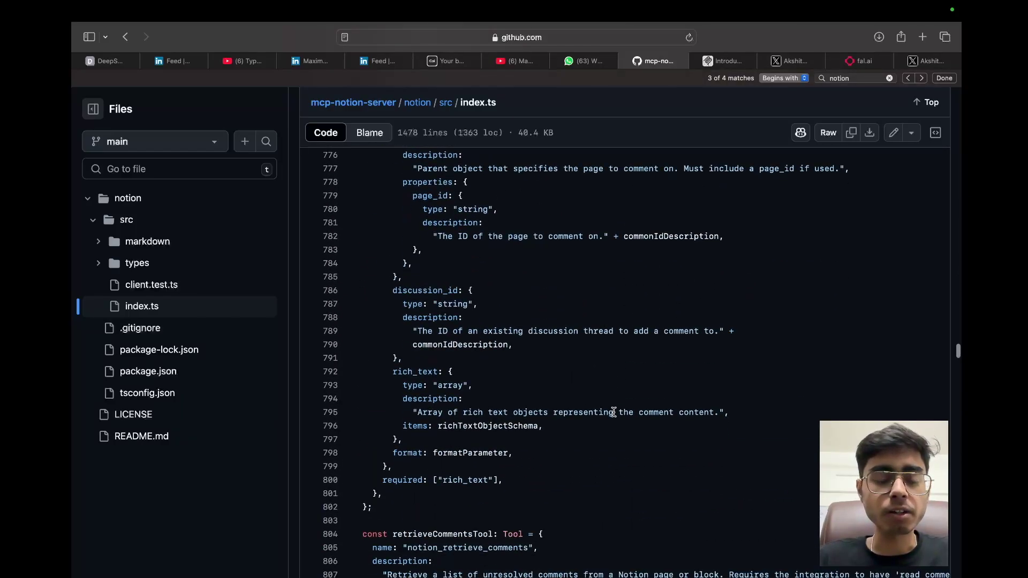
{"action": "scroll", "coordinate": [613, 412], "scroll_direction": "down", "scroll_amount": 10}
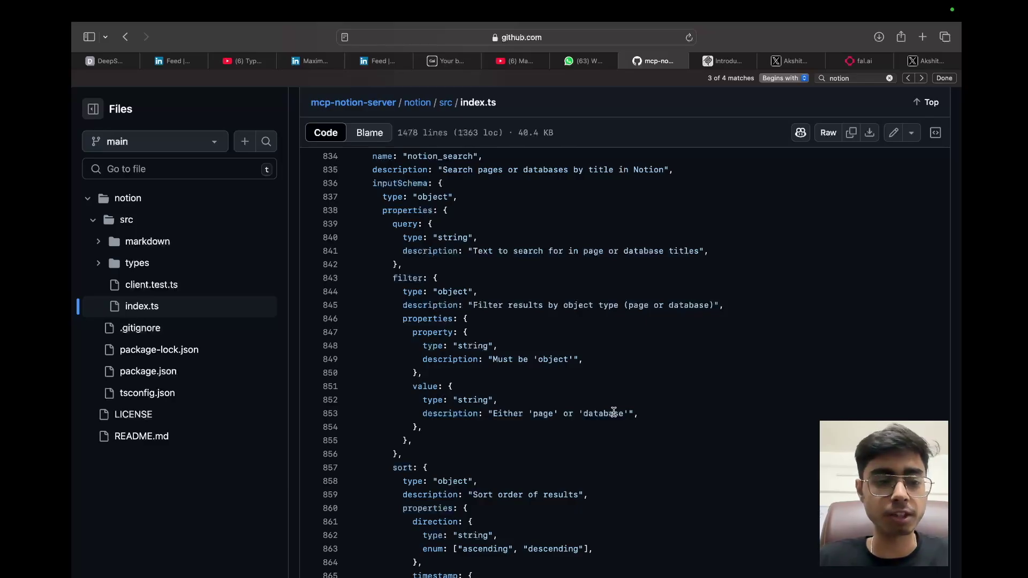
{"action": "scroll", "coordinate": [614, 412], "scroll_direction": "left", "scroll_amount": 5}
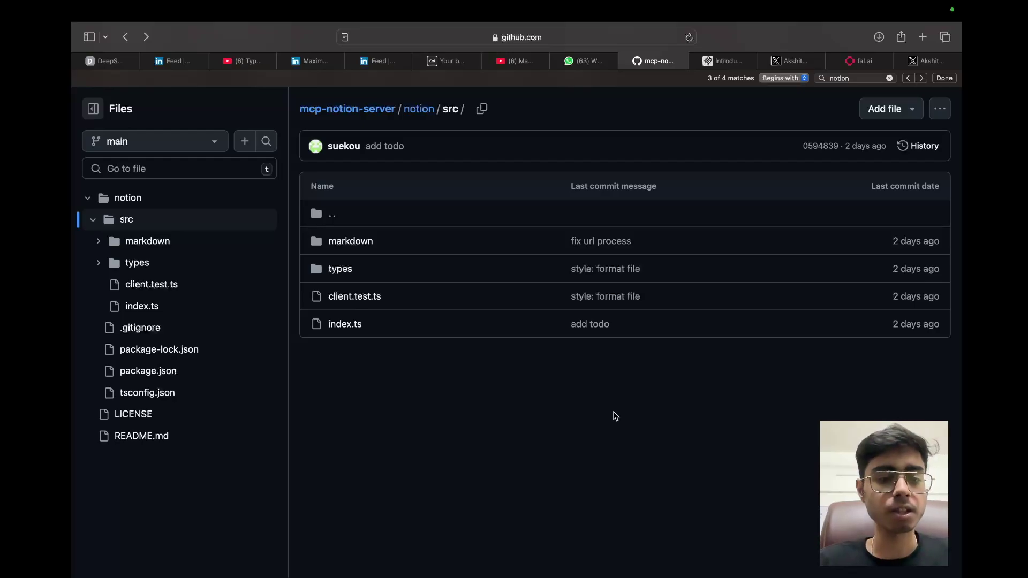
{"action": "key", "text": "ctrl+Tab"}
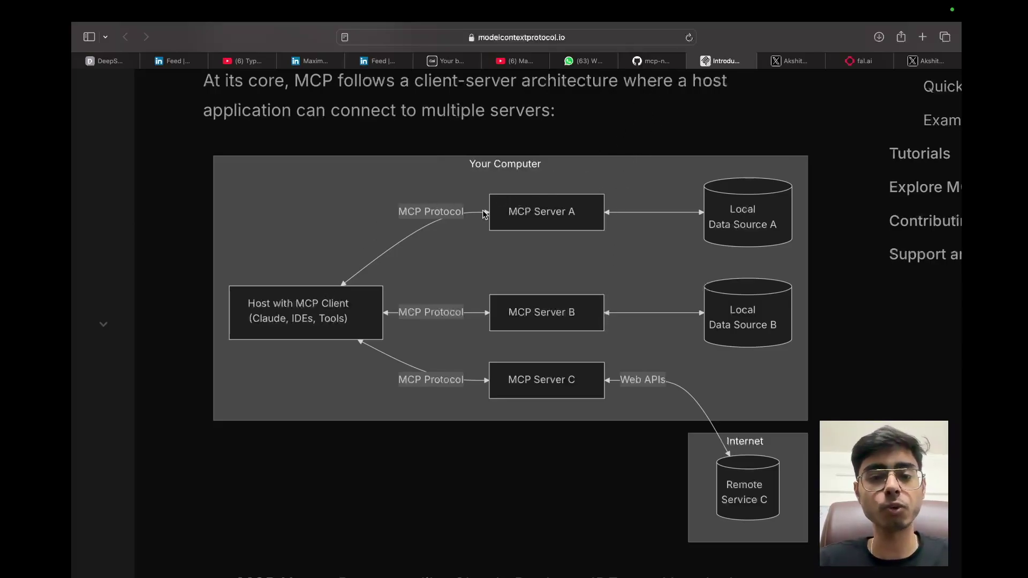
Step: Go back to the servers README and open the second Notion MCP server repository
{"action": "left_click", "coordinate": [656, 60]}
{"action": "key", "text": "super+bracketleft"}
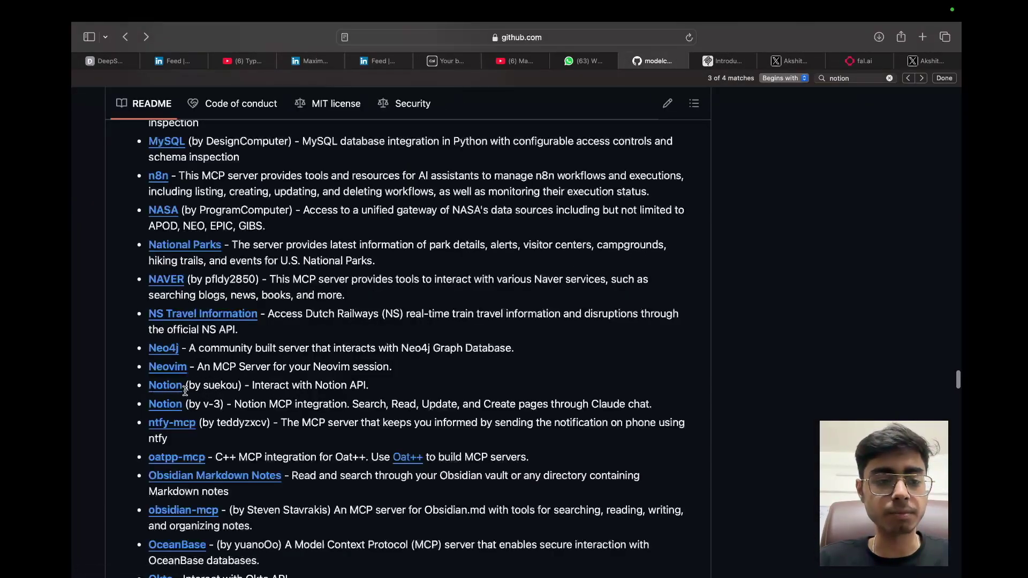
{"action": "left_click", "coordinate": [166, 408]}
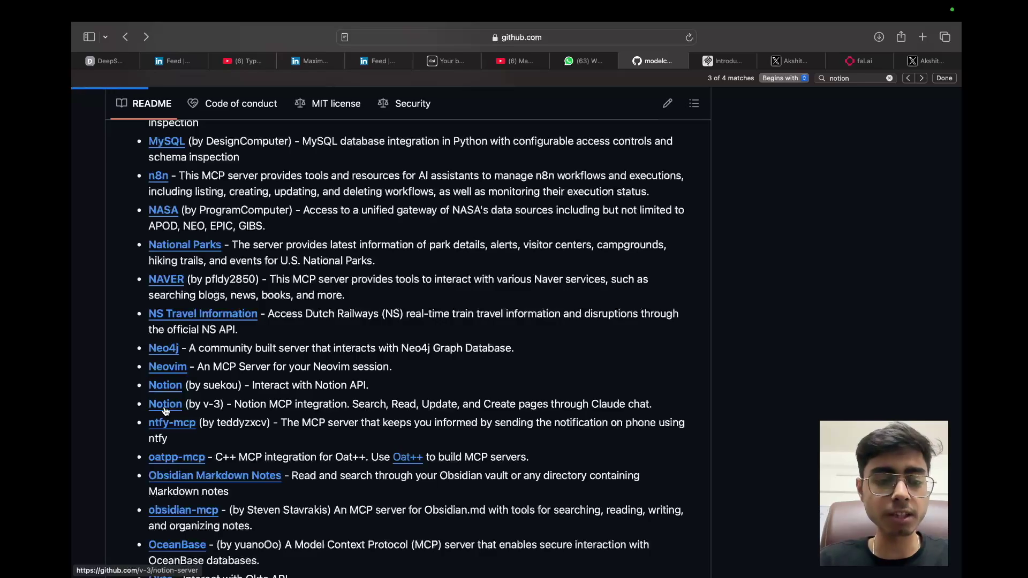
{"action": "scroll", "coordinate": [394, 447], "scroll_direction": "down", "scroll_amount": 15}
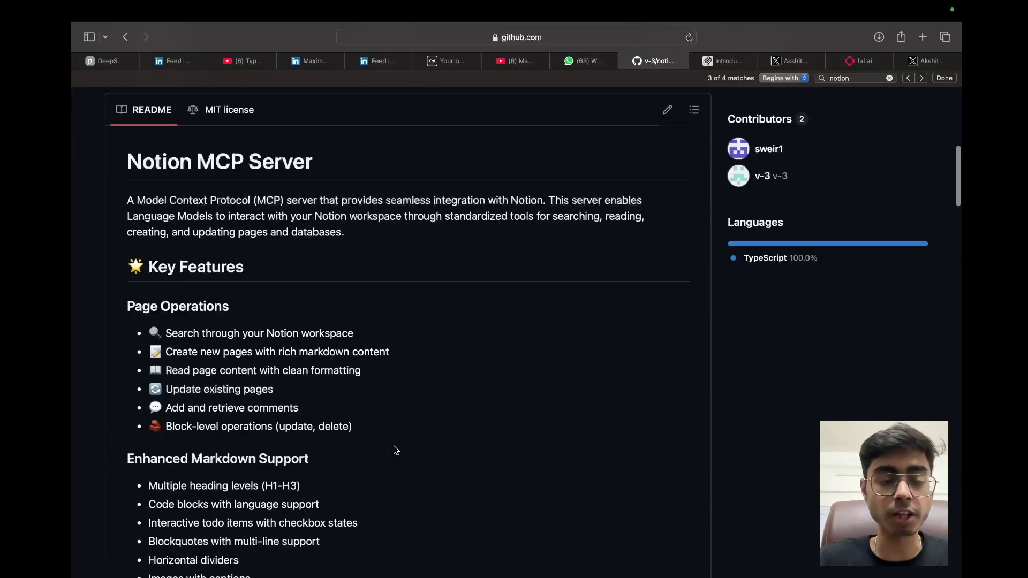
{"action": "scroll", "coordinate": [393, 445], "scroll_direction": "down", "scroll_amount": 10}
{"action": "scroll", "coordinate": [394, 445], "scroll_direction": "up", "scroll_amount": 20}
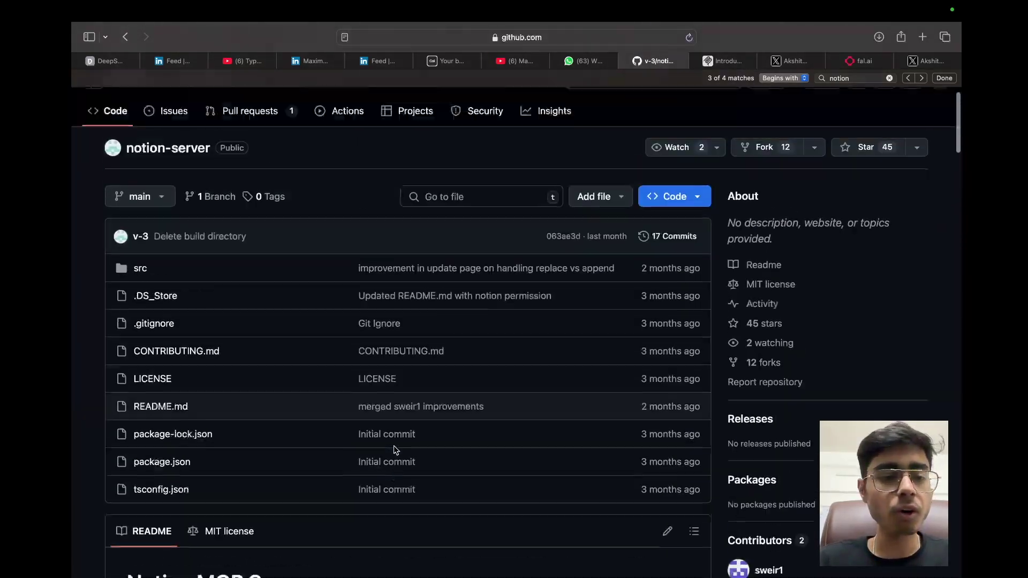
{"action": "scroll", "coordinate": [394, 445], "scroll_direction": "down", "scroll_amount": 8}
{"action": "scroll", "coordinate": [393, 446], "scroll_direction": "up", "scroll_amount": 8}
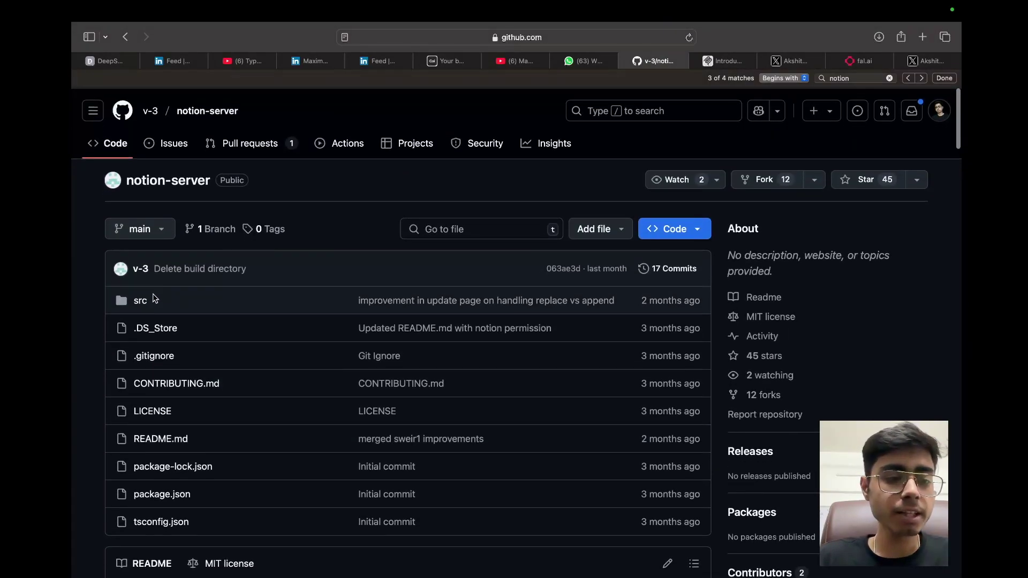
Step: Look inside its src folder and copy the git clone and cd commands from Installation
{"action": "left_click", "coordinate": [141, 300]}
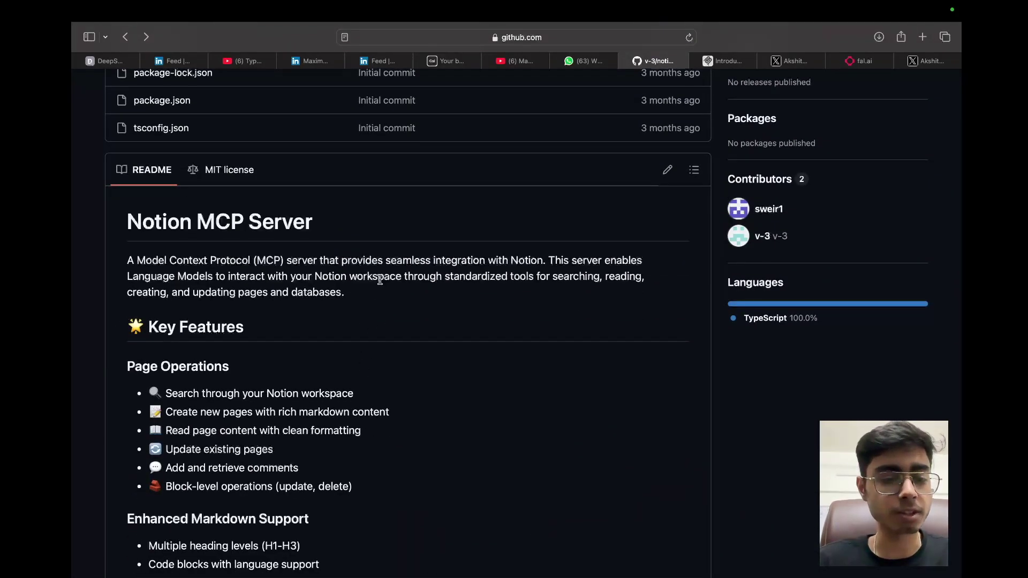
{"action": "scroll", "coordinate": [591, 341], "scroll_direction": "down", "scroll_amount": 15}
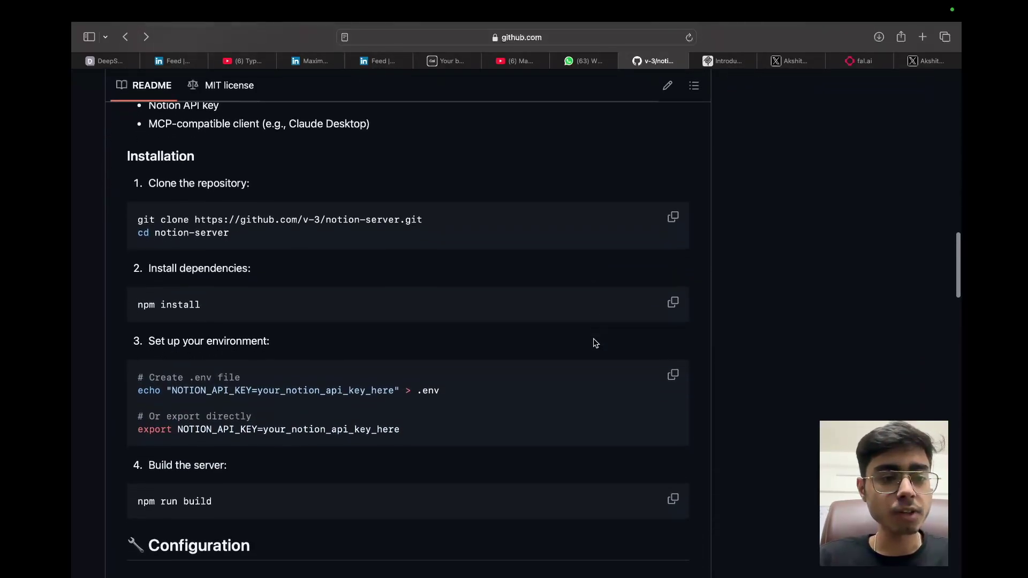
{"action": "left_click", "coordinate": [673, 215]}
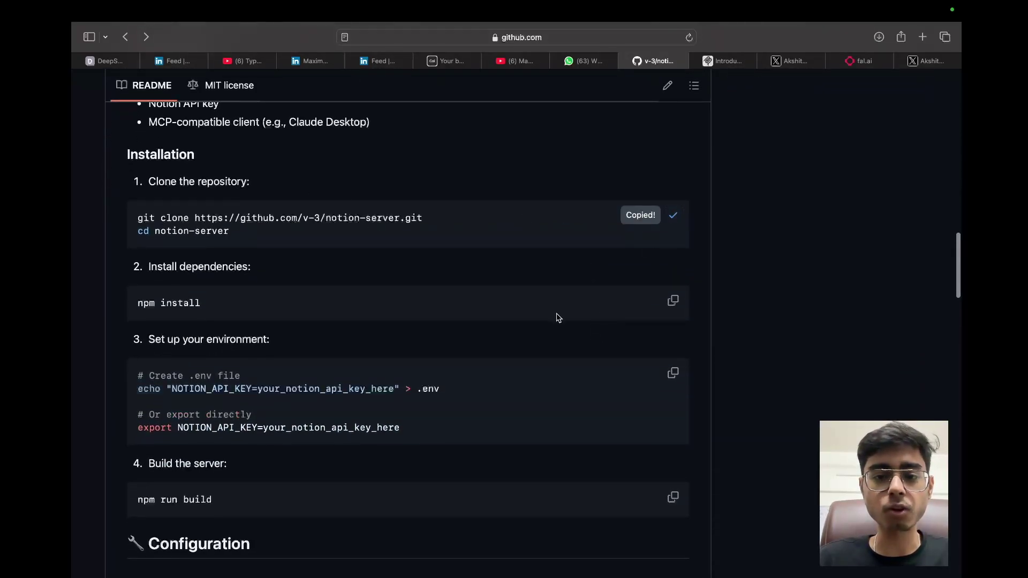
{"action": "key", "text": "super+space"}
Step: Launch Warp and run the pasted git clone and cd notion-server commands
{"action": "type", "text": "a"}
{"action": "key", "text": "BackSpace"}
{"action": "type", "text": "w"}
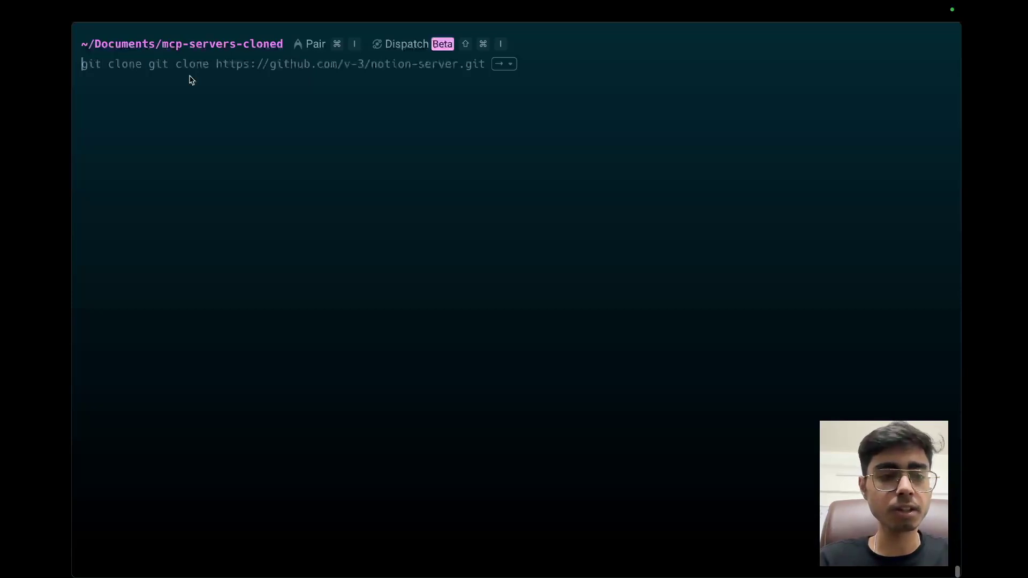
{"action": "key", "text": "super+v"}
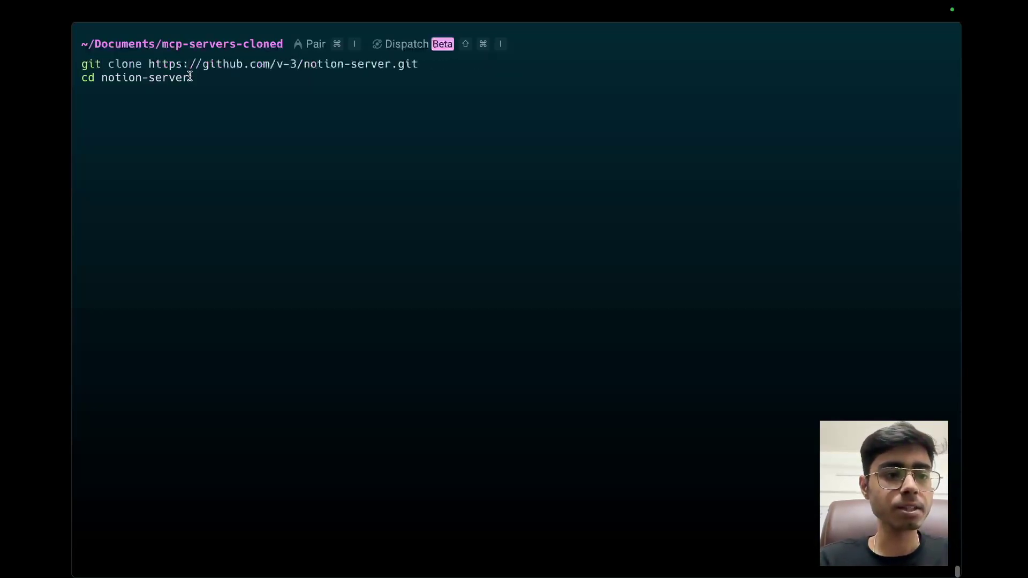
{"action": "key", "text": "Return"}
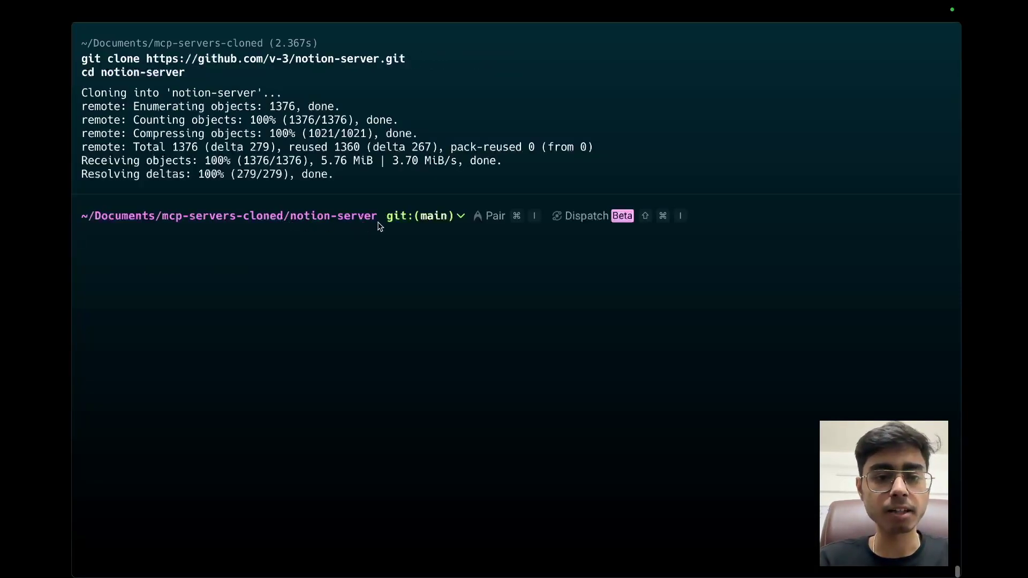
Step: List all files with ls -a, then select the npm install command in the README
{"action": "type", "text": "ls"}
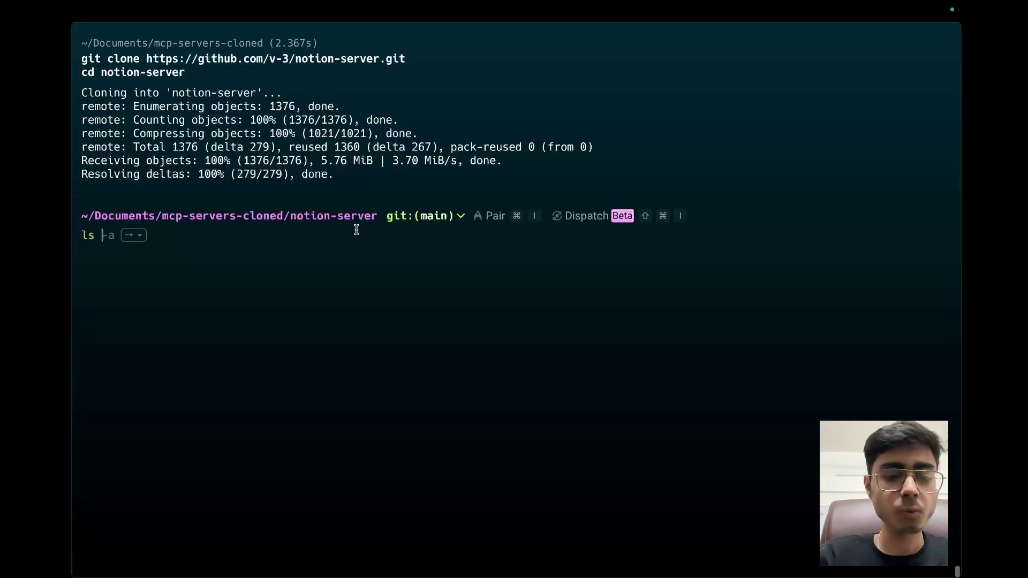
{"action": "key", "text": "Right"}
{"action": "key", "text": "Return"}
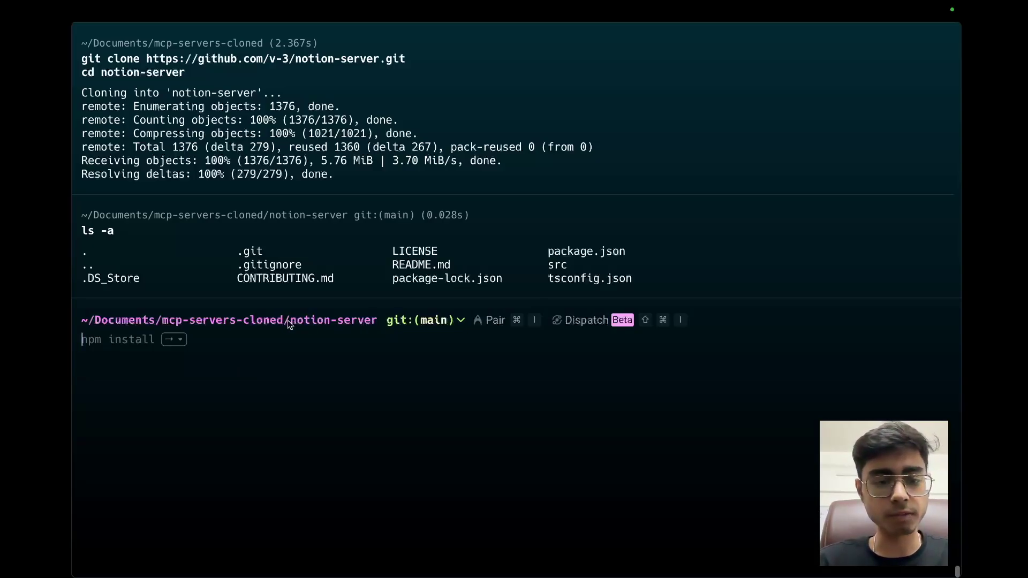
{"action": "key", "text": "super+Tab"}
{"action": "left_click_drag", "start_coordinate": [203, 304], "coordinate": [136, 303]}
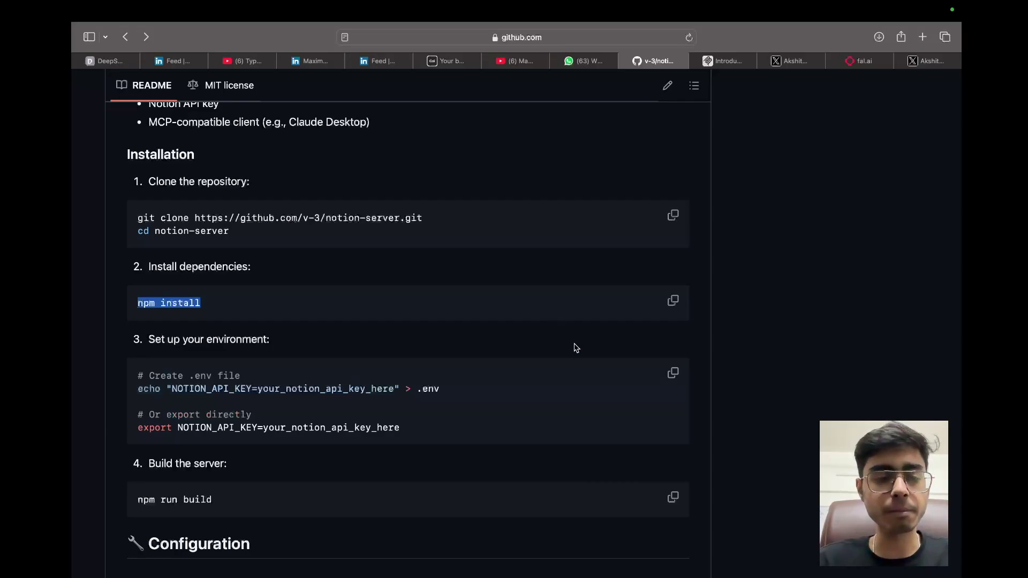
{"action": "key", "text": "ctrl+Up"}
Step: Check Warp's npm install output (90 packages, 0 vulnerabilities), then return to the README
{"action": "left_click", "coordinate": [601, 61]}
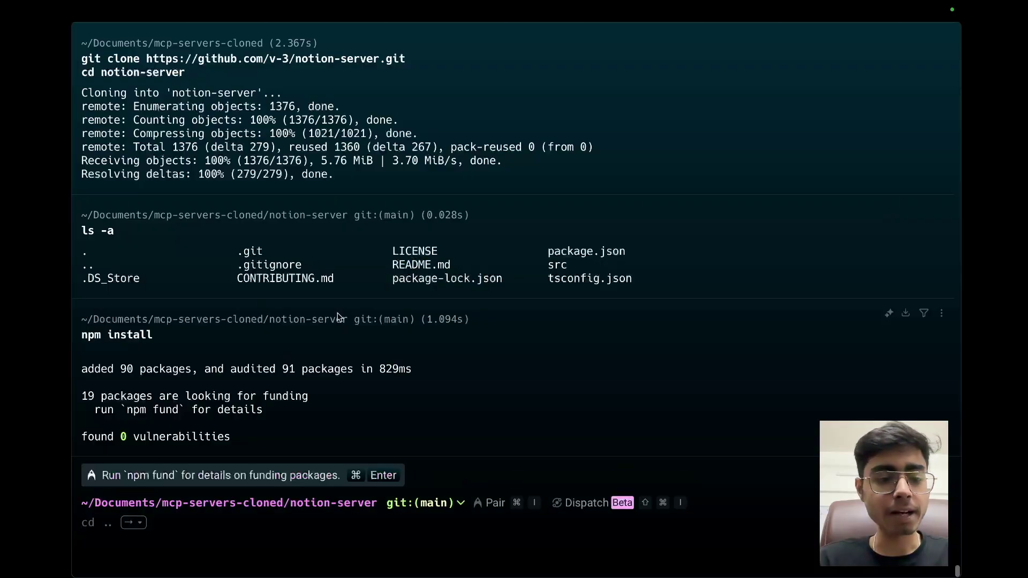
{"action": "key", "text": "ctrl+Up"}
{"action": "key", "text": "ctrl+Left"}
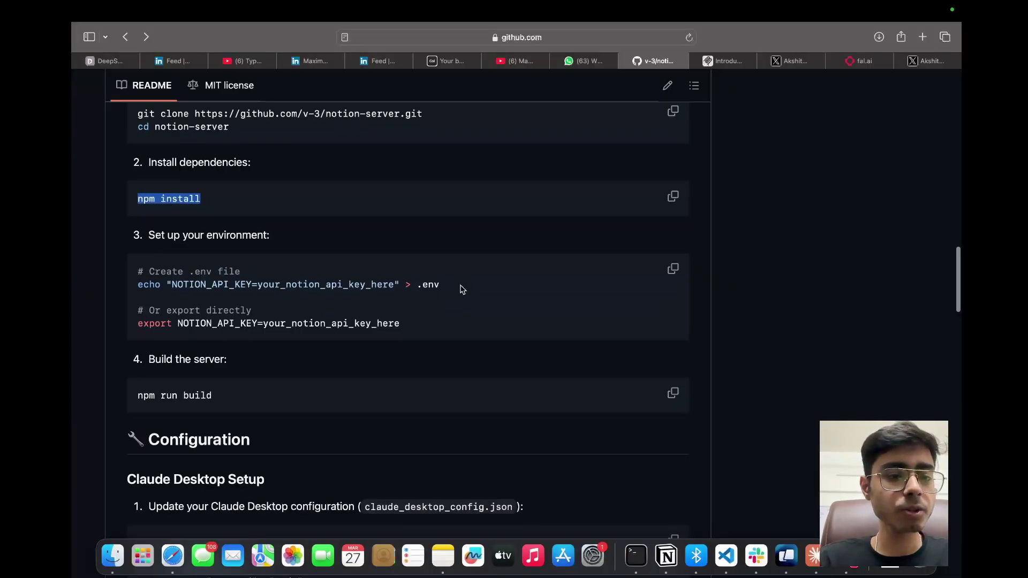
Step: Select the NOTION_API_KEY .env line, then switch to the Notion space
{"action": "left_click_drag", "start_coordinate": [453, 284], "coordinate": [179, 282]}
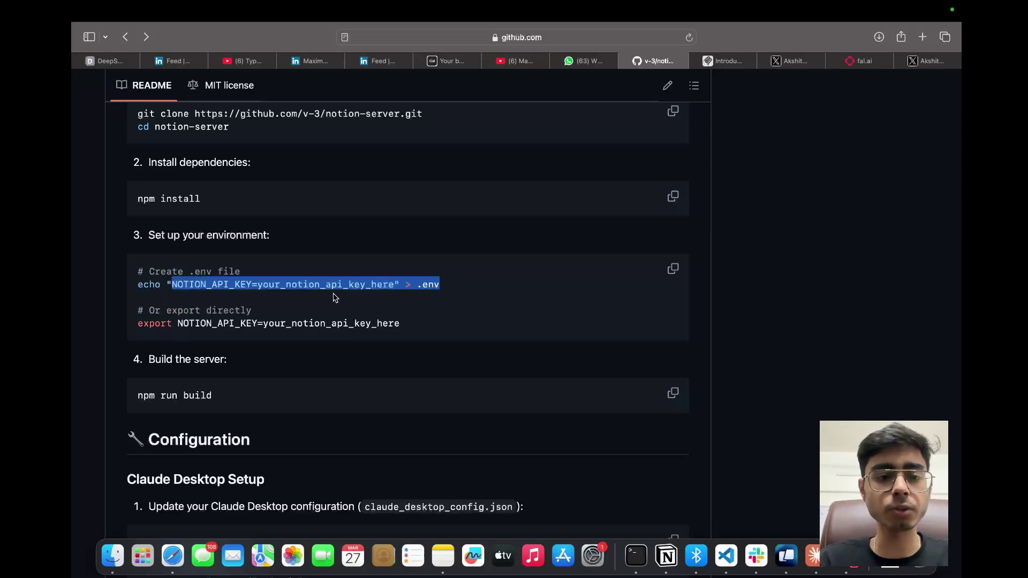
{"action": "key", "text": "ctrl+Up"}
{"action": "left_click", "coordinate": [672, 50]}
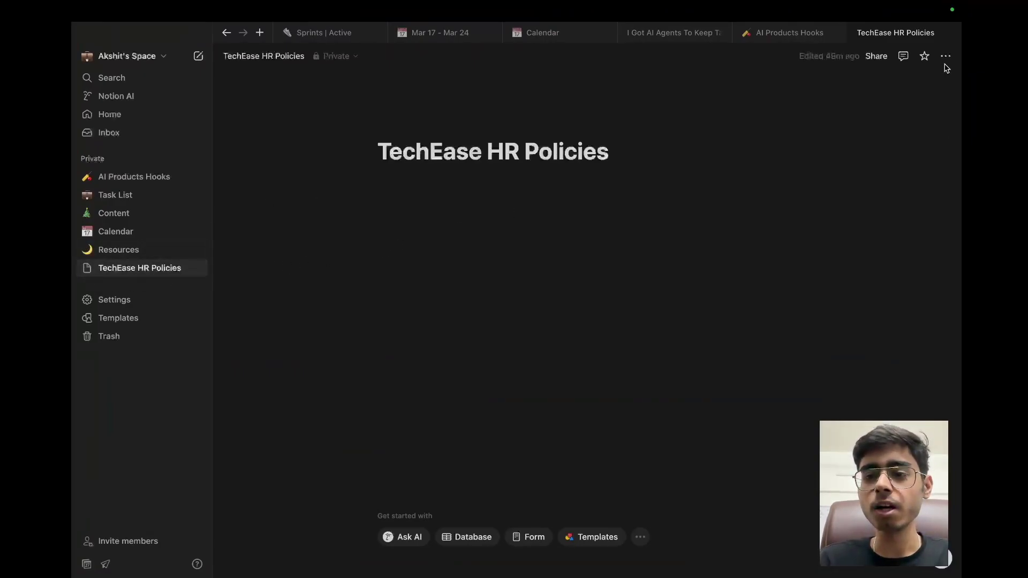
Step: Create a new internal integration named 'MCP Integration Test' tied to the user's workspace
{"action": "left_click", "coordinate": [134, 297]}
{"action": "left_click", "coordinate": [244, 347]}
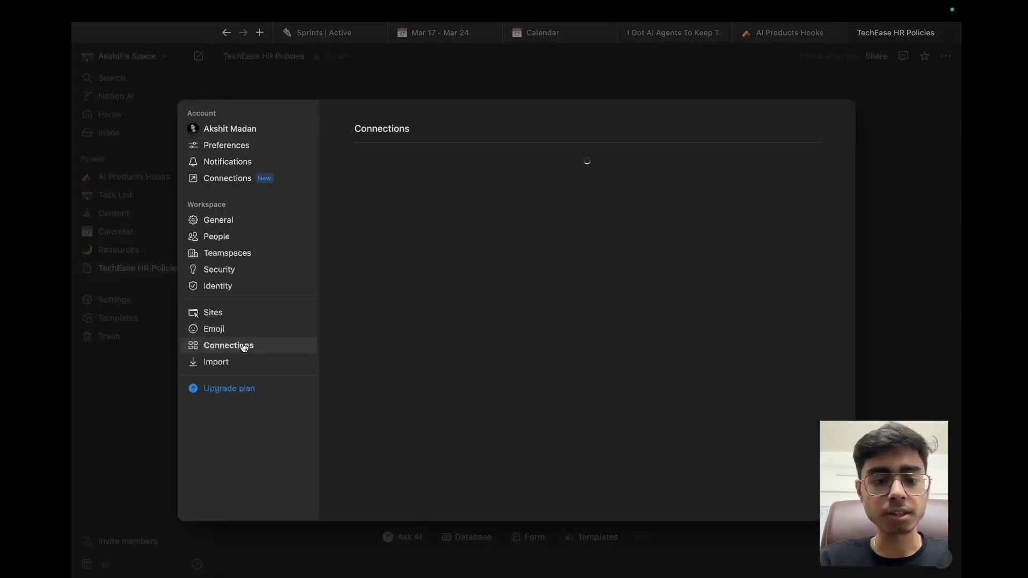
{"action": "left_click", "coordinate": [455, 429]}
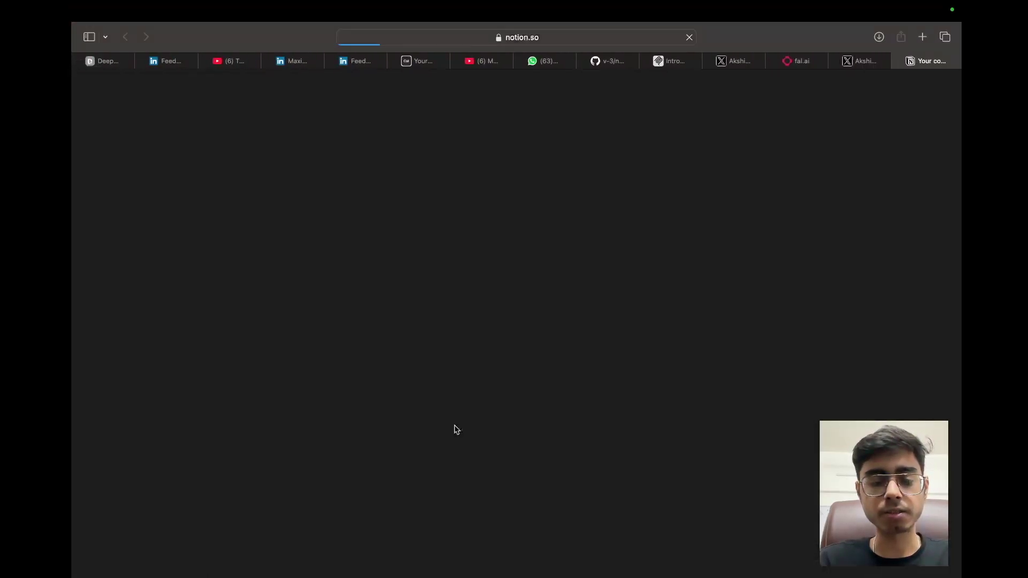
{"action": "left_click", "coordinate": [349, 343]}
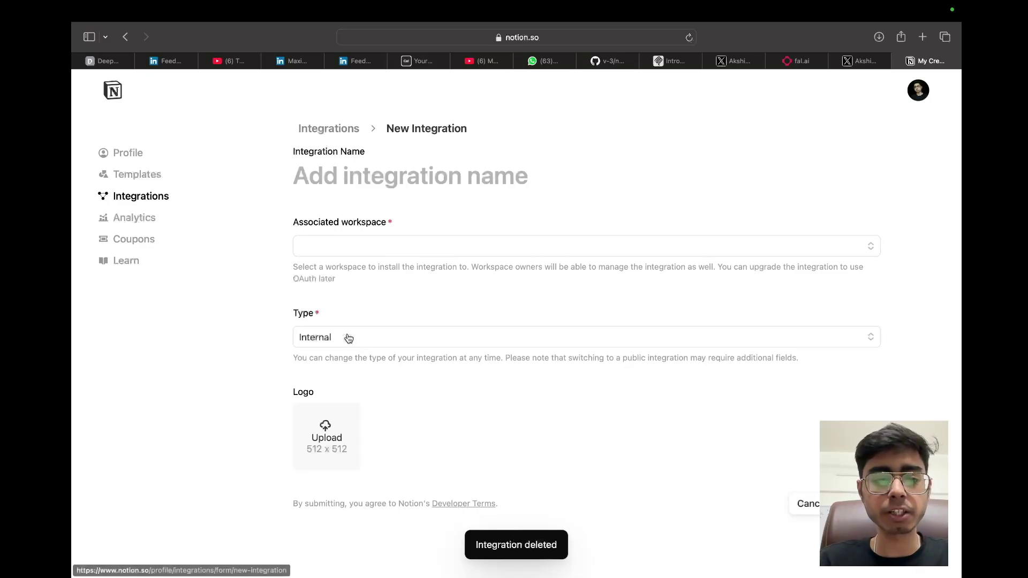
{"action": "left_click", "coordinate": [315, 246]}
{"action": "left_click", "coordinate": [327, 183]}
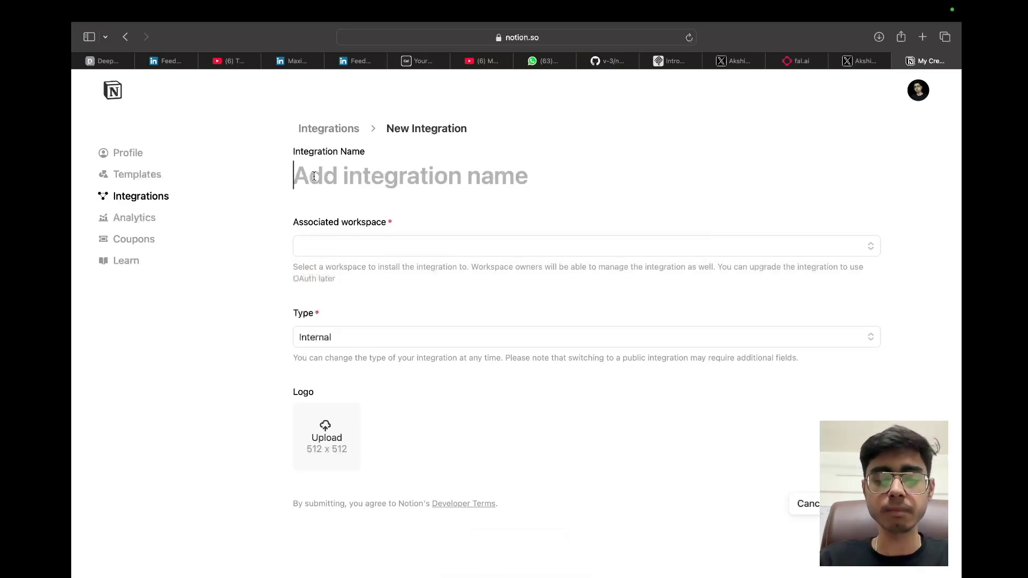
{"action": "type", "text": "MCP Integration"}
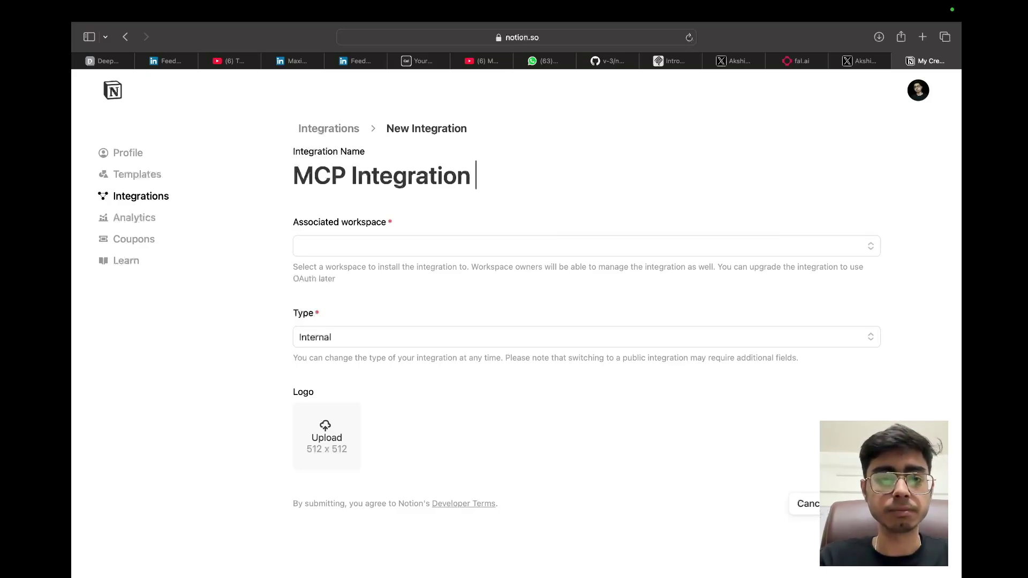
{"action": "type", "text": " Test"}
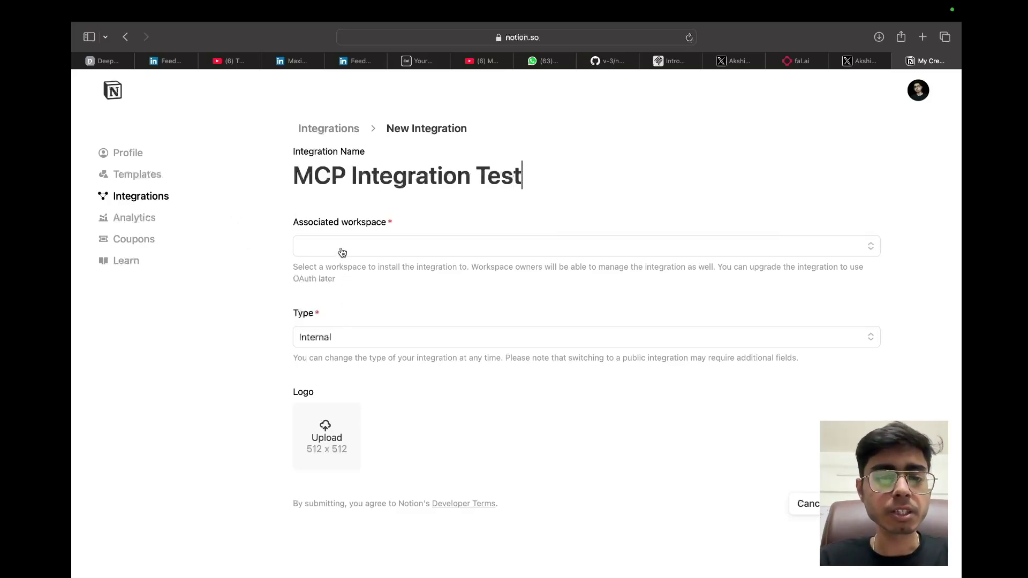
{"action": "left_click", "coordinate": [342, 252]}
{"action": "left_click", "coordinate": [348, 271]}
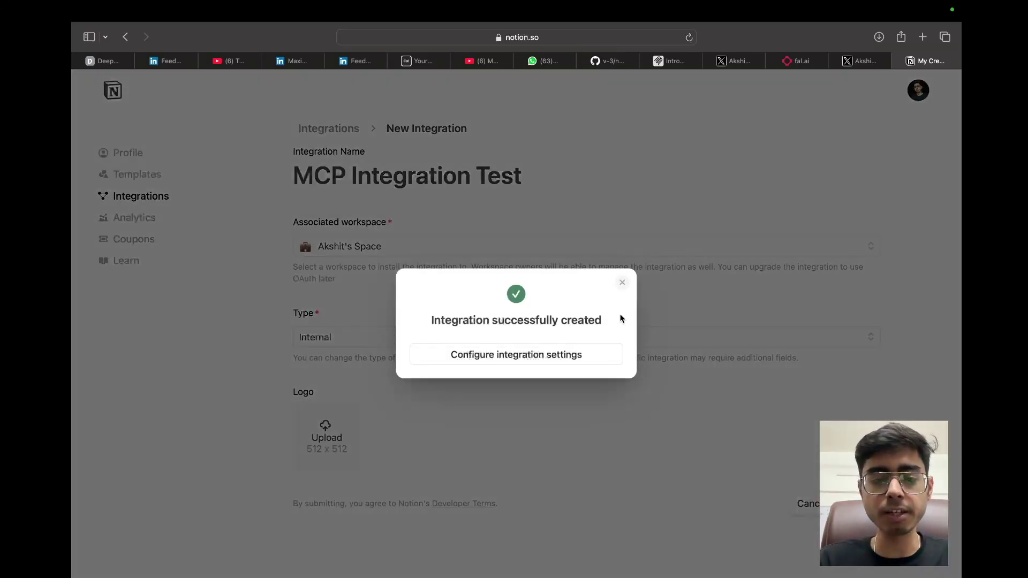
Step: On the integration's configuration page, reveal the internal integration secret and select it
{"action": "left_click", "coordinate": [508, 358]}
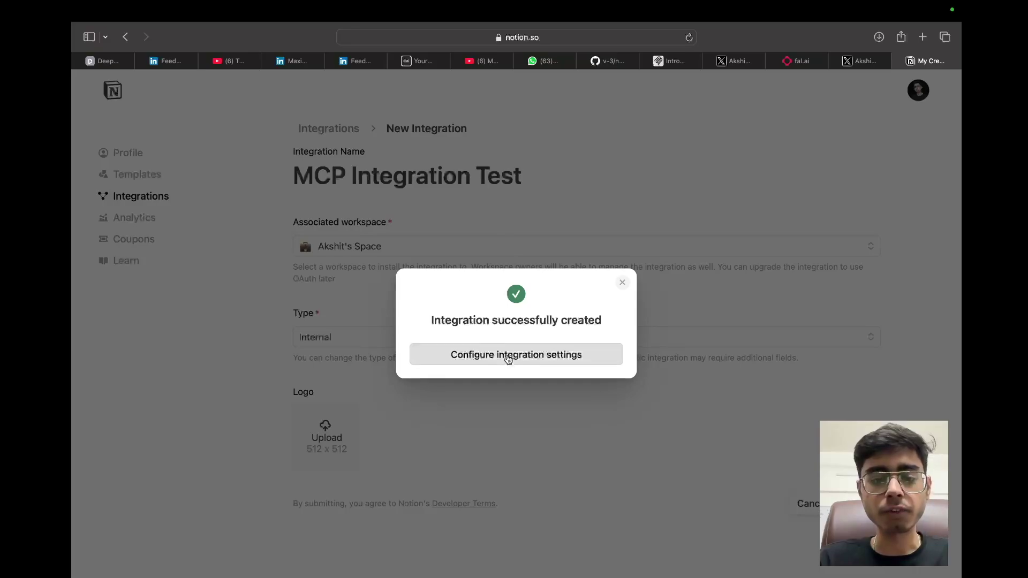
{"action": "scroll", "coordinate": [559, 354], "scroll_direction": "down", "scroll_amount": 4}
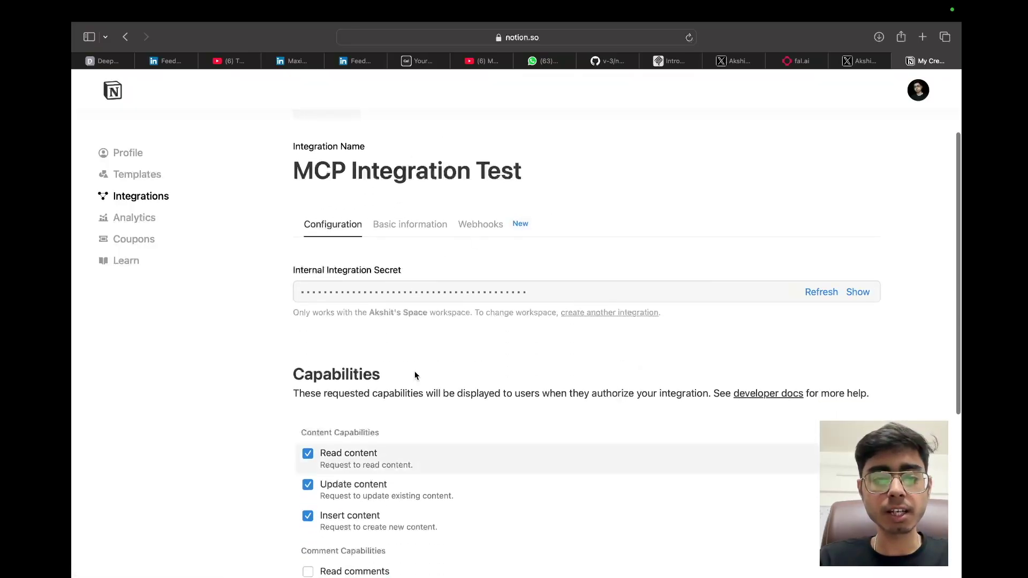
{"action": "left_click", "coordinate": [857, 291]}
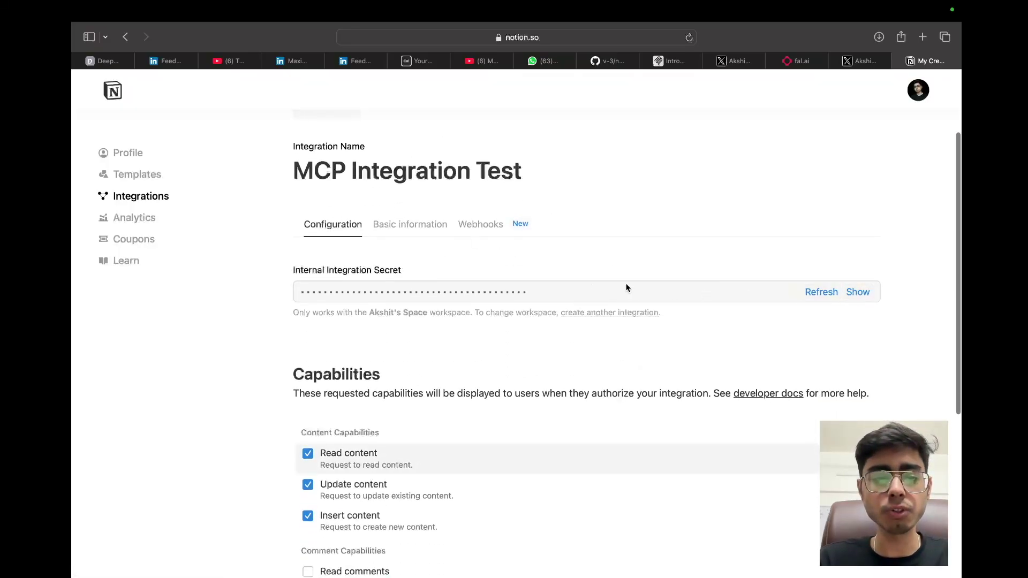
{"action": "left_click_drag", "start_coordinate": [601, 292], "coordinate": [279, 281]}
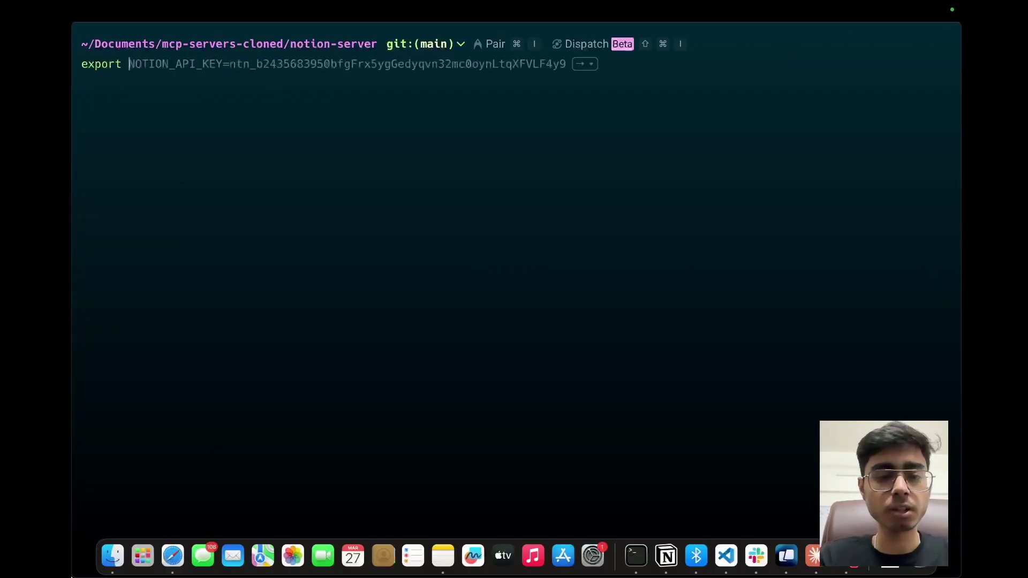
Step: Export NOTION_API_KEY set to the pasted Notion integration secret
{"action": "type", "text": "NOTION_A"}
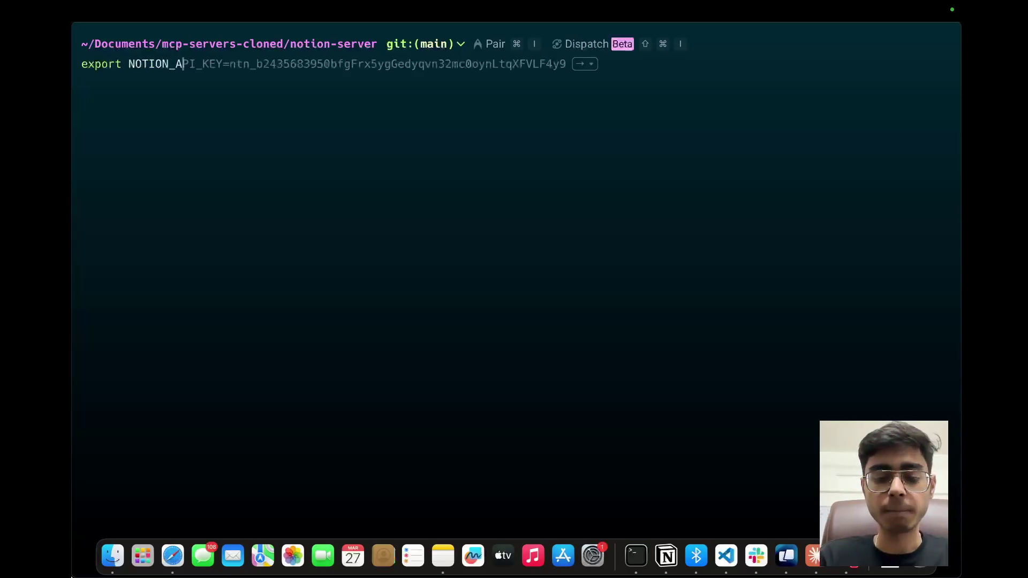
{"action": "type", "text": "PI_KEY="}
{"action": "key", "text": "super+v"}
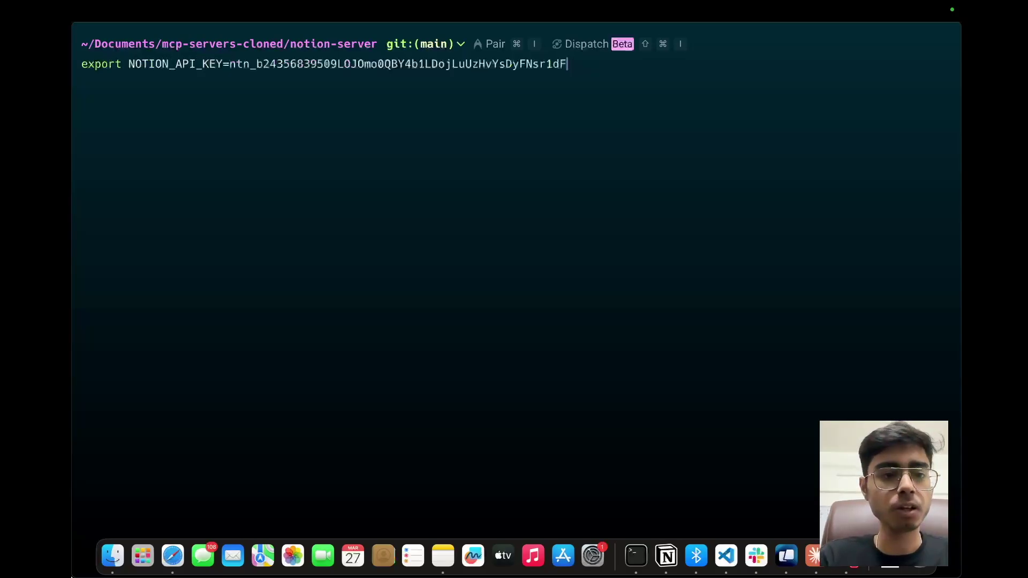
{"action": "key", "text": "Return"}
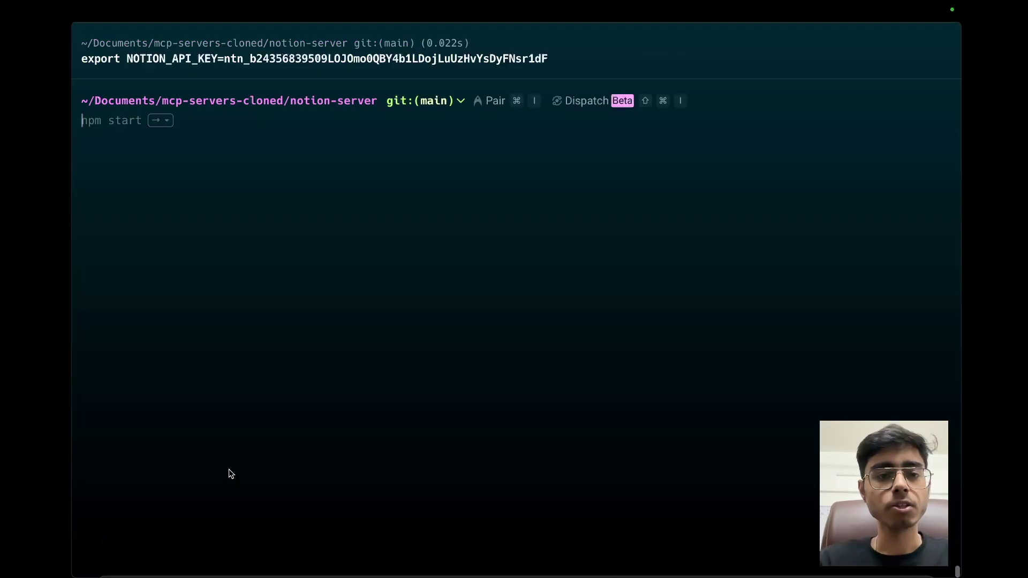
Step: Copy the npm run build command from the GitHub setup instructions
{"action": "key", "text": "ctrl+Up"}
{"action": "key", "text": "ctrl+Right"}
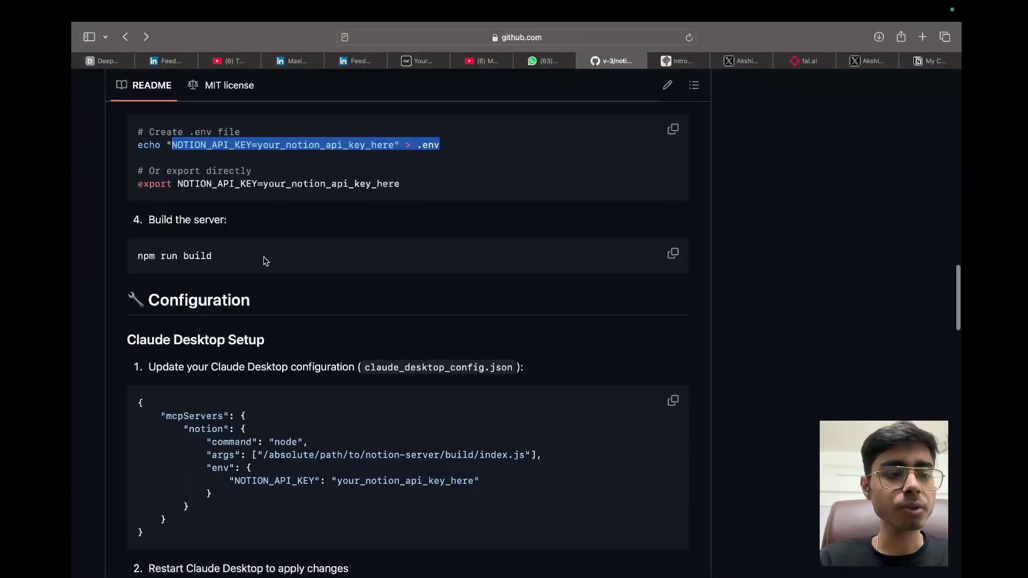
{"action": "left_click_drag", "start_coordinate": [231, 263], "coordinate": [135, 257]}
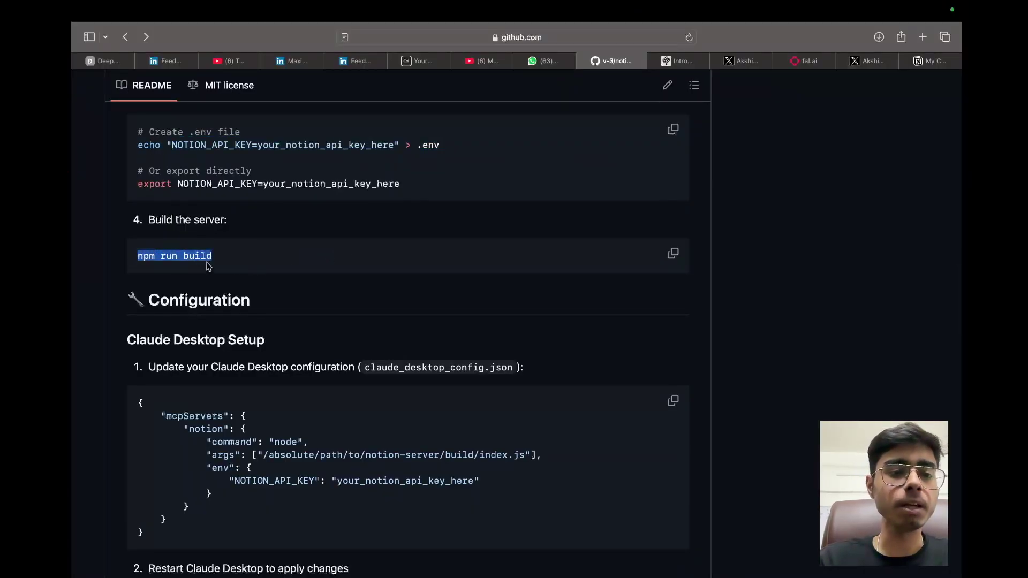
{"action": "key", "text": "ctrl+Up"}
{"action": "left_click", "coordinate": [436, 68]}
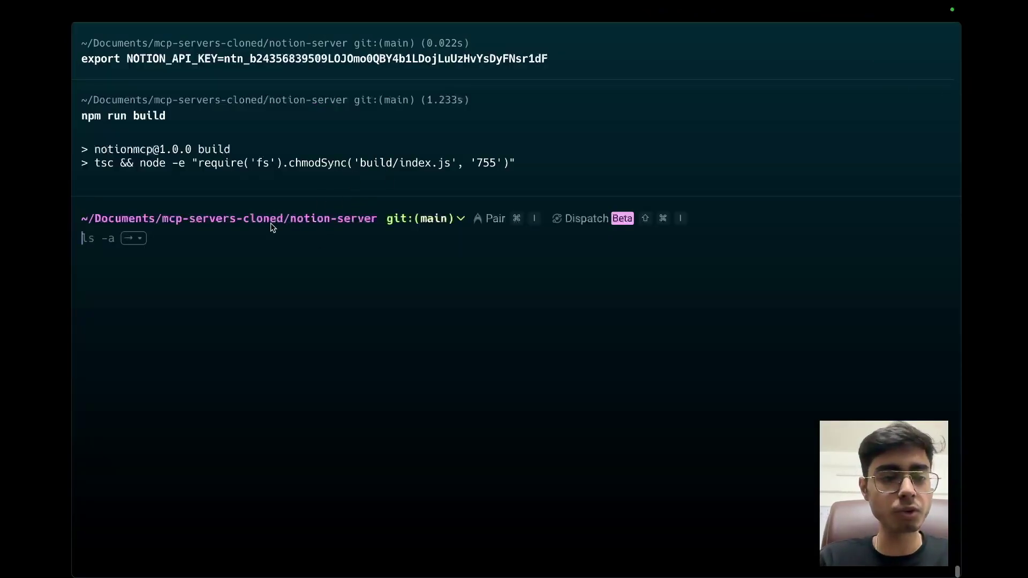
Step: List the project files, change into build, and confirm index.js is listed there
{"action": "key", "text": "Right"}
{"action": "key", "text": "Return"}
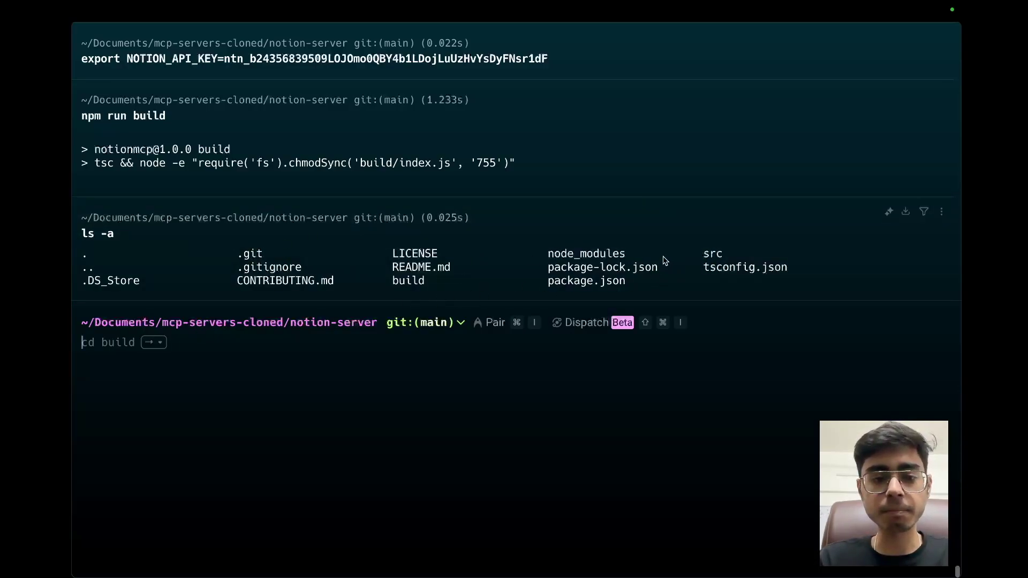
{"action": "left_click_drag", "start_coordinate": [438, 286], "coordinate": [363, 301]}
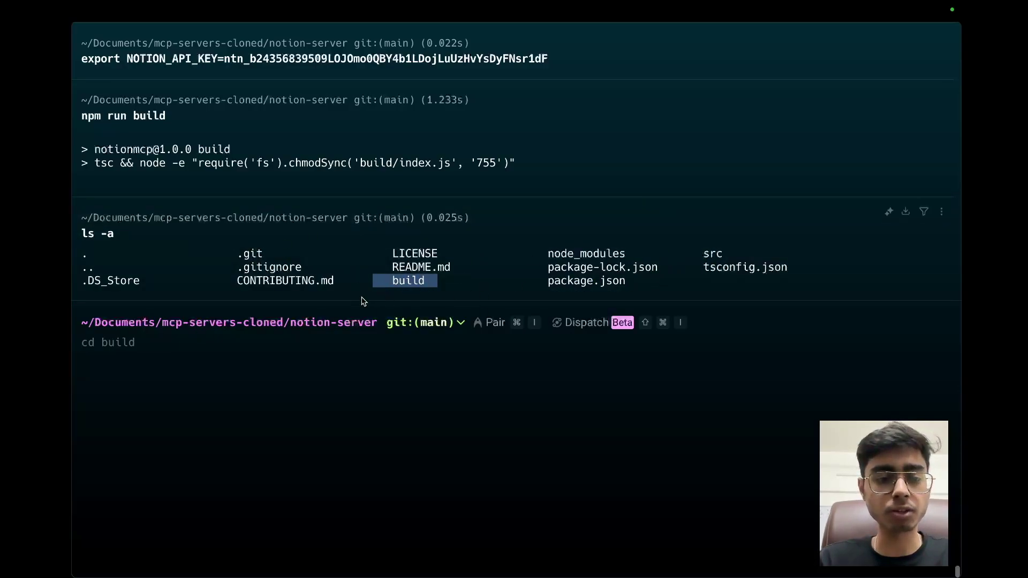
{"action": "key", "text": "Right"}
{"action": "key", "text": "Return"}
{"action": "type", "text": "ls -a"}
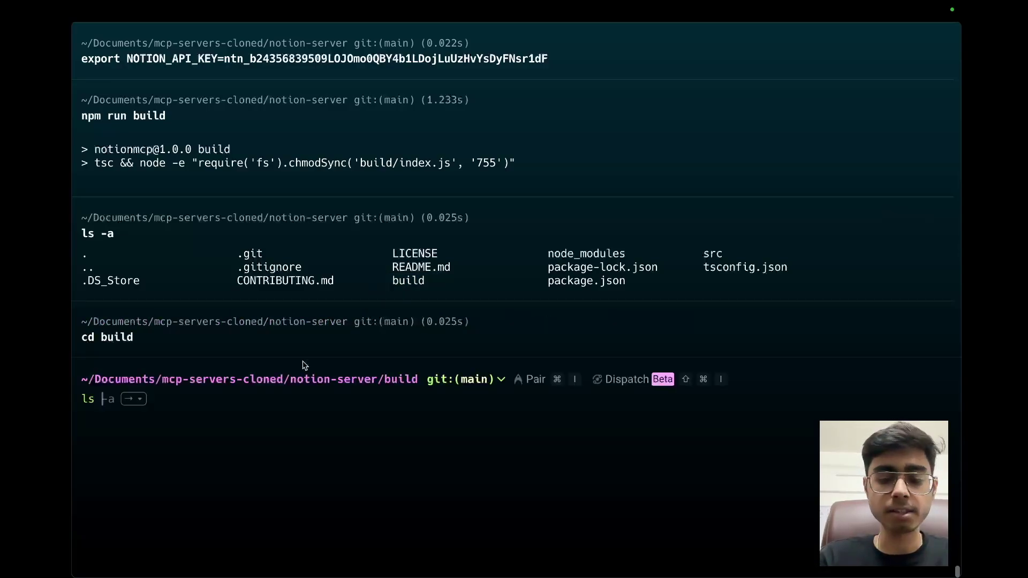
{"action": "key", "text": "Return"}
{"action": "left_click_drag", "start_coordinate": [343, 417], "coordinate": [295, 417]}
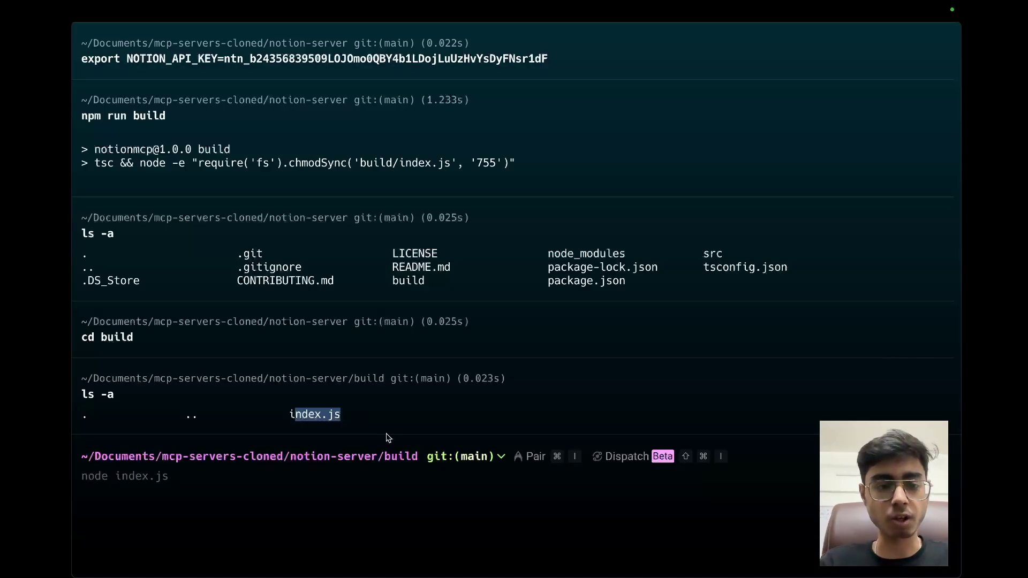
Step: Reveal claude_desktop_config.json from Claude's Developer settings and open it with Cursor
{"action": "key", "text": "ctrl+Up"}
{"action": "left_click", "coordinate": [365, 66]}
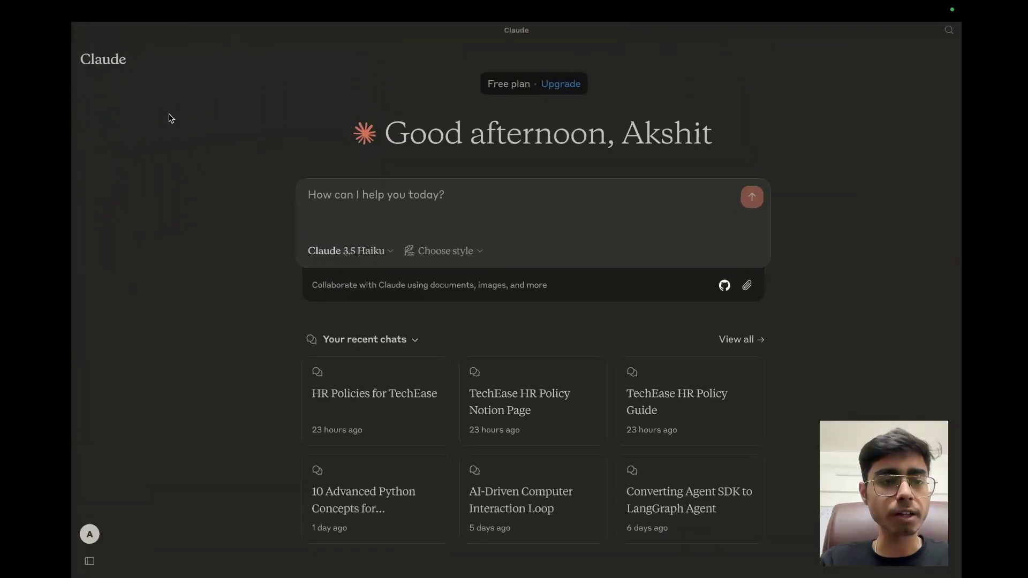
{"action": "left_click", "coordinate": [145, 11]}
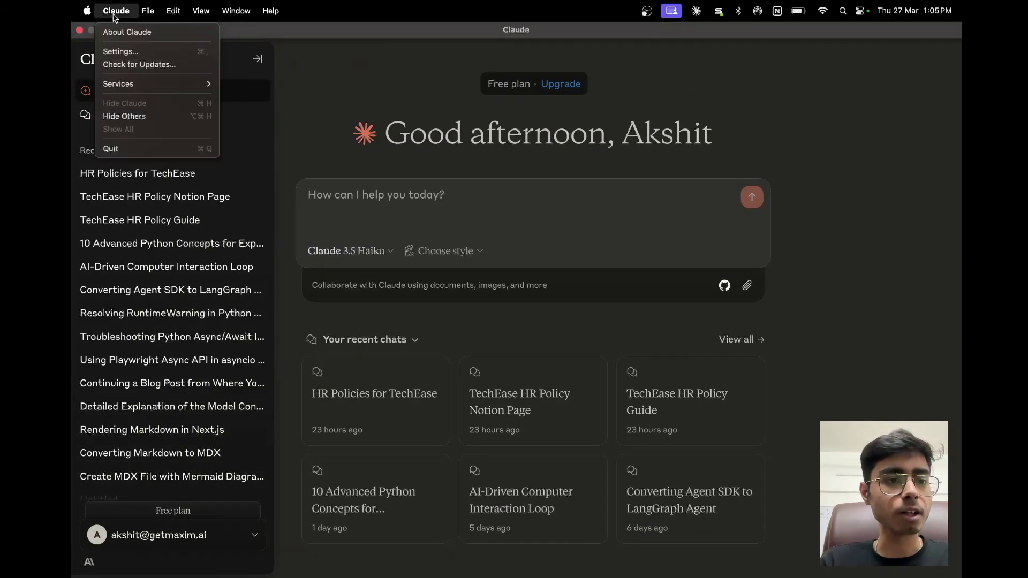
{"action": "left_click", "coordinate": [114, 74]}
{"action": "left_click", "coordinate": [116, 11]}
{"action": "left_click", "coordinate": [163, 49]}
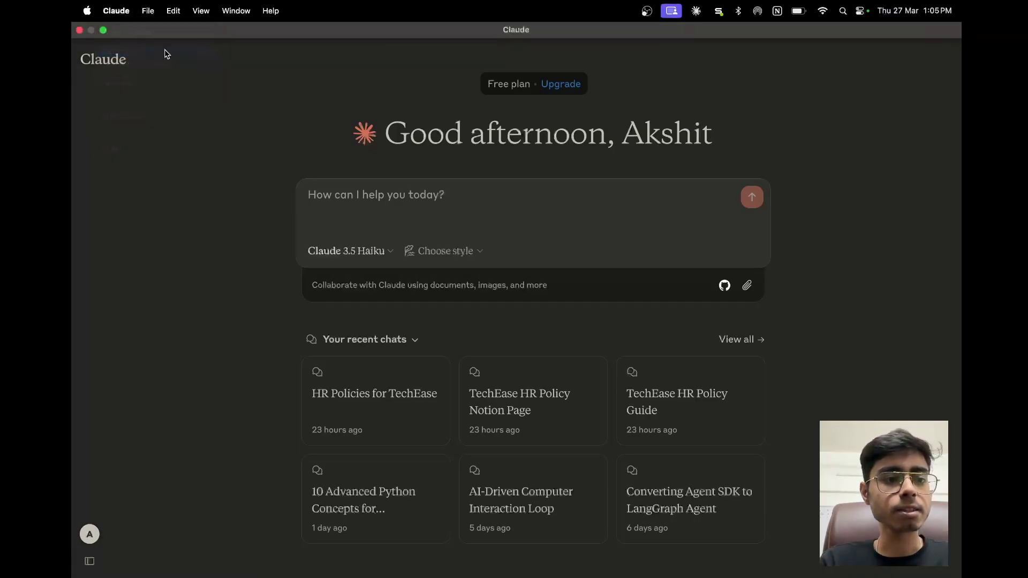
{"action": "left_click", "coordinate": [127, 83]}
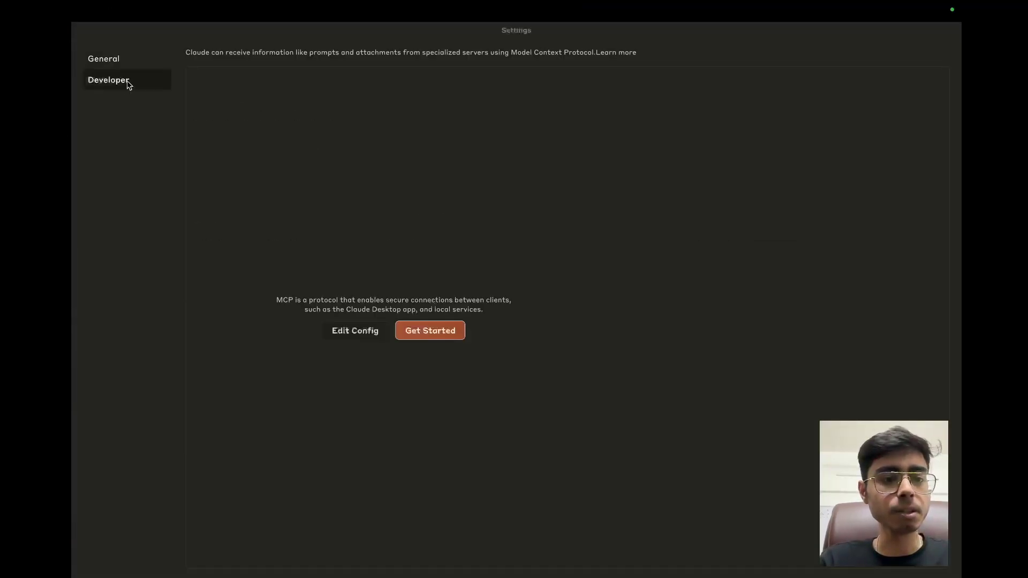
{"action": "left_click", "coordinate": [355, 330]}
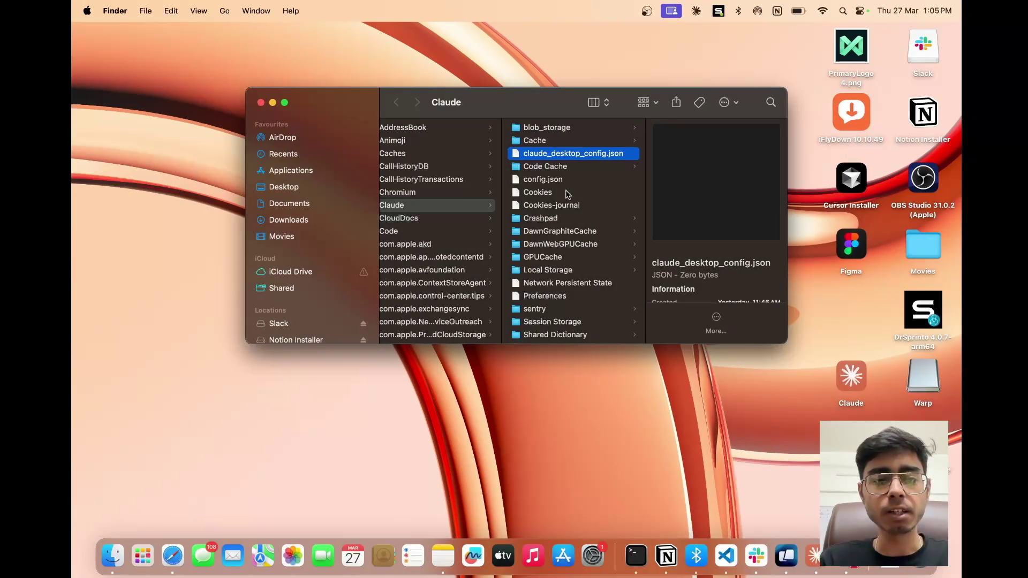
{"action": "right_click", "coordinate": [569, 155]}
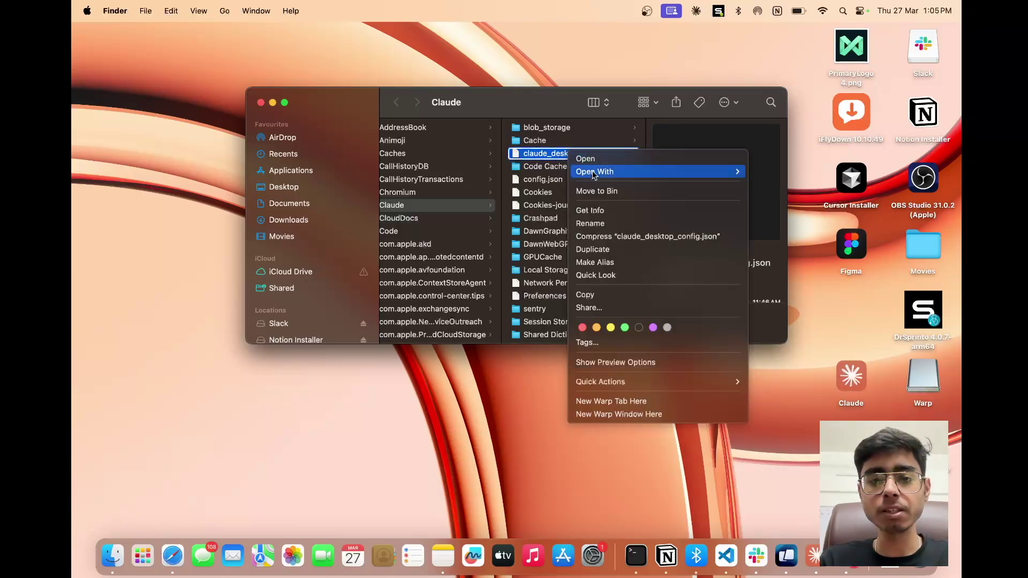
{"action": "mouse_move", "coordinate": [661, 171]}
{"action": "left_click", "coordinate": [805, 172]}
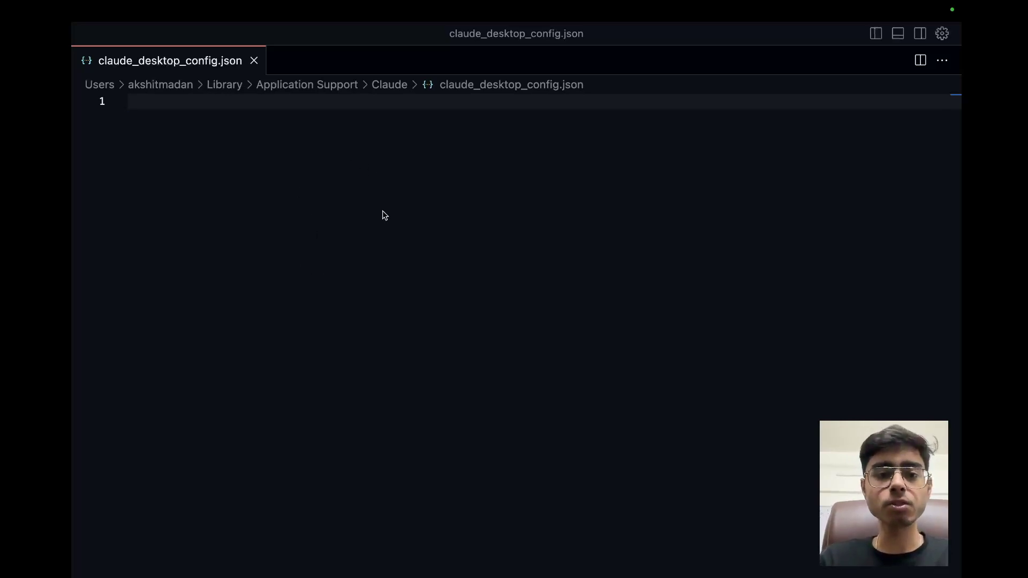
Step: Paste the README's example Notion MCP JSON into the config file and select the args placeholder path
{"action": "key", "text": "ctrl+Up"}
{"action": "left_click", "coordinate": [658, 63]}
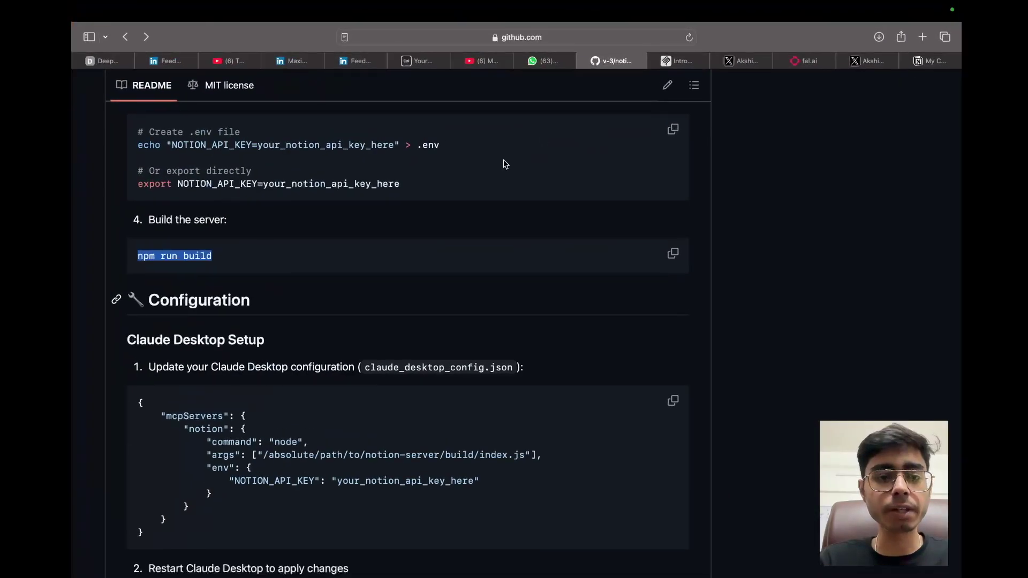
{"action": "scroll", "coordinate": [381, 294], "scroll_direction": "down", "scroll_amount": 3}
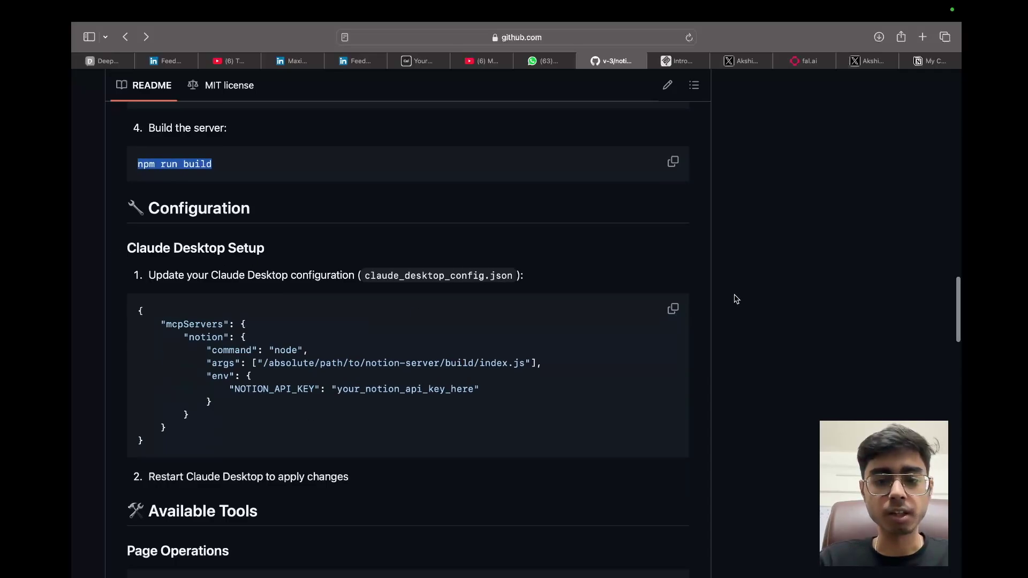
{"action": "left_click", "coordinate": [673, 309]}
{"action": "key", "text": "ctrl+Up"}
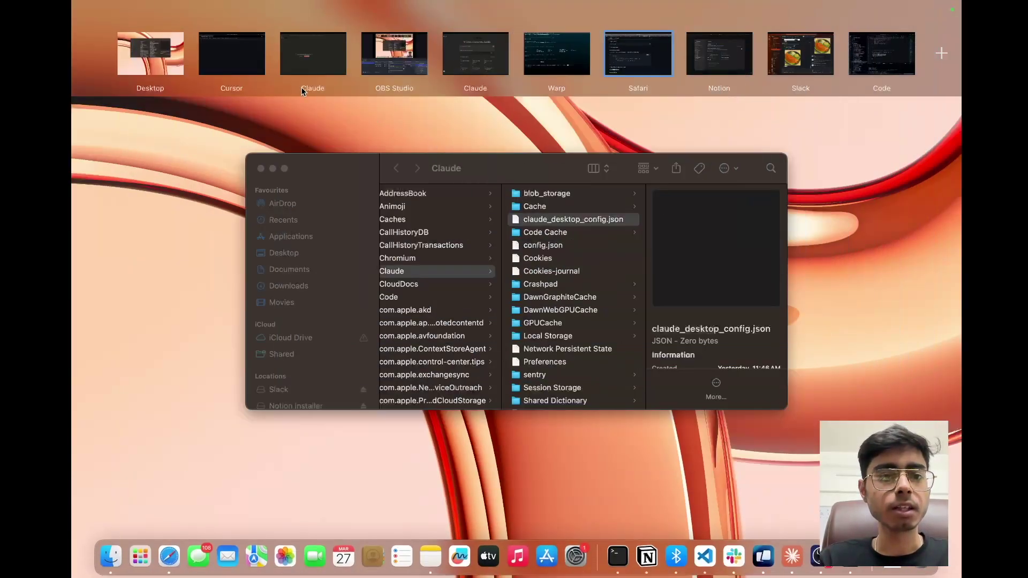
{"action": "left_click", "coordinate": [301, 87]}
{"action": "key", "text": "super+v"}
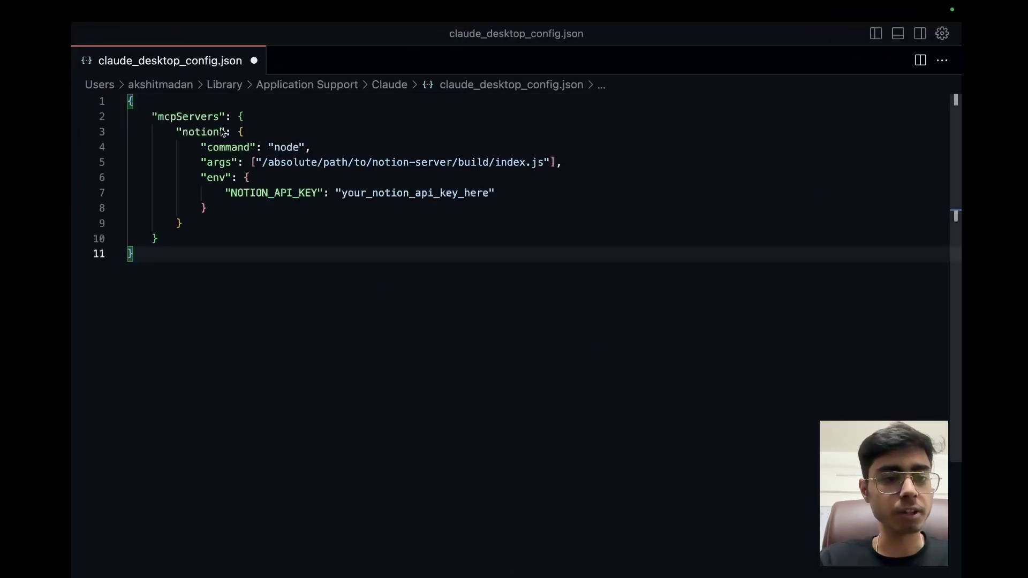
{"action": "left_click_drag", "start_coordinate": [551, 164], "coordinate": [262, 162]}
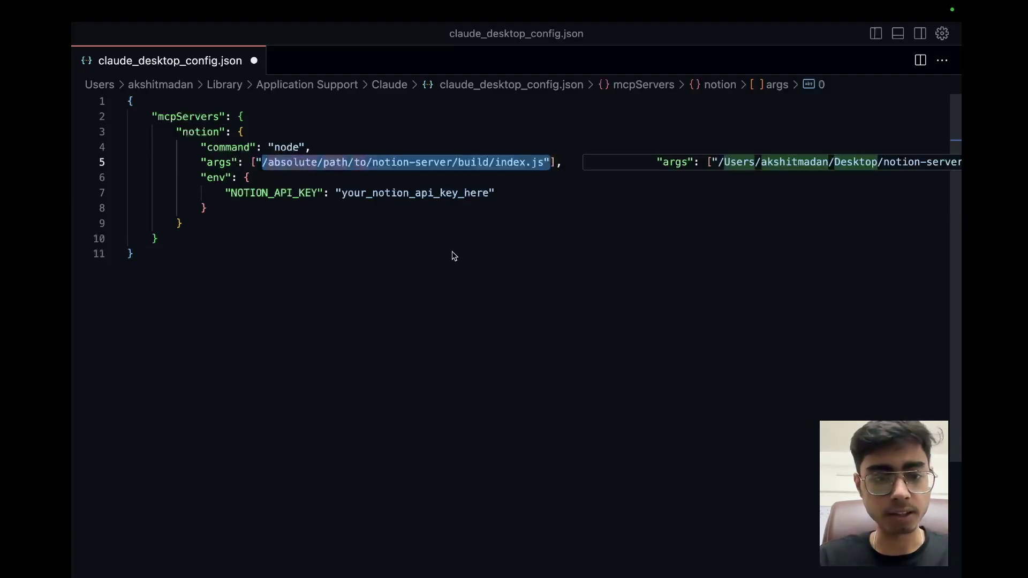
Step: In Warp, clear the terminal and run 'cursor .' to open the build folder
{"action": "key", "text": "super+Tab"}
{"action": "type", "text": "c"}
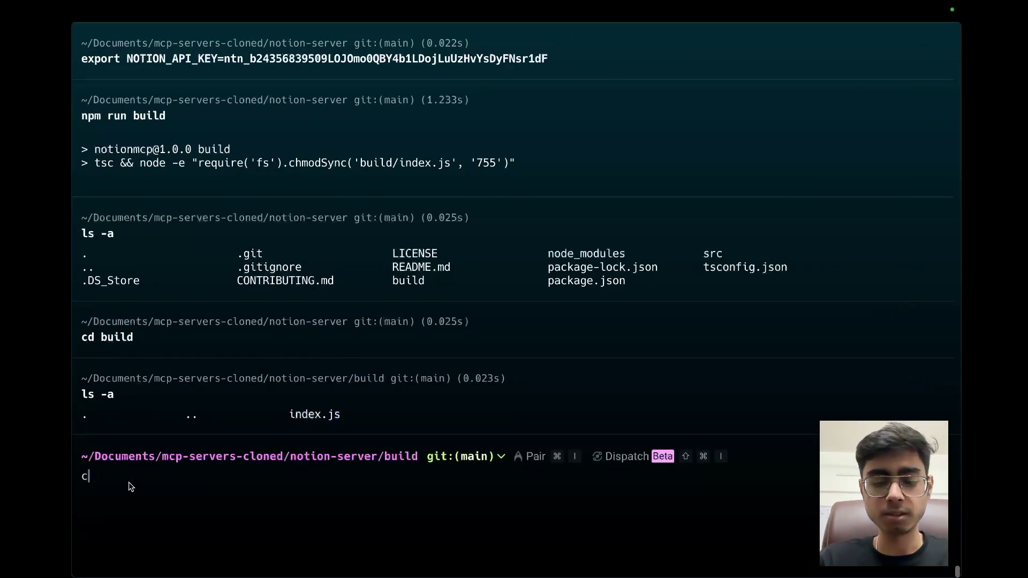
{"action": "type", "text": "lear"}
{"action": "key", "text": "Return"}
{"action": "type", "text": "cust"}
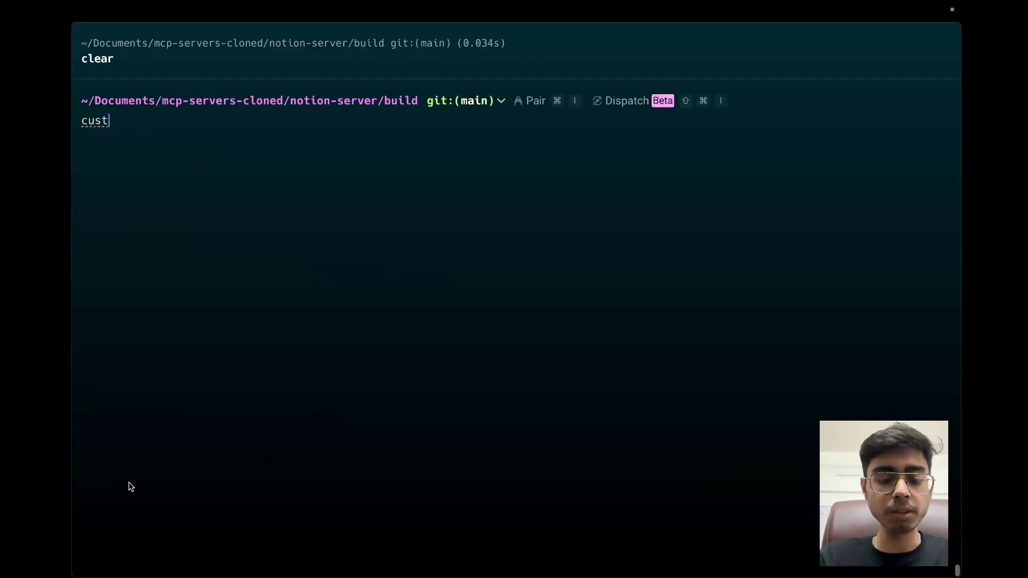
{"action": "key", "text": "BackSpace"}
{"action": "key", "text": "BackSpace"}
{"action": "type", "text": "rso"}
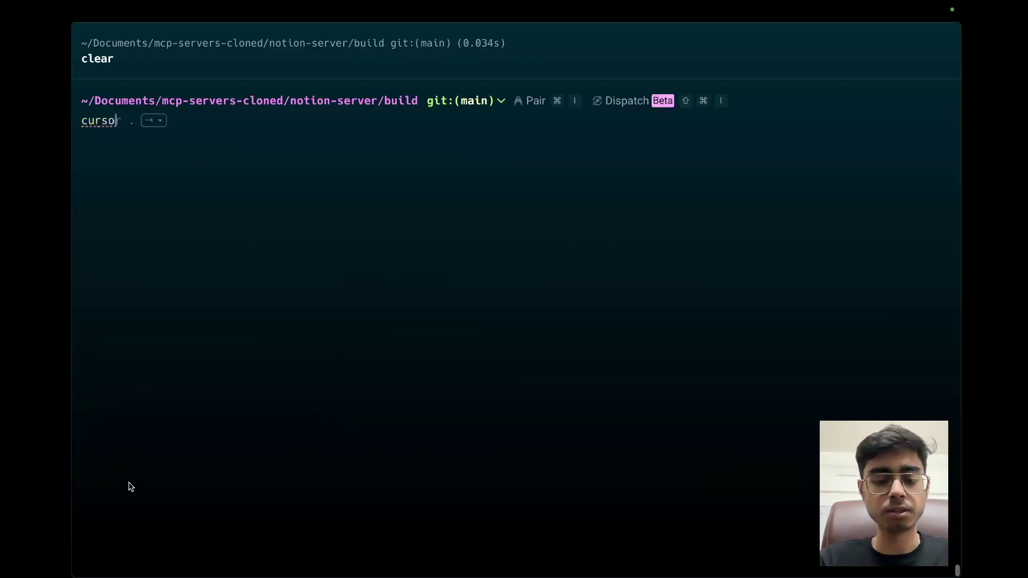
{"action": "type", "text": "r ."}
{"action": "key", "text": "Return"}
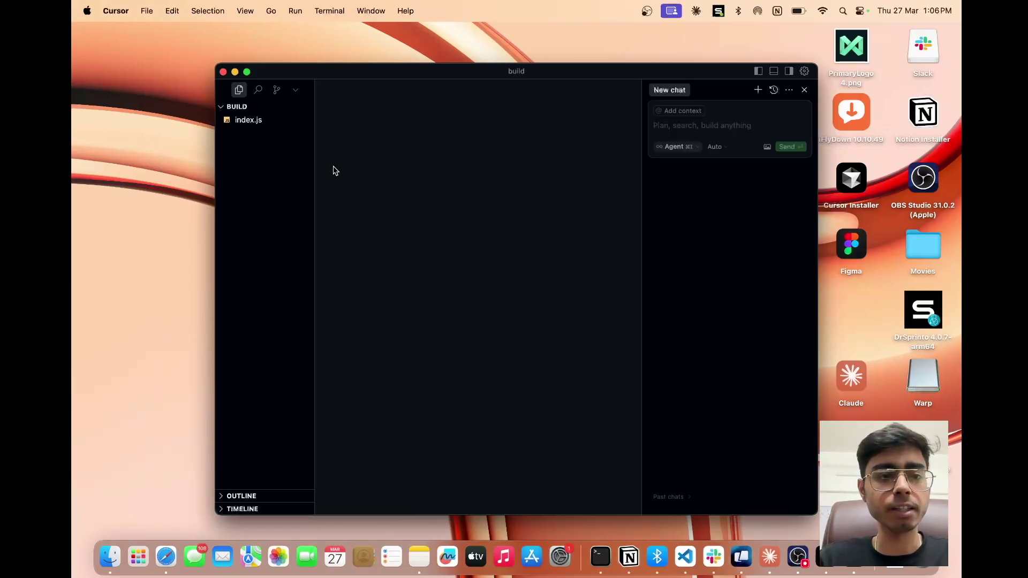
Step: Replace the args placeholder with index.js's copied full path and save the config
{"action": "right_click", "coordinate": [243, 120]}
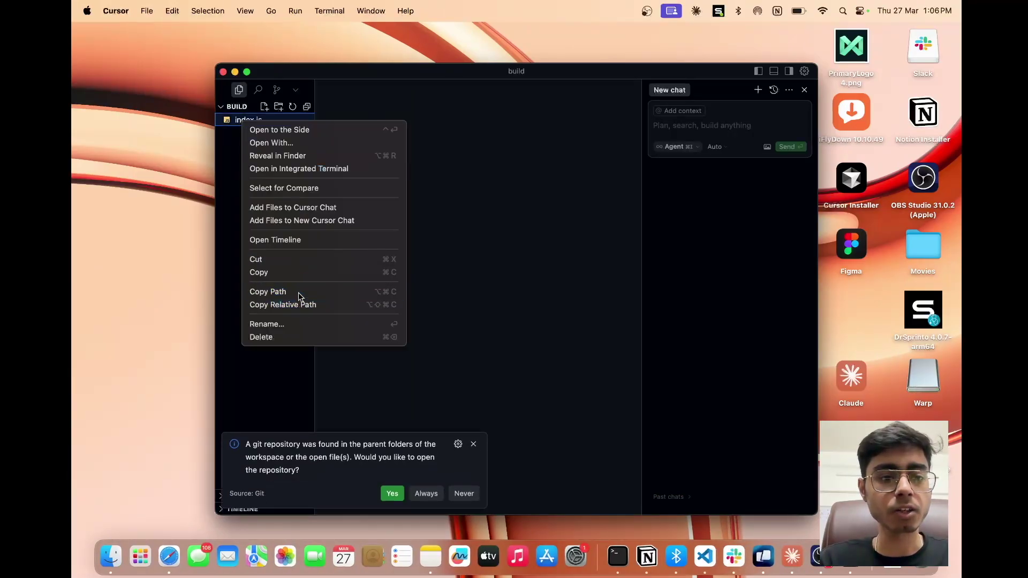
{"action": "left_click", "coordinate": [267, 292]}
{"action": "left_click", "coordinate": [223, 72]}
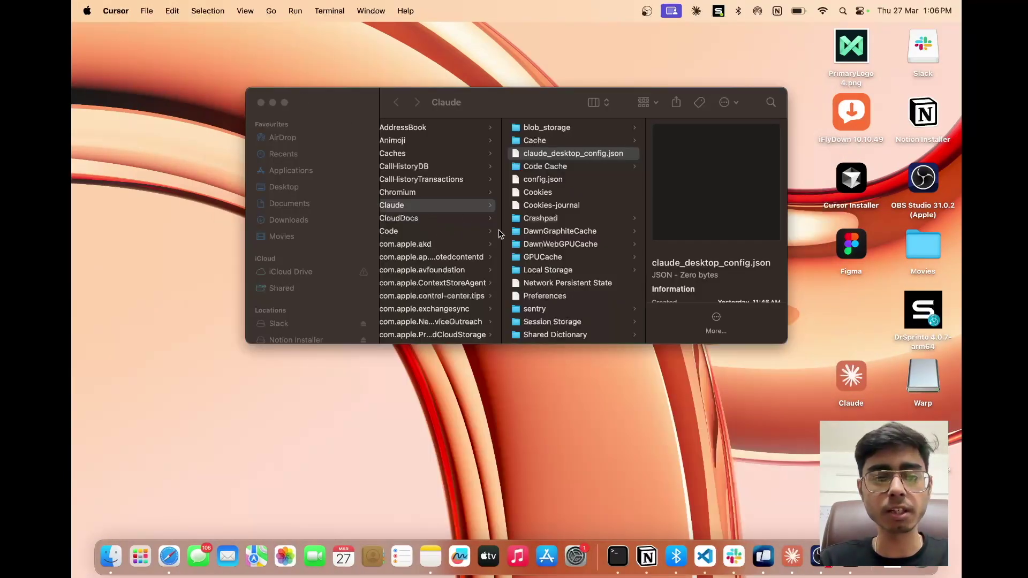
{"action": "key", "text": "ctrl+Right"}
{"action": "key", "text": "ctrl+Right"}
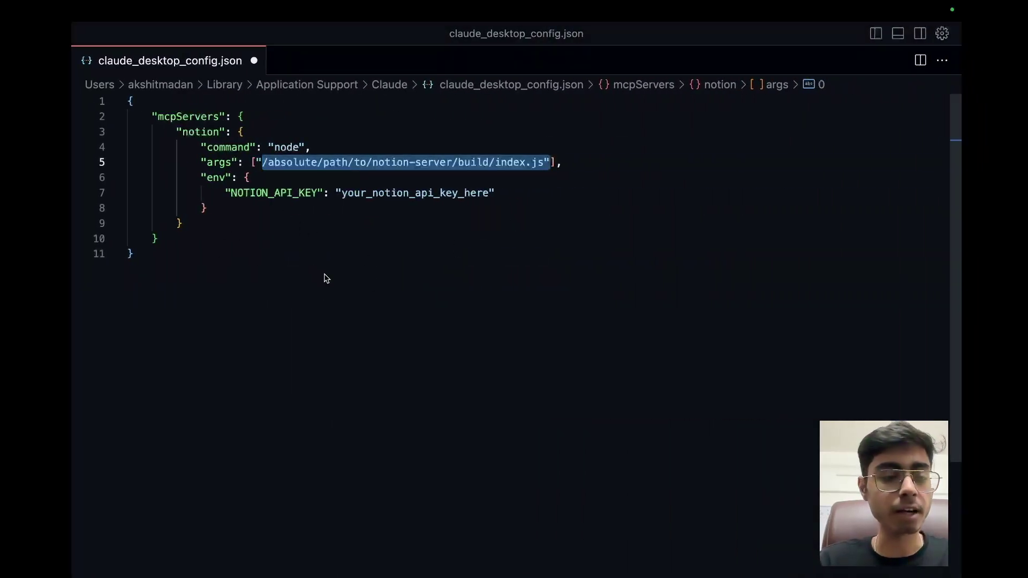
{"action": "left_click", "coordinate": [269, 162]}
{"action": "left_click_drag", "start_coordinate": [262, 162], "coordinate": [546, 163]}
{"action": "key", "text": "cmd+v"}
{"action": "left_click", "coordinate": [593, 241]}
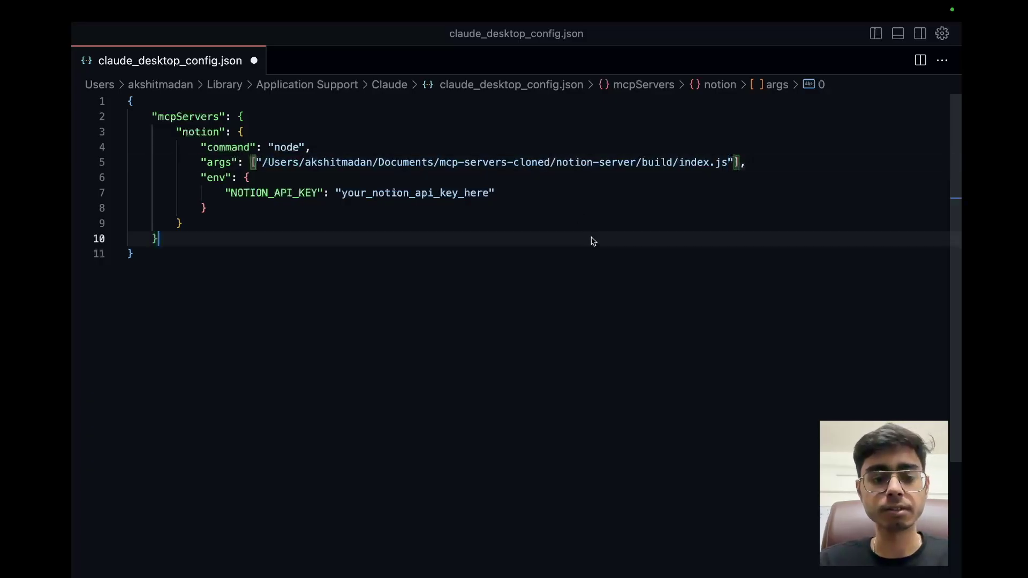
{"action": "key", "text": "cmd+s"}
Step: Select the API key placeholder in env and copy the Notion key from Warp's history
{"action": "left_click", "coordinate": [471, 214]}
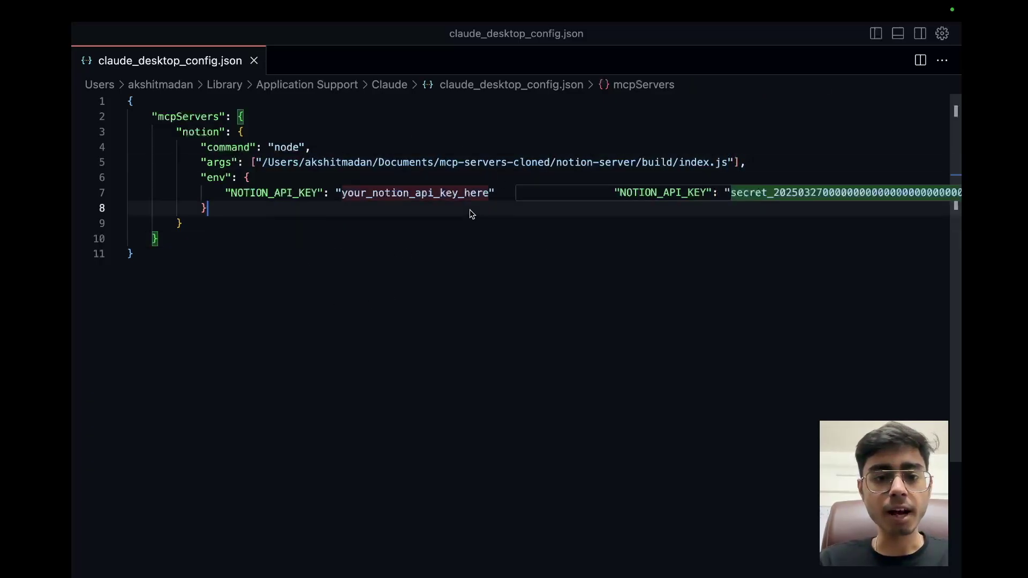
{"action": "double_click", "coordinate": [418, 193]}
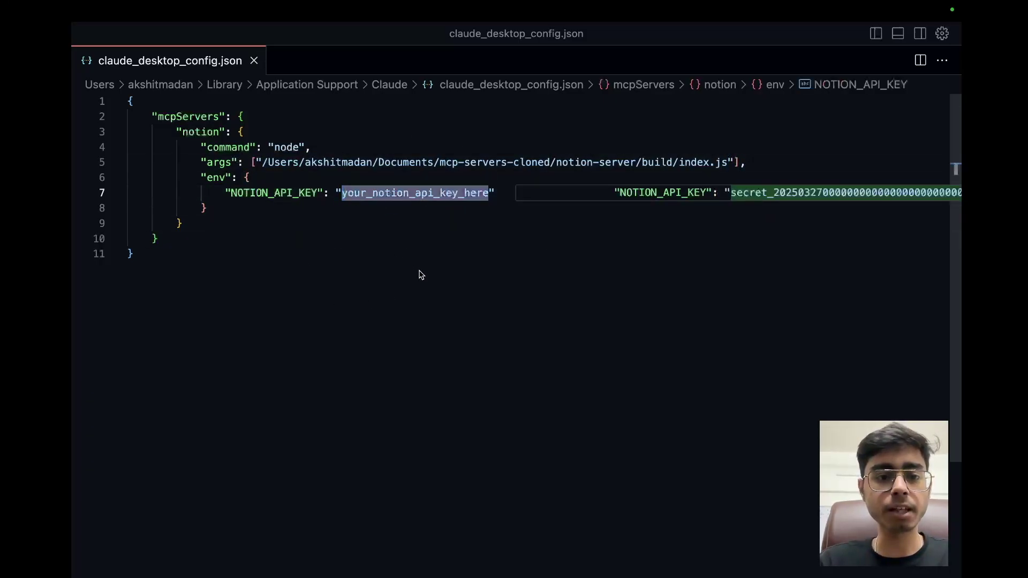
{"action": "key", "text": "cmd+tab"}
{"action": "scroll", "coordinate": [471, 176], "scroll_direction": "up", "scroll_amount": 5}
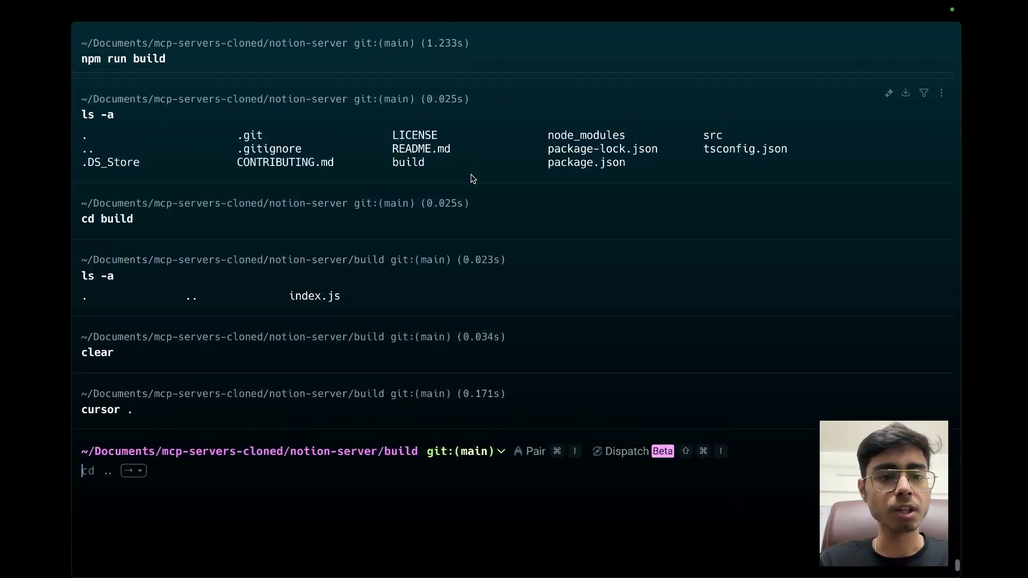
{"action": "scroll", "coordinate": [473, 178], "scroll_direction": "up", "scroll_amount": 5}
{"action": "double_click", "coordinate": [472, 200]}
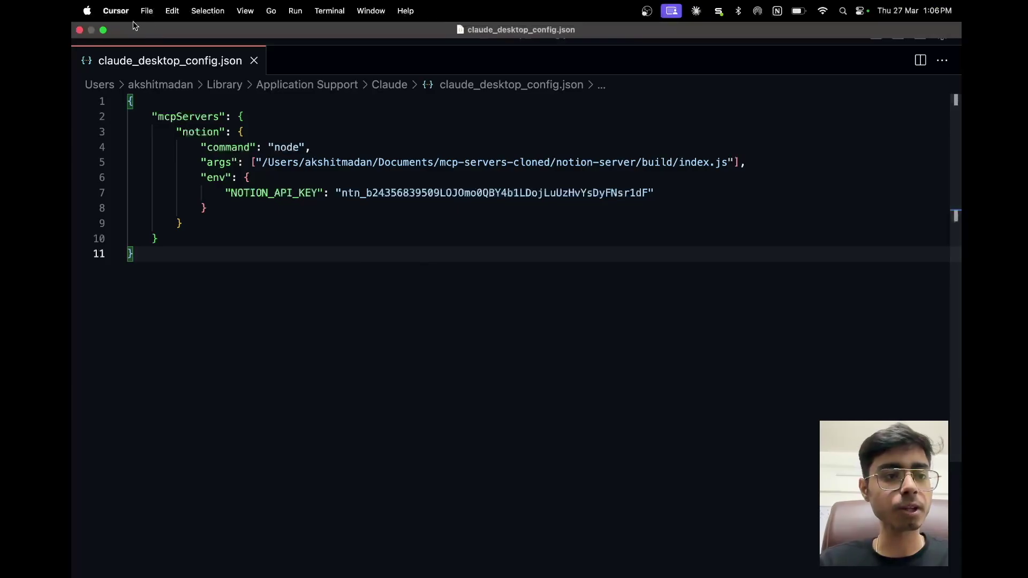
{"action": "key", "text": "super+Tab"}
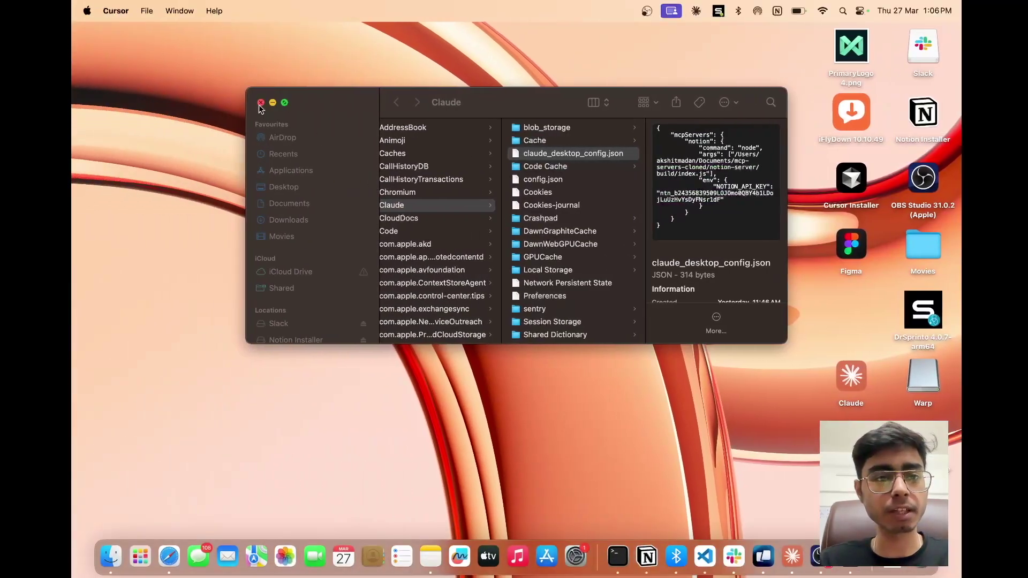
Step: Confirm the notion server appears in Claude's Developer settings, then start a new conversation
{"action": "left_click", "coordinate": [260, 102]}
{"action": "key", "text": "super+Tab"}
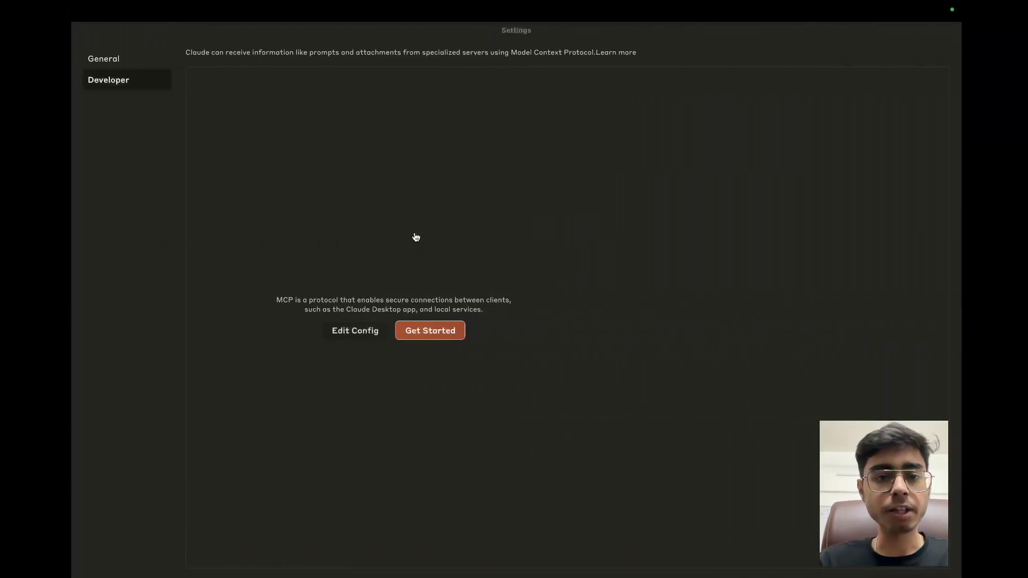
{"action": "mouse_move", "coordinate": [227, 41]}
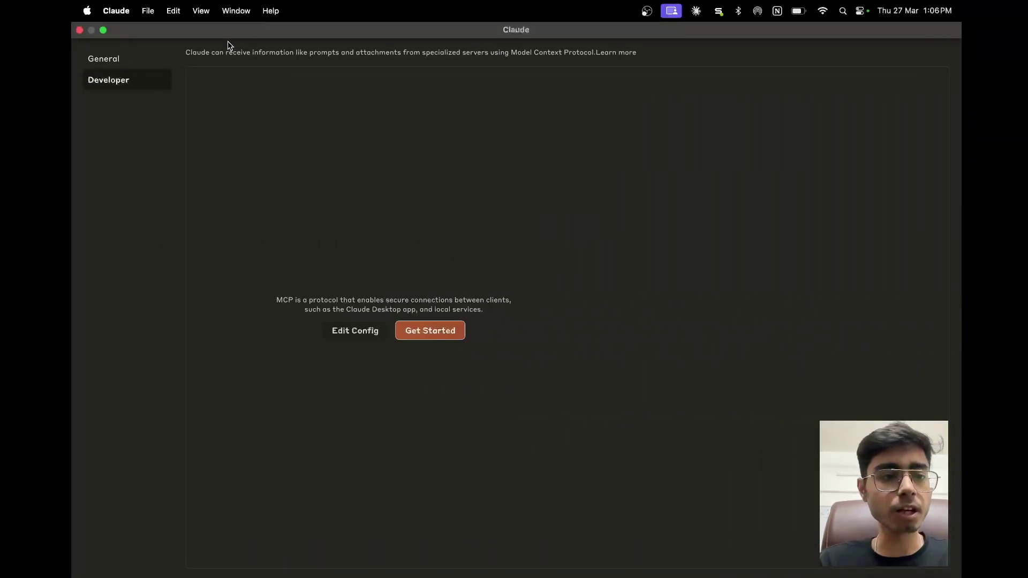
{"action": "left_click", "coordinate": [114, 11]}
{"action": "left_click", "coordinate": [118, 51]}
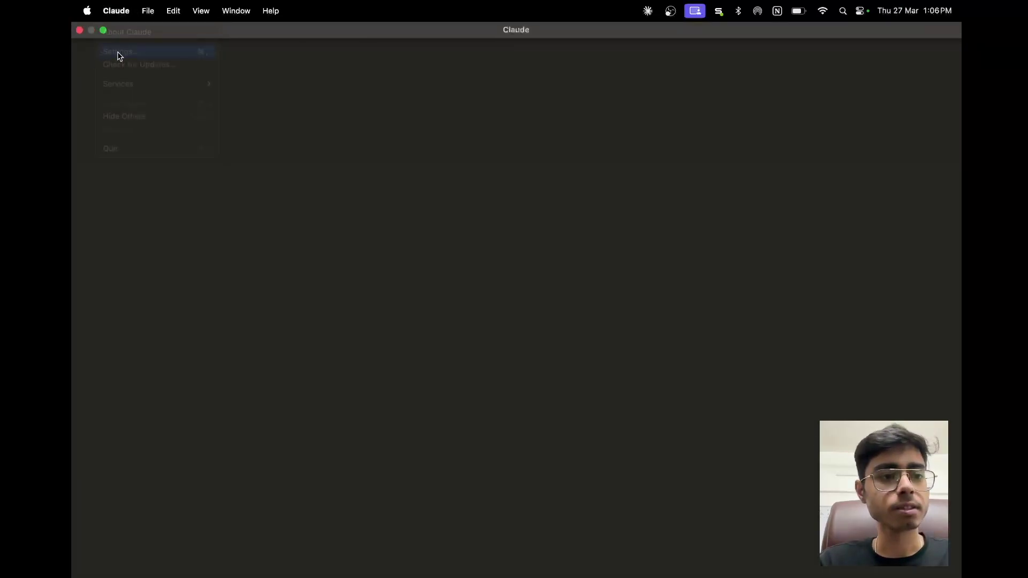
{"action": "left_click", "coordinate": [114, 81]}
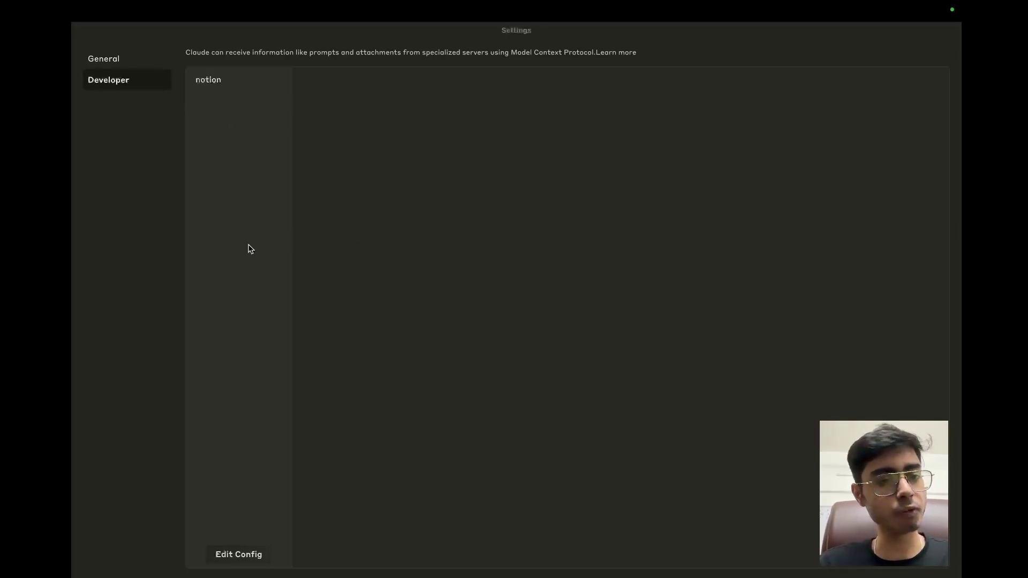
{"action": "left_click", "coordinate": [147, 10]}
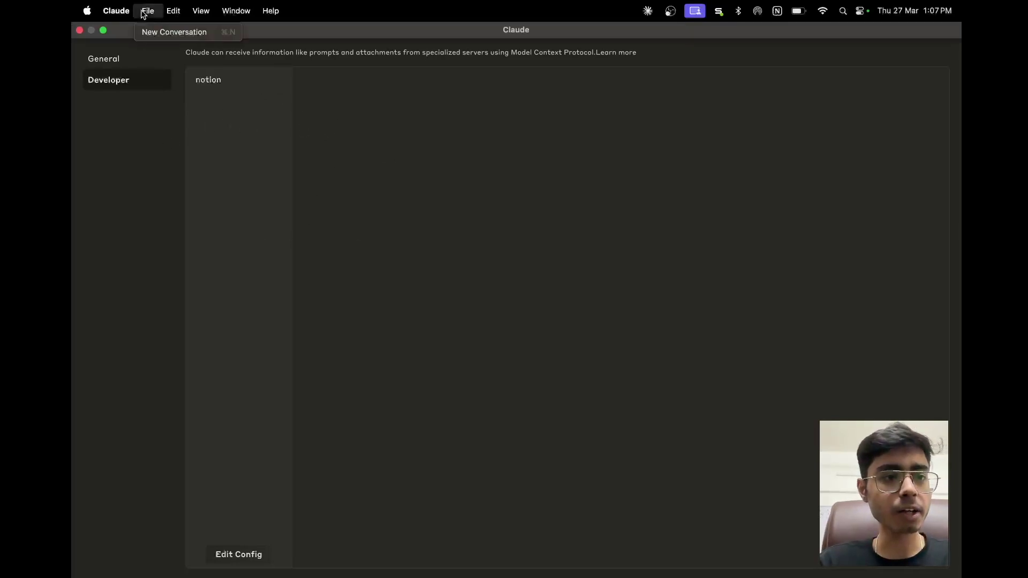
{"action": "left_click", "coordinate": [170, 32]}
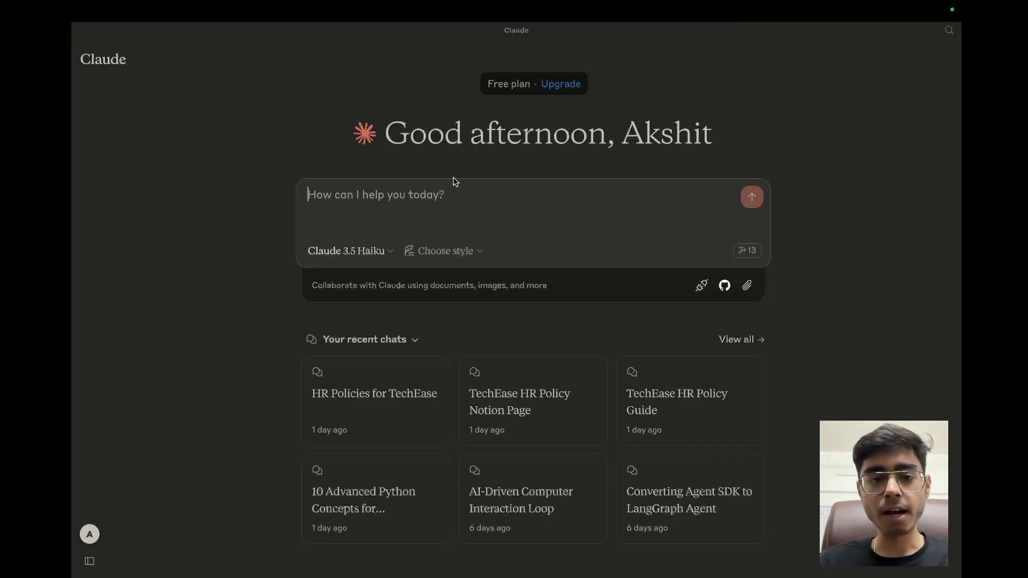
Step: Scroll through the notion server's available MCP tools, such as create_page and update_page
{"action": "left_click", "coordinate": [745, 252]}
{"action": "scroll", "coordinate": [480, 278], "scroll_direction": "down", "scroll_amount": 3}
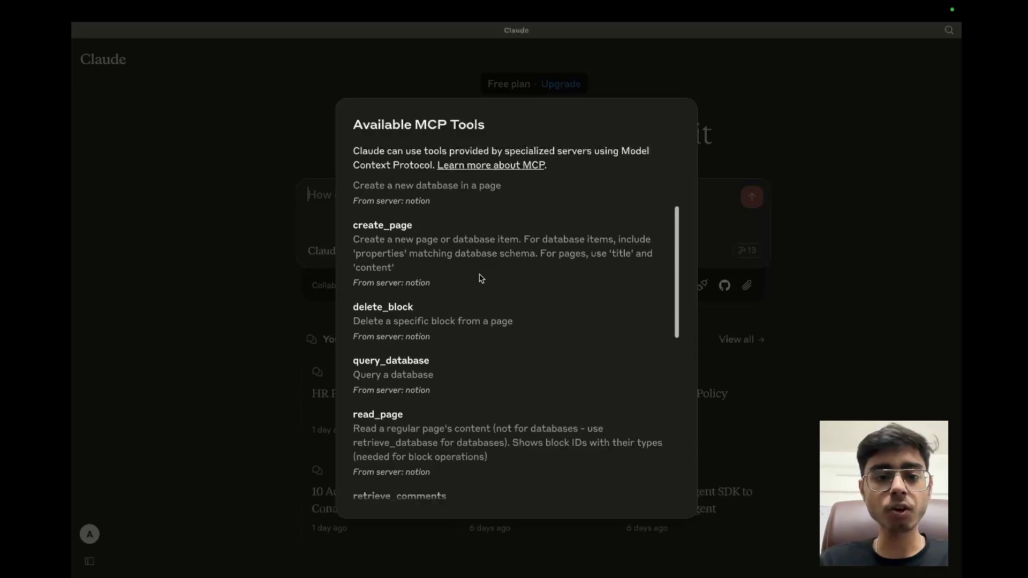
{"action": "scroll", "coordinate": [480, 278], "scroll_direction": "down", "scroll_amount": 7}
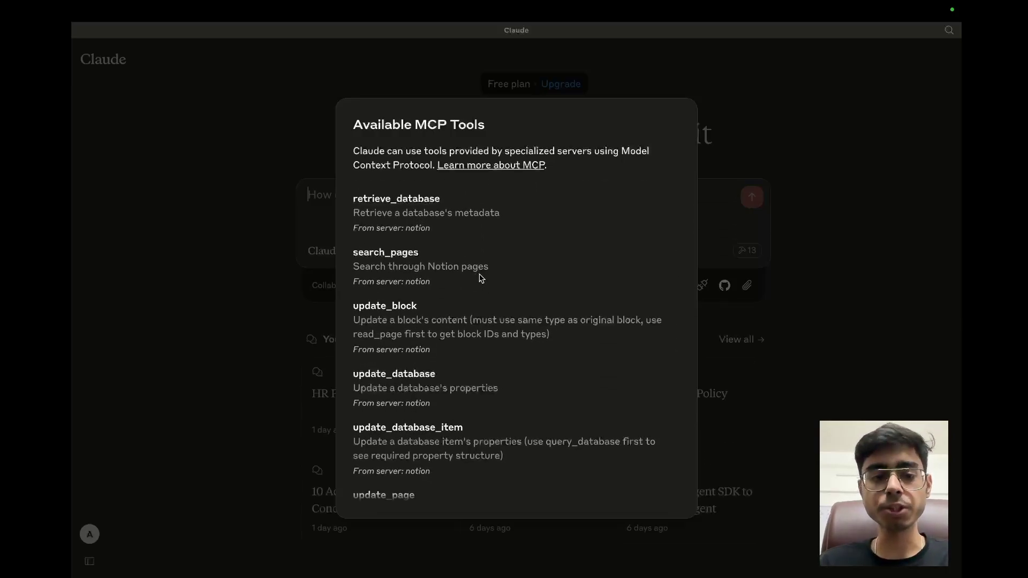
{"action": "scroll", "coordinate": [500, 330], "scroll_direction": "down", "scroll_amount": 1}
{"action": "scroll", "coordinate": [502, 330], "scroll_direction": "up", "scroll_amount": 8}
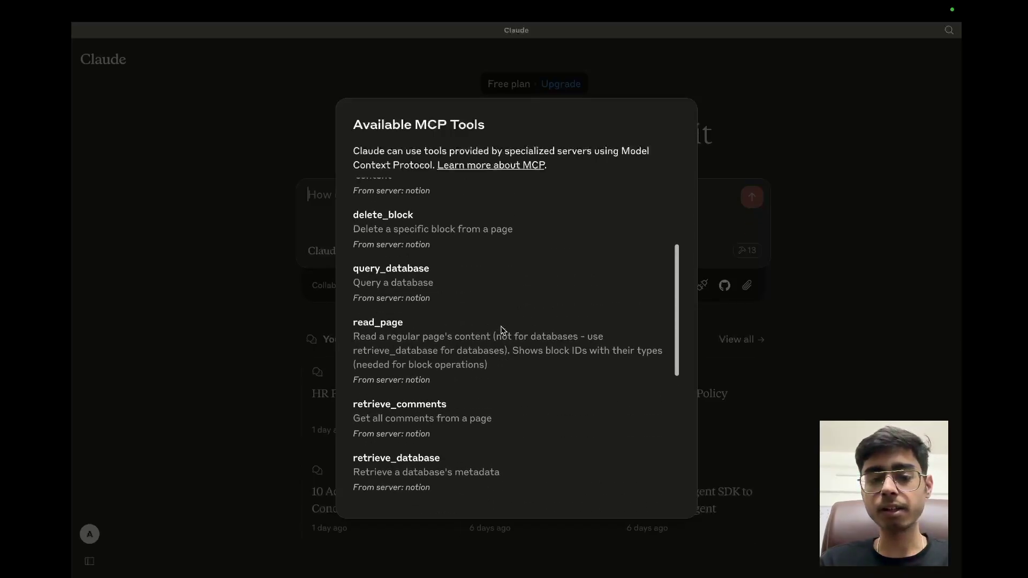
{"action": "scroll", "coordinate": [503, 330], "scroll_direction": "up", "scroll_amount": 1}
{"action": "scroll", "coordinate": [502, 330], "scroll_direction": "down", "scroll_amount": 8}
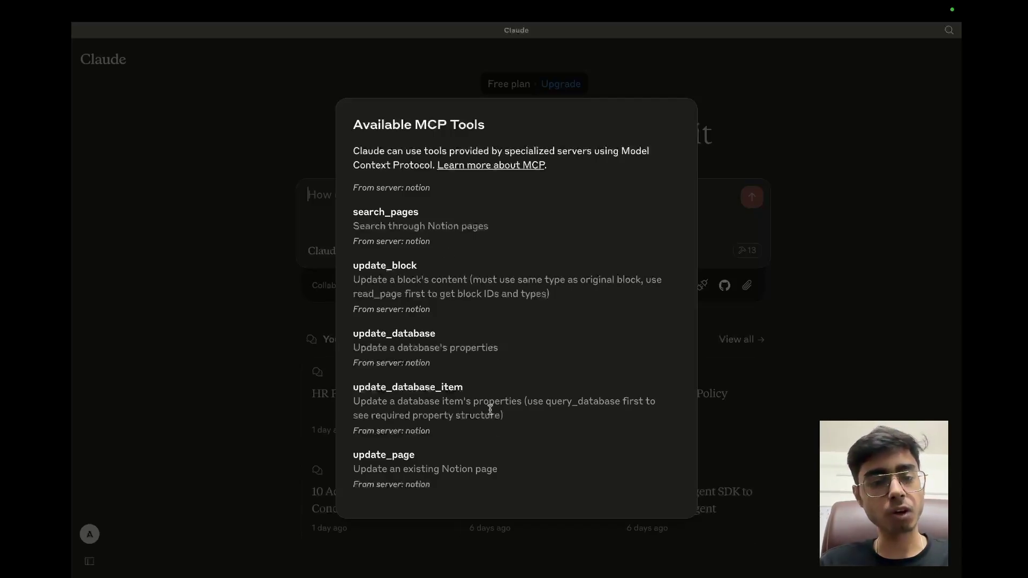
{"action": "key", "text": "ctrl+Up"}
Step: Close Notion's connections settings and return to the title-only TechEase HR Policies page
{"action": "left_click", "coordinate": [684, 44]}
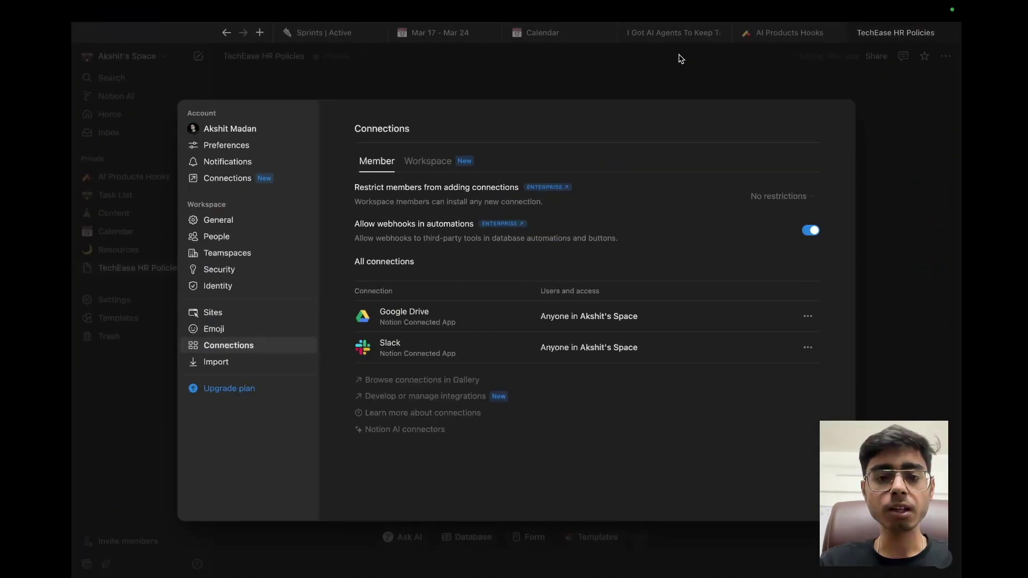
{"action": "left_click", "coordinate": [872, 291]}
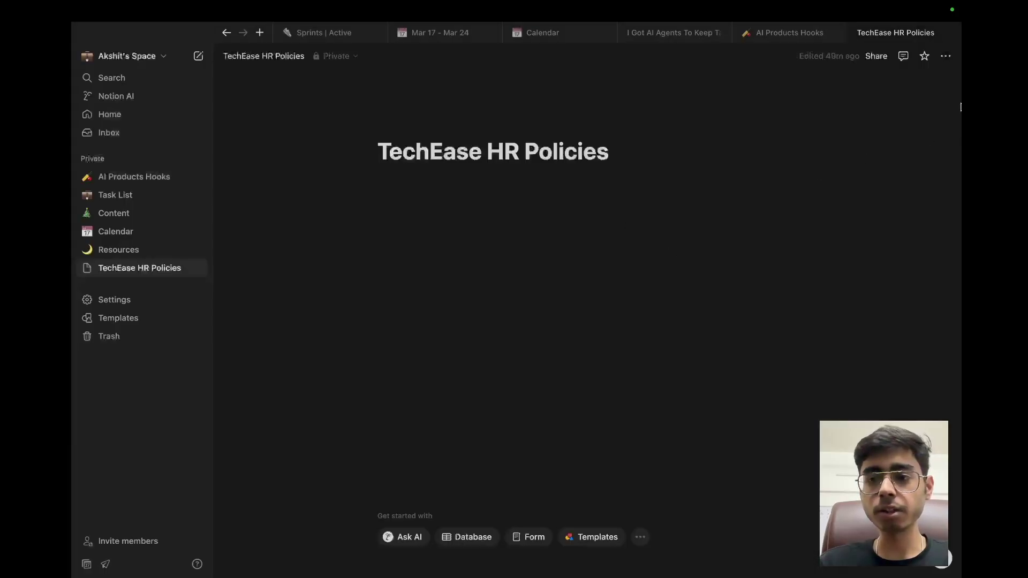
{"action": "left_click", "coordinate": [946, 56]}
{"action": "left_click", "coordinate": [253, 229]}
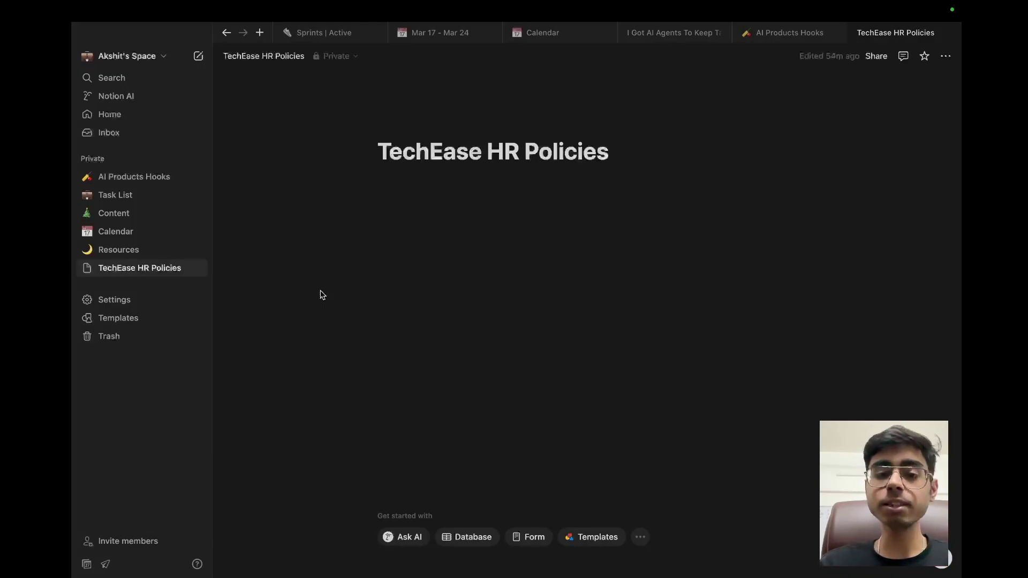
{"action": "left_click_drag", "start_coordinate": [485, 152], "coordinate": [378, 152]}
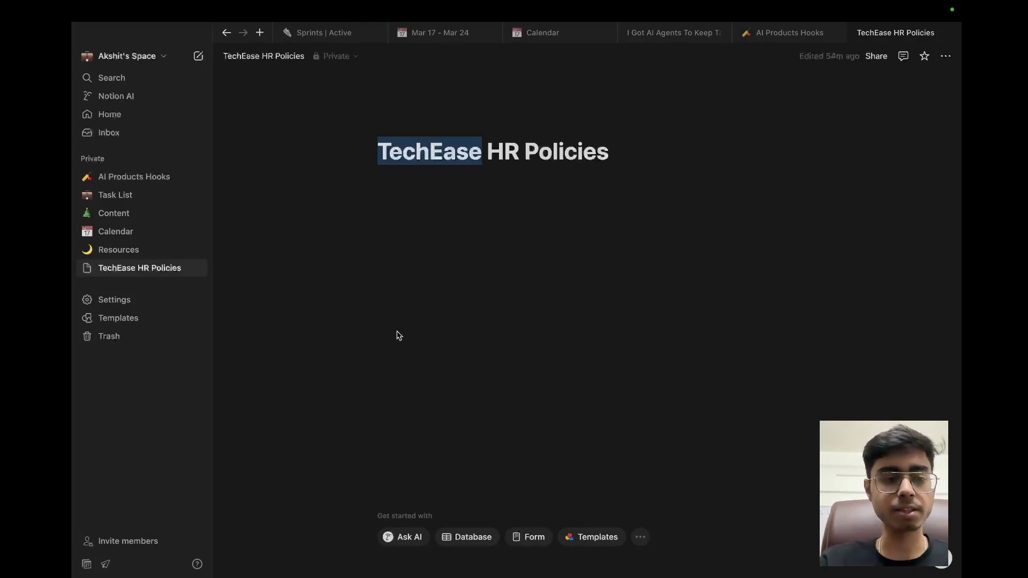
{"action": "left_click", "coordinate": [946, 57]}
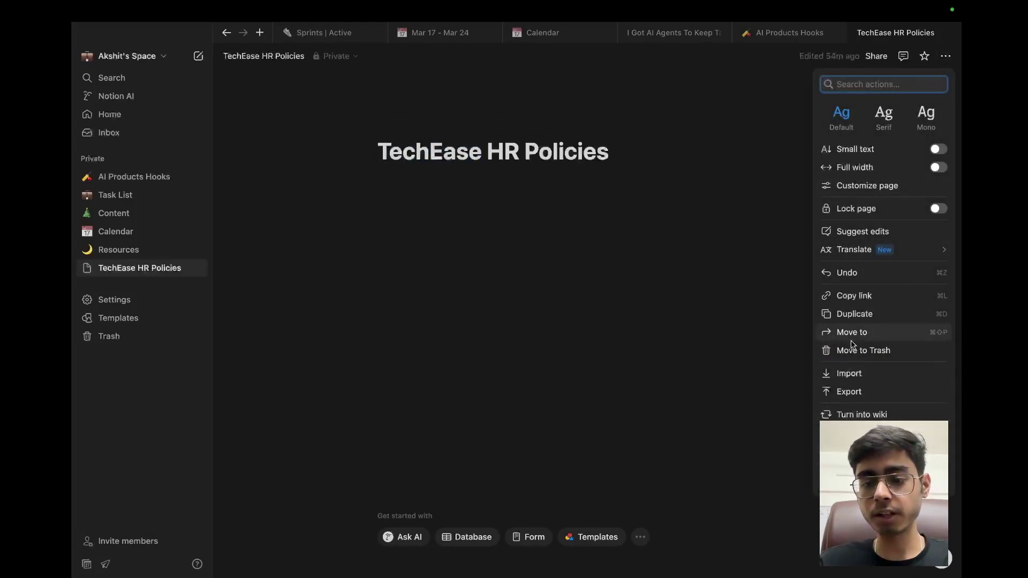
Step: Add the 'MCP Integration Test' connection through the page's Connections menu and confirm access
{"action": "key", "text": "Escape"}
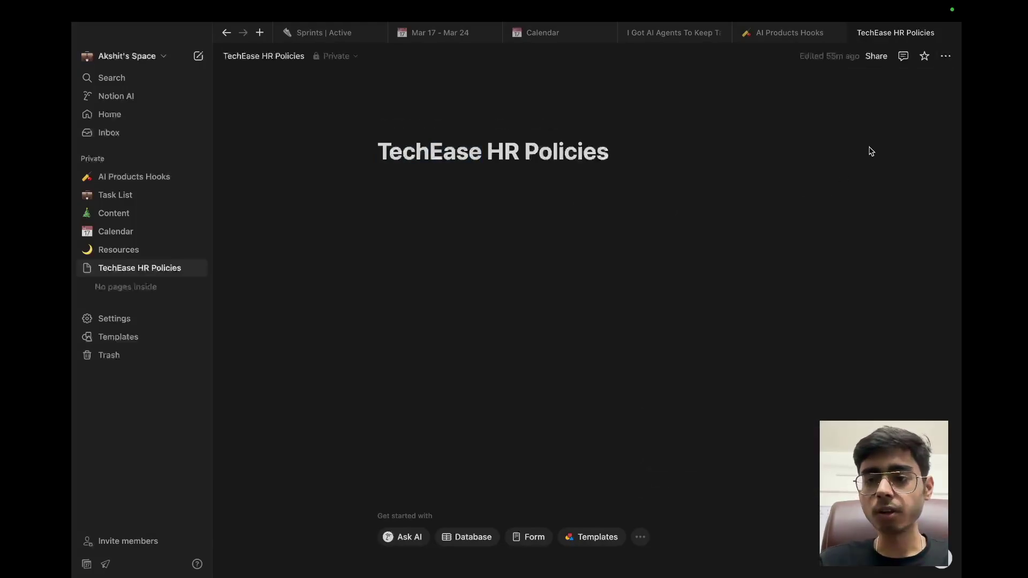
{"action": "left_click", "coordinate": [946, 56]}
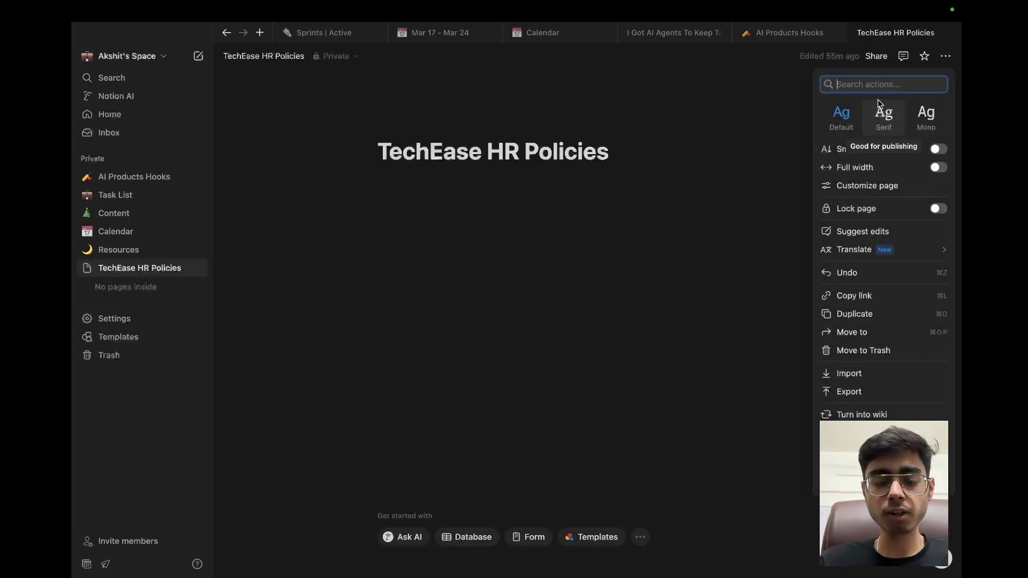
{"action": "type", "text": "conn"}
{"action": "mouse_move", "coordinate": [900, 114]}
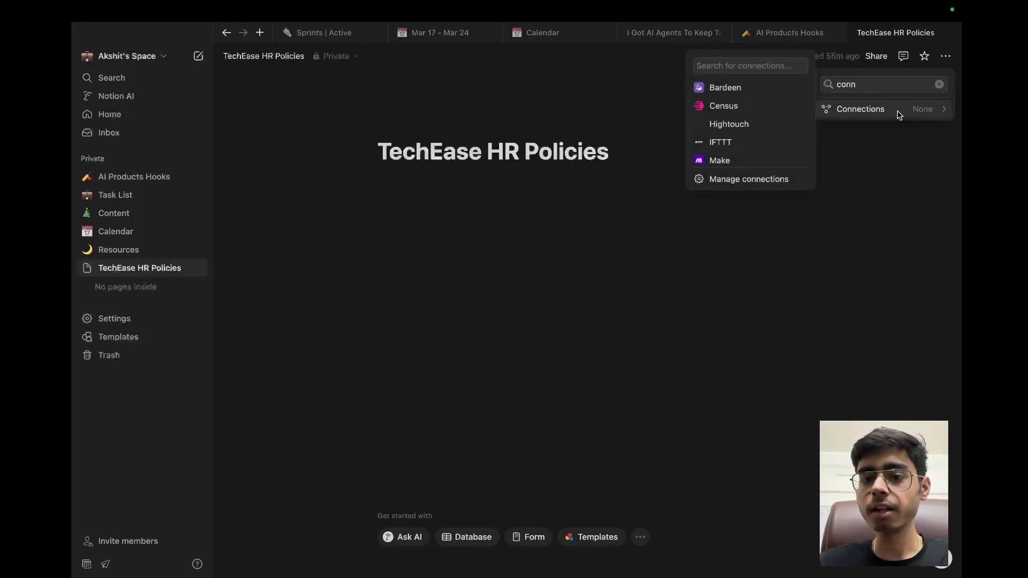
{"action": "left_click", "coordinate": [755, 66]}
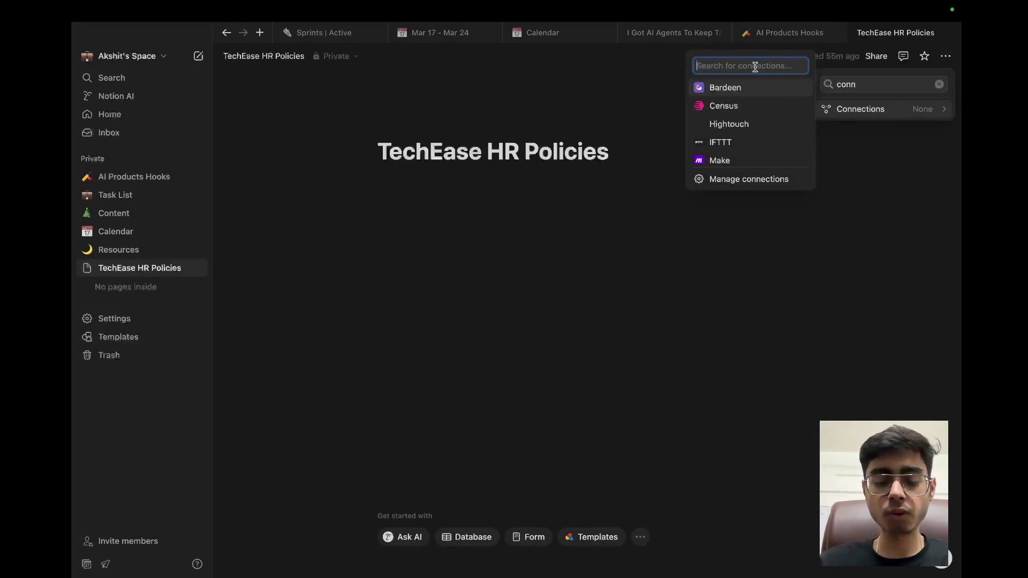
{"action": "type", "text": "MCP"}
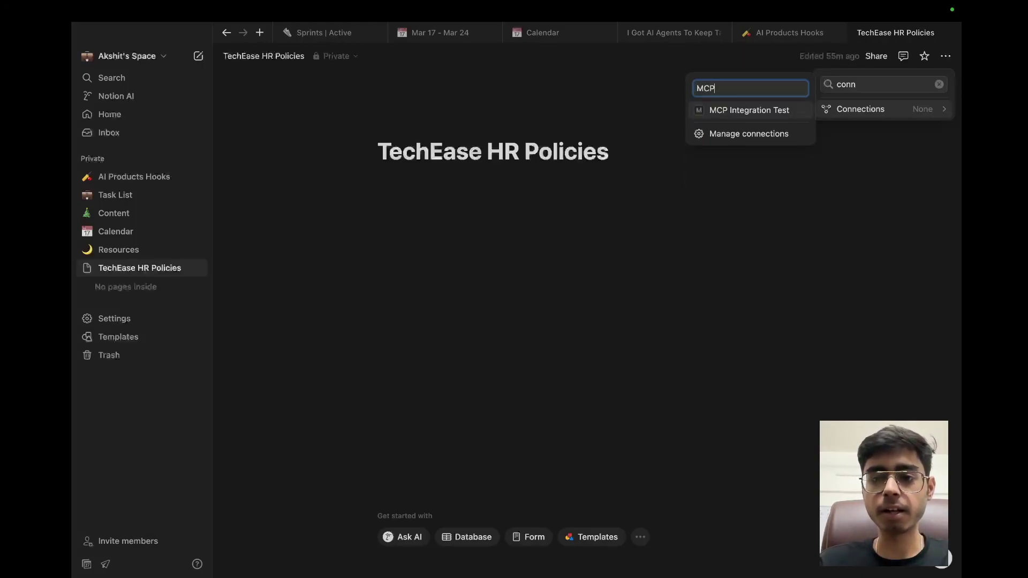
{"action": "left_click", "coordinate": [751, 111]}
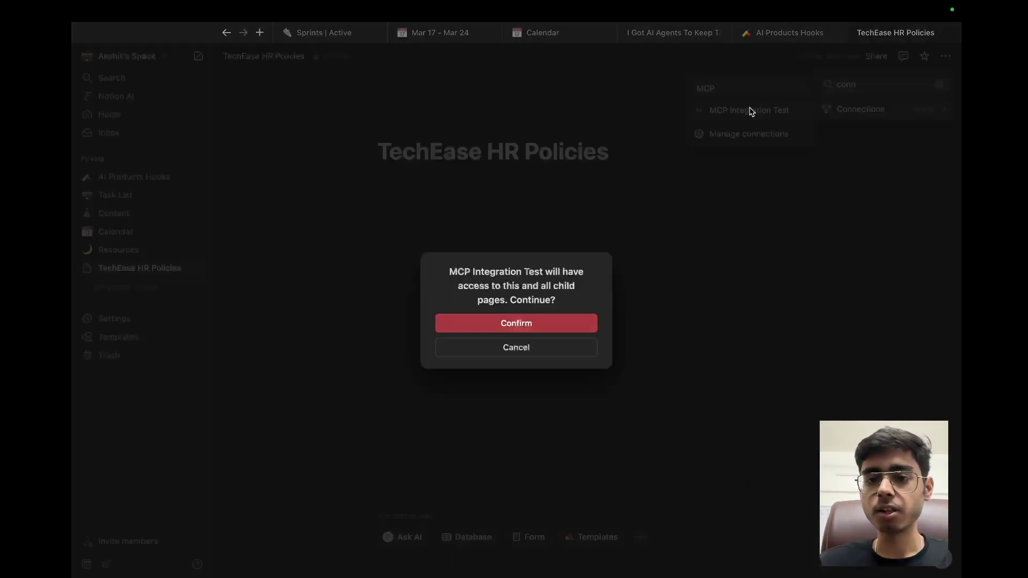
{"action": "left_click", "coordinate": [539, 324]}
{"action": "left_click", "coordinate": [642, 301]}
Step: Tile Claude and Notion side by side in one space, giving the Claude chat more width
{"action": "key", "text": "ctrl+Up"}
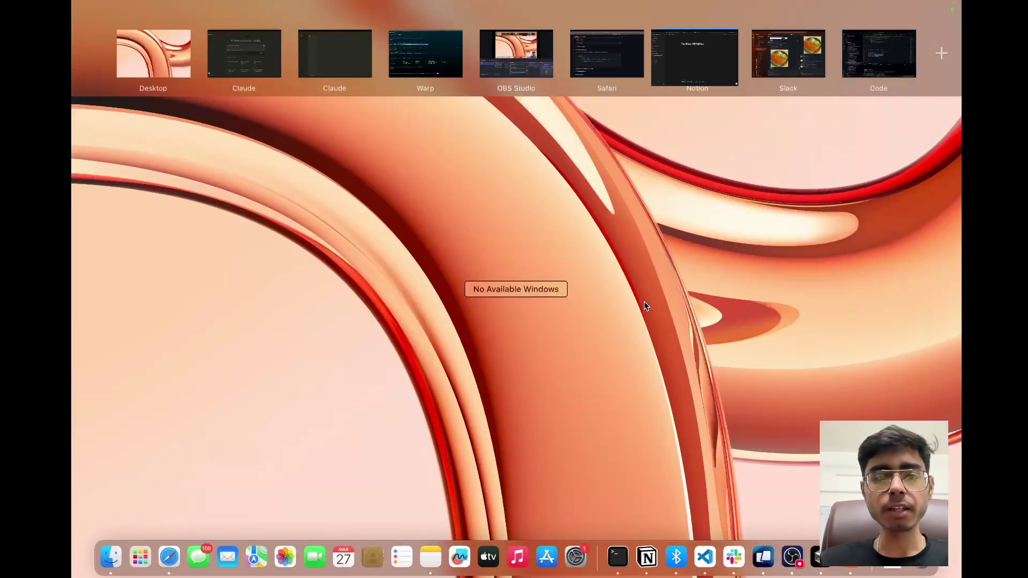
{"action": "left_click_drag", "start_coordinate": [694, 56], "coordinate": [370, 63]}
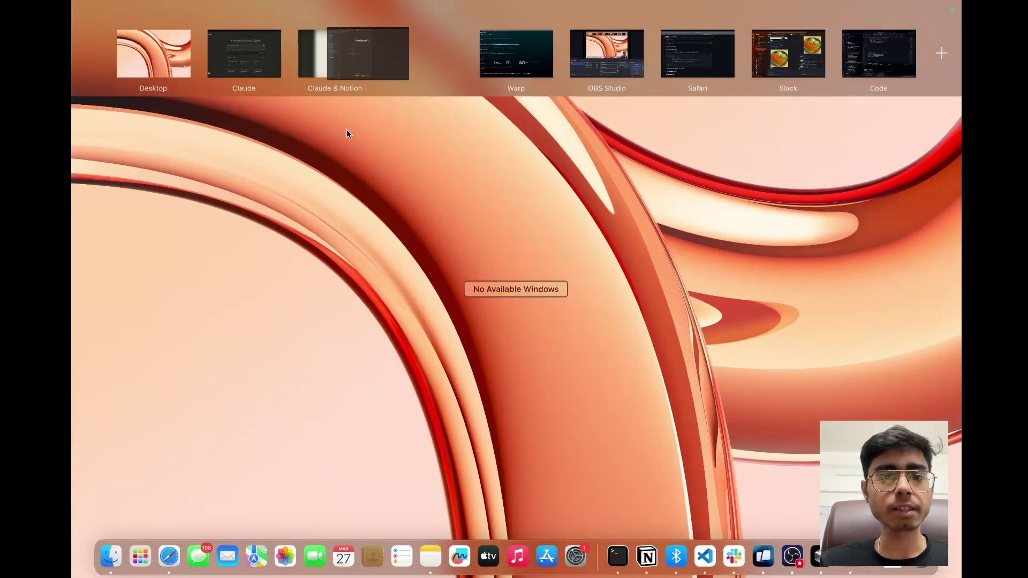
{"action": "left_click", "coordinate": [356, 59]}
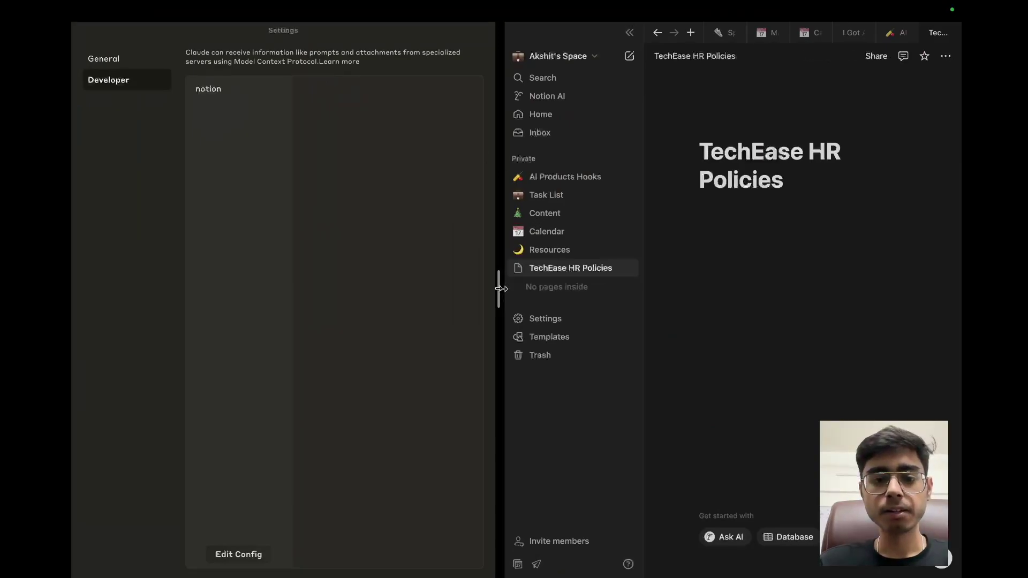
{"action": "left_click_drag", "start_coordinate": [500, 288], "coordinate": [525, 288]}
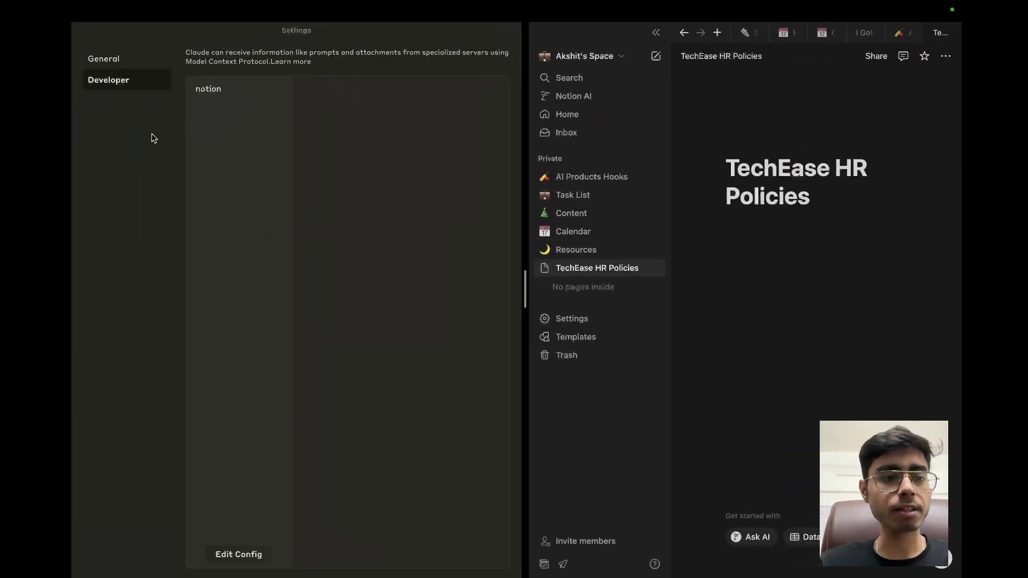
{"action": "mouse_move", "coordinate": [78, 6]}
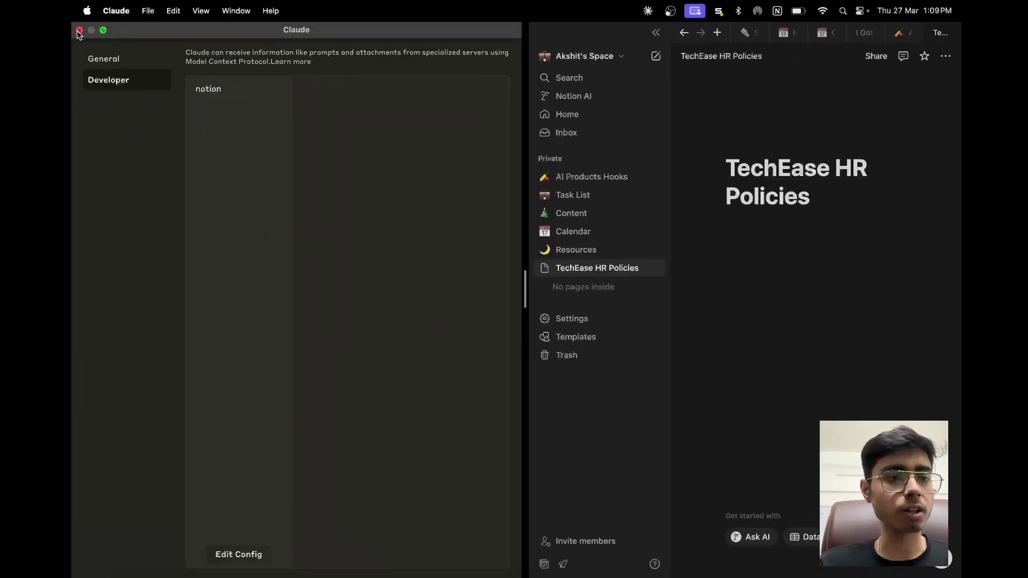
{"action": "left_click", "coordinate": [79, 31]}
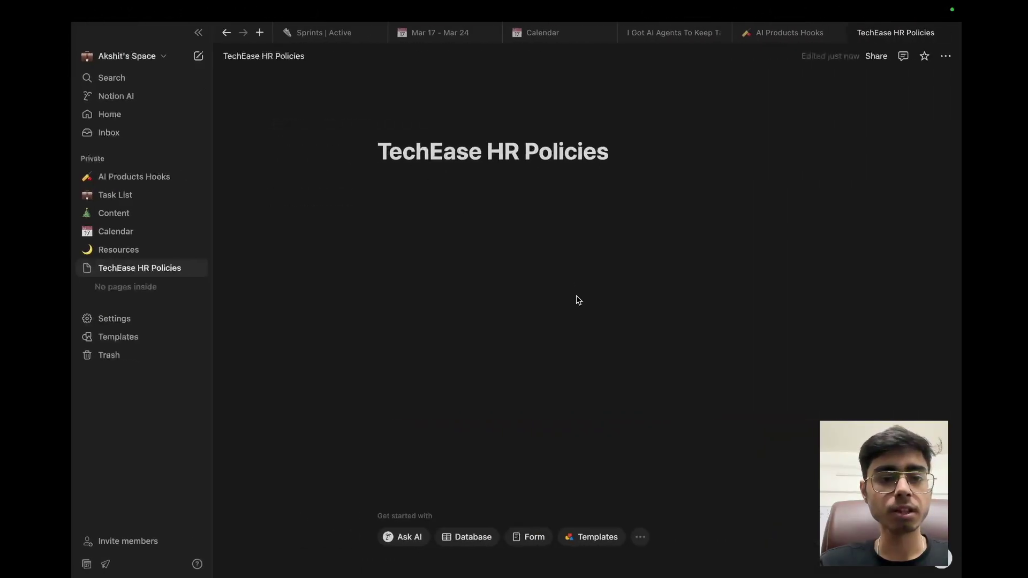
{"action": "key", "text": "ctrl+Up"}
{"action": "left_click_drag", "start_coordinate": [378, 92], "coordinate": [300, 69]}
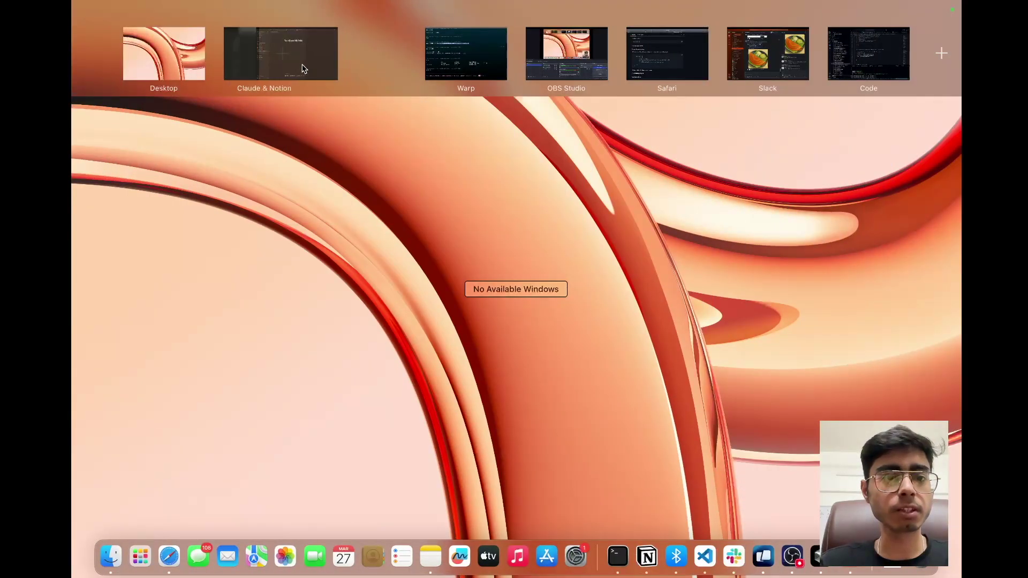
{"action": "left_click", "coordinate": [309, 65]}
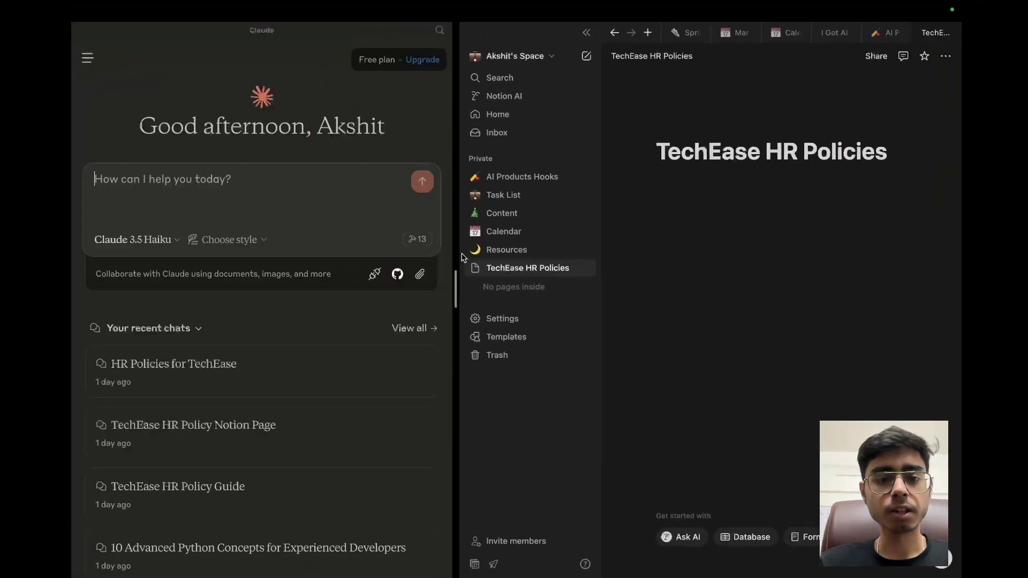
{"action": "left_click_drag", "start_coordinate": [457, 293], "coordinate": [490, 292]}
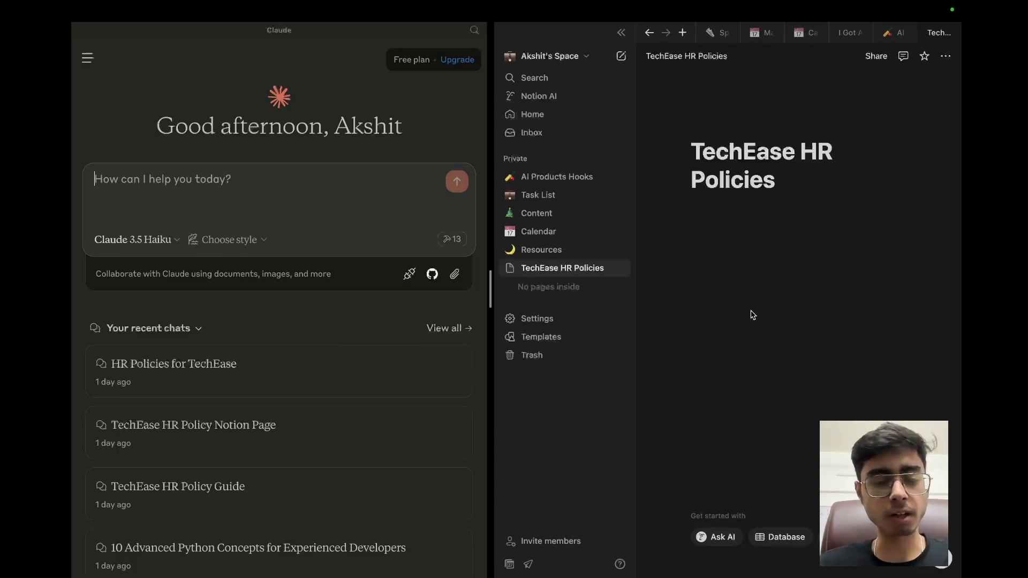
Step: Launch Apple Notes via Spotlight to show the HR policy note
{"action": "key", "text": "super+space"}
{"action": "type", "text": "notion"}
{"action": "key", "text": "Return"}
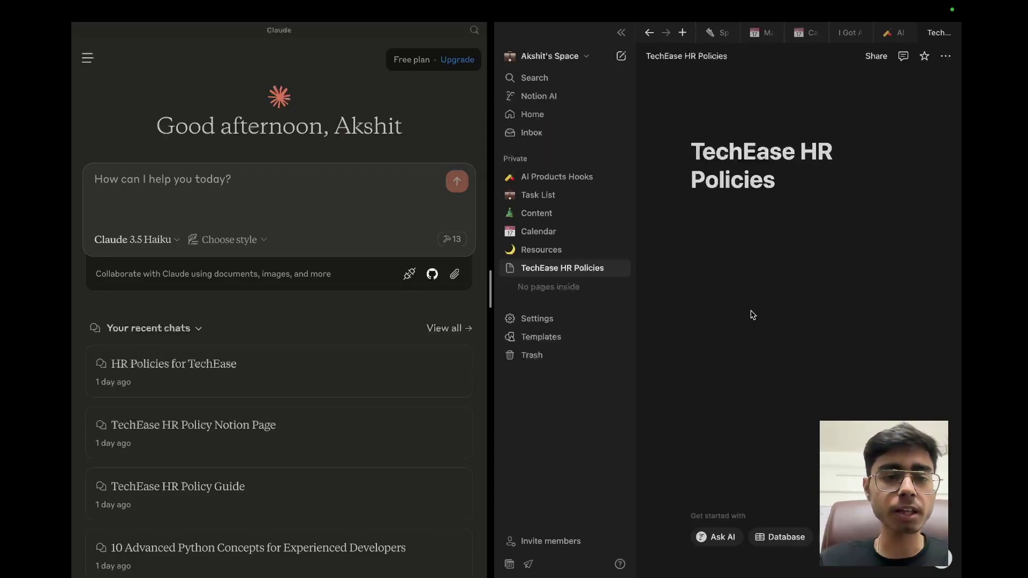
{"action": "key", "text": "super+space"}
{"action": "type", "text": "notes"}
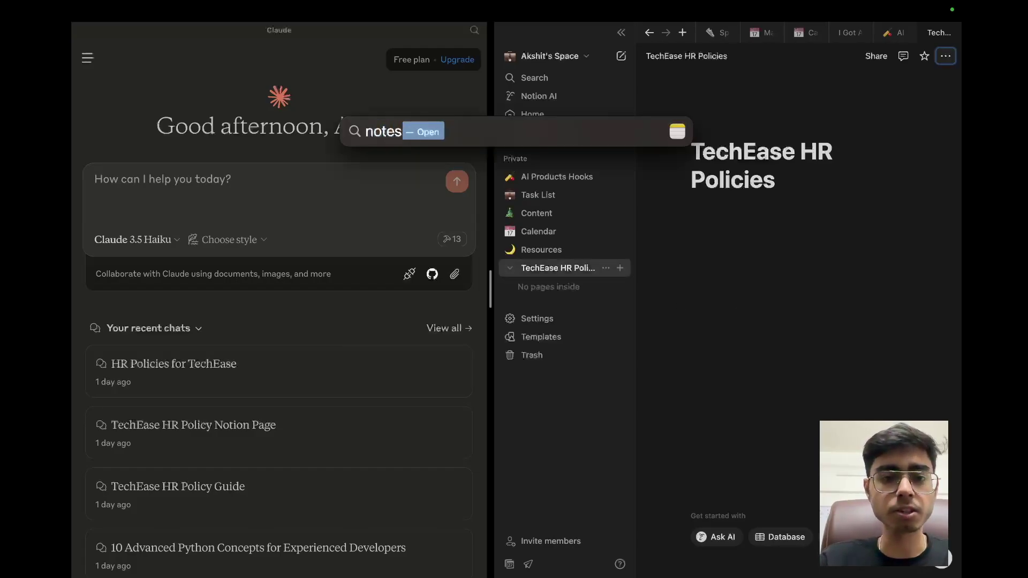
{"action": "key", "text": "Return"}
Step: Copy the entire TechEase HR Policies note and switch back to the Claude and Notion space
{"action": "scroll", "coordinate": [523, 297], "scroll_direction": "up", "scroll_amount": 10}
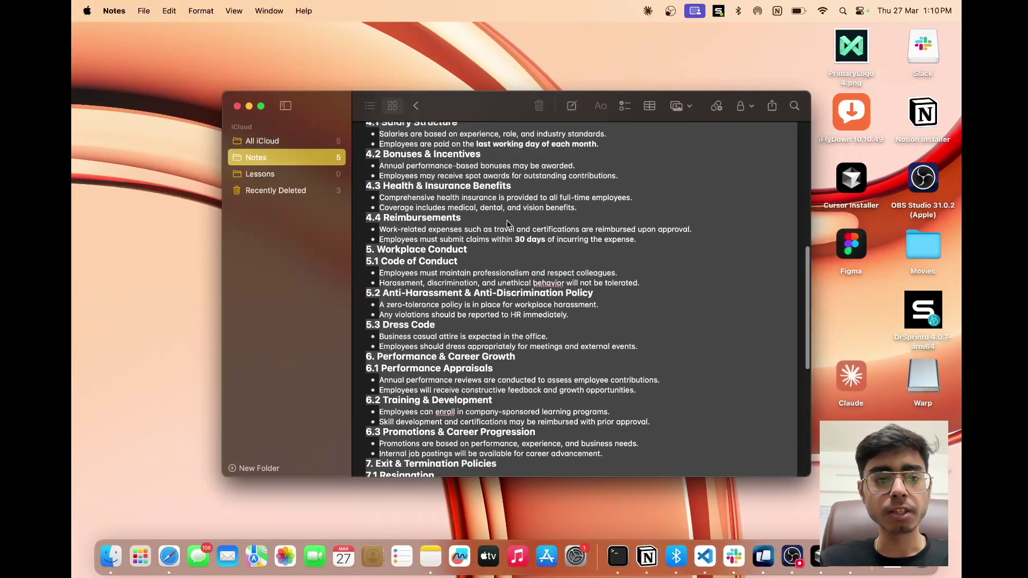
{"action": "scroll", "coordinate": [523, 297], "scroll_direction": "down", "scroll_amount": 10}
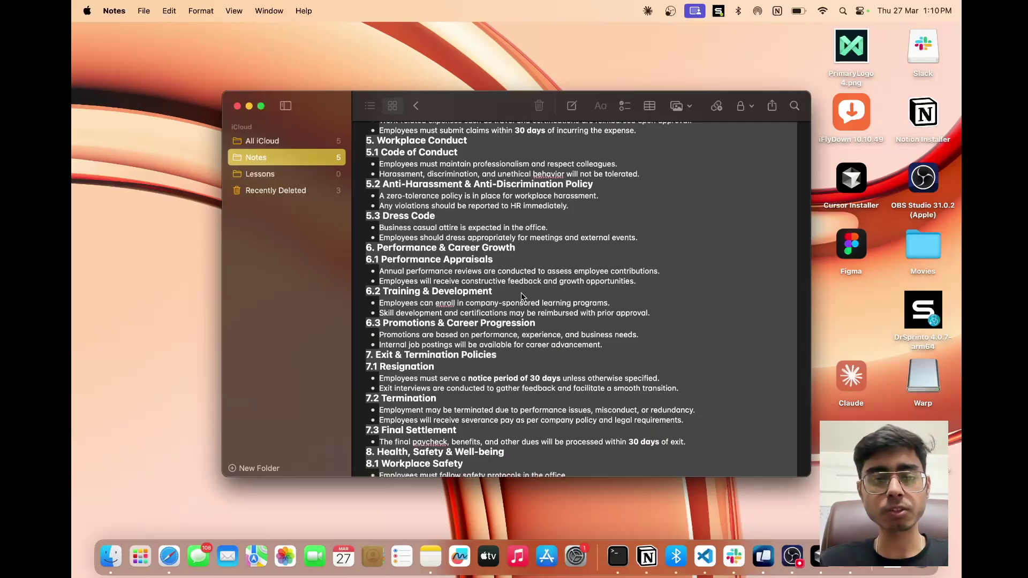
{"action": "scroll", "coordinate": [522, 296], "scroll_direction": "down", "scroll_amount": 7}
{"action": "left_click", "coordinate": [472, 252]}
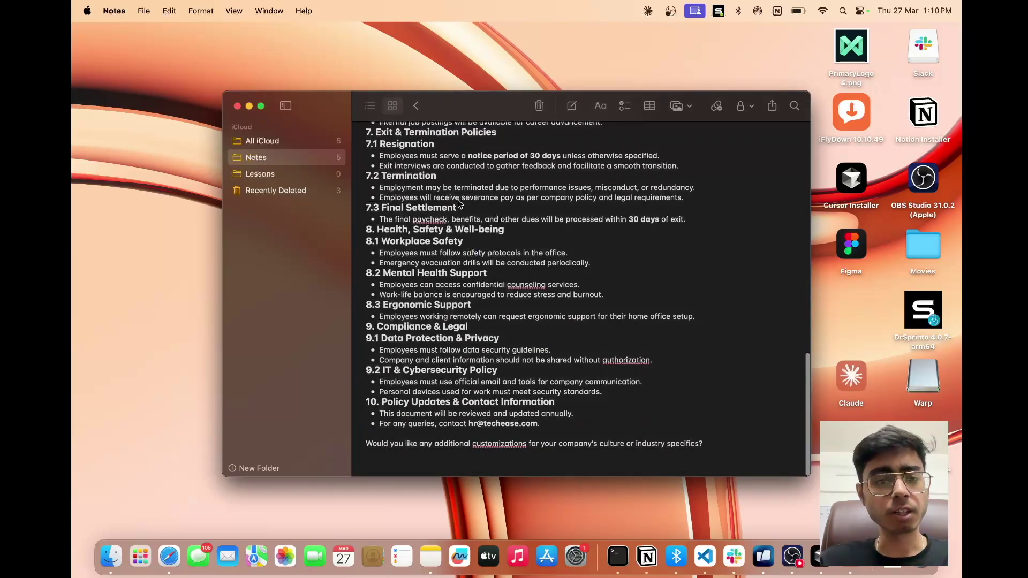
{"action": "scroll", "coordinate": [466, 206], "scroll_direction": "up", "scroll_amount": 4}
{"action": "scroll", "coordinate": [505, 193], "scroll_direction": "up", "scroll_amount": 2}
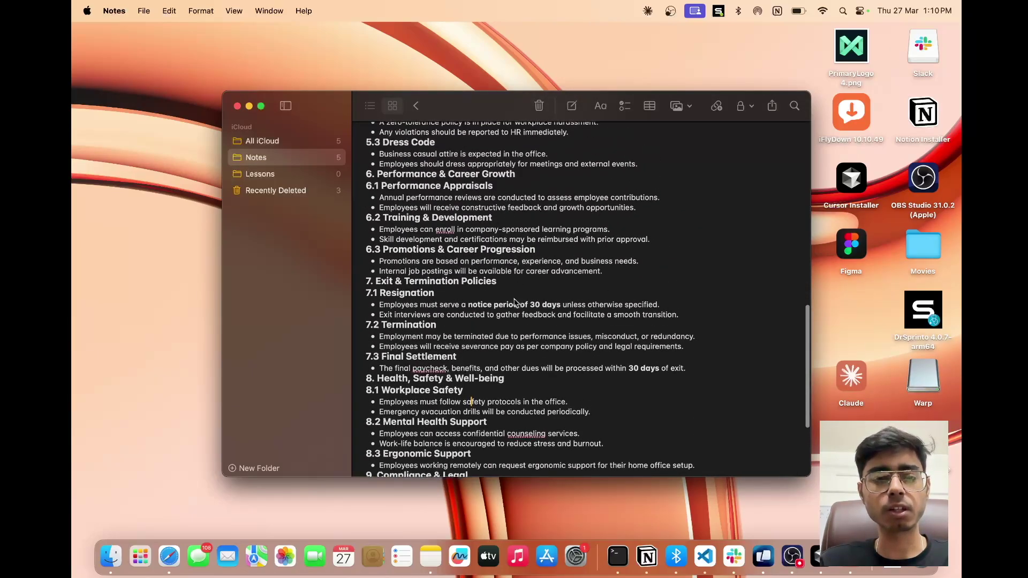
{"action": "scroll", "coordinate": [475, 250], "scroll_direction": "up", "scroll_amount": 10}
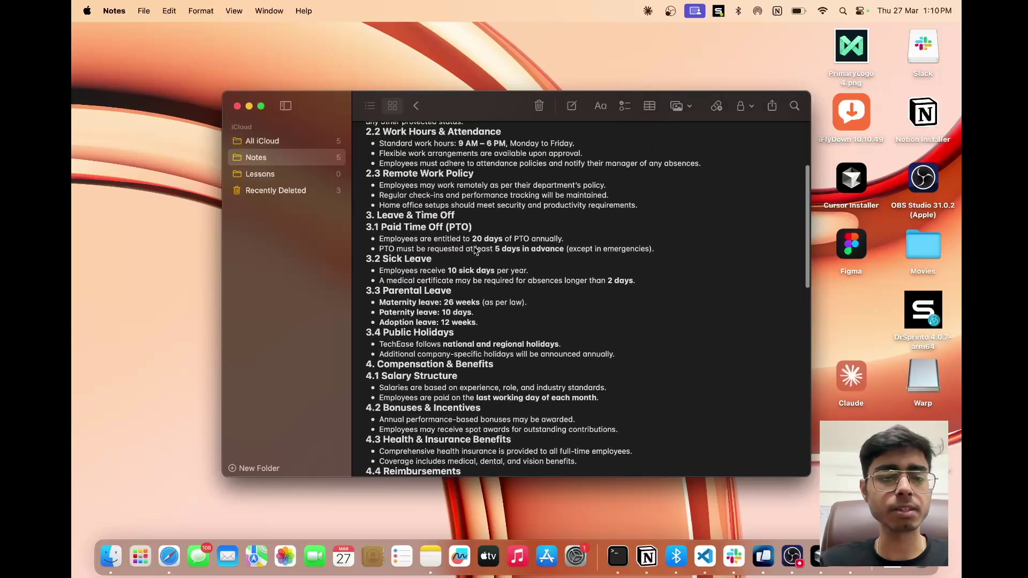
{"action": "scroll", "coordinate": [598, 291], "scroll_direction": "up", "scroll_amount": 3}
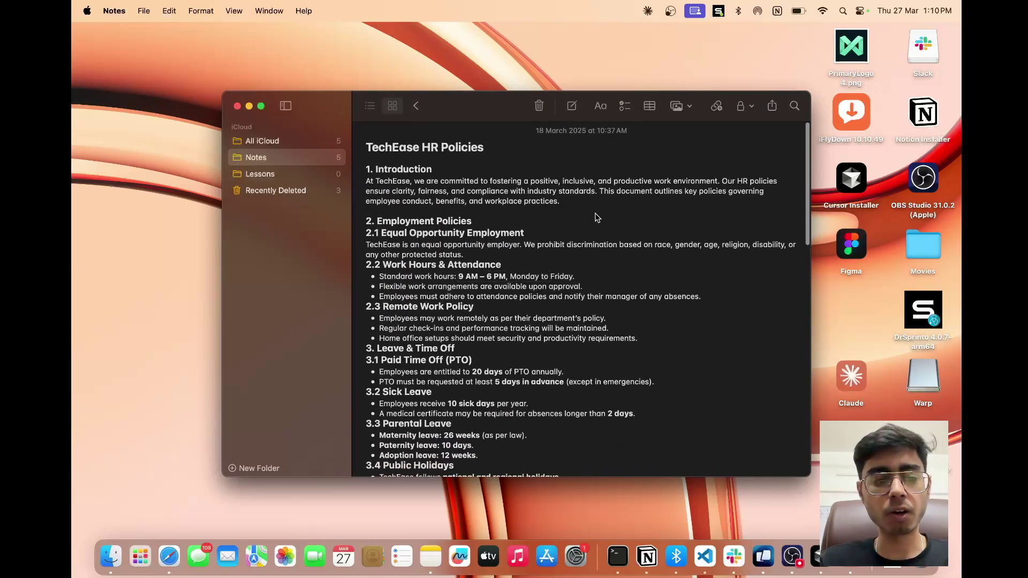
{"action": "key", "text": "super+a"}
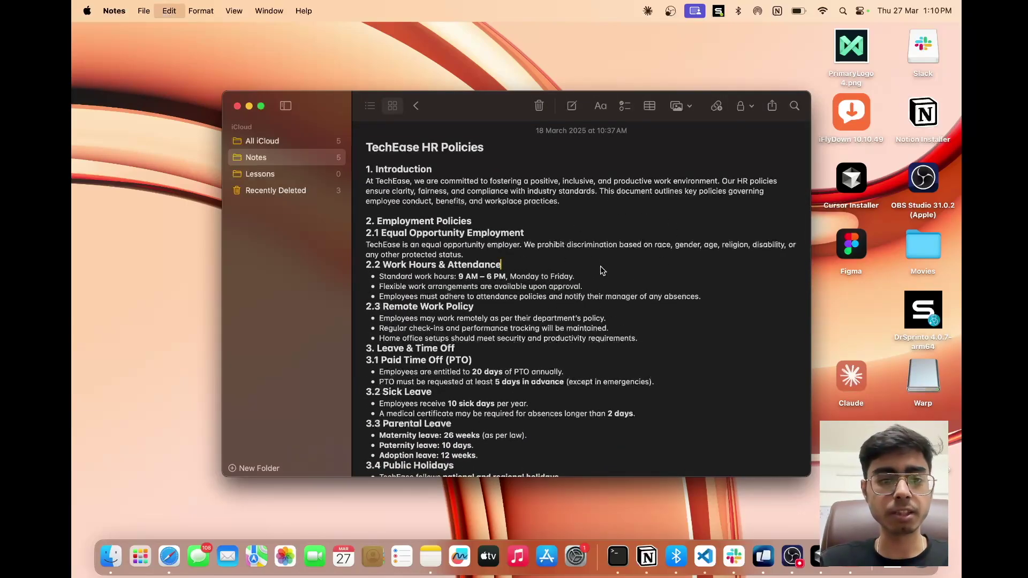
{"action": "key", "text": "super+c"}
{"action": "key", "text": "ctrl+Right"}
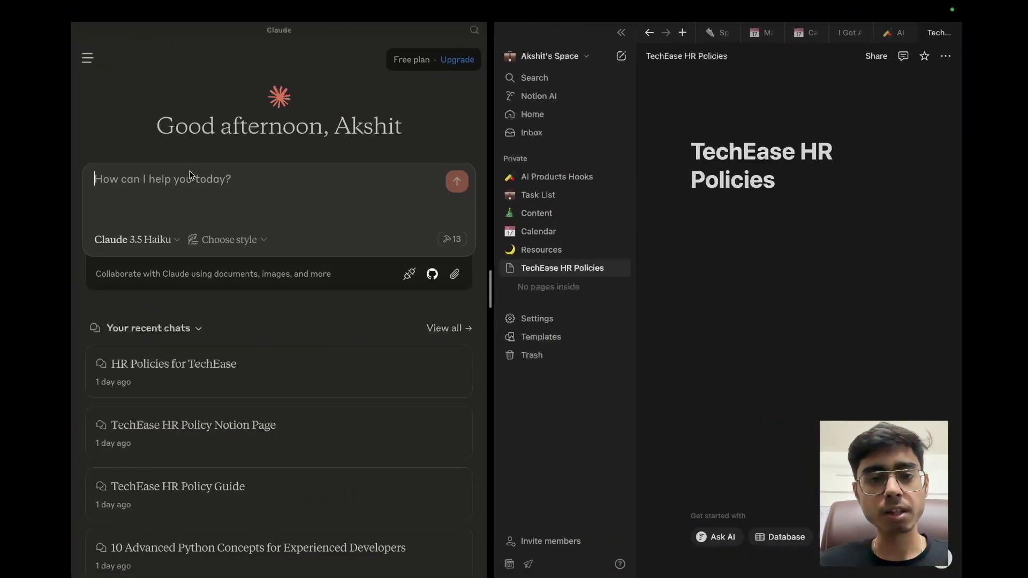
Step: Paste the HR policy writing prompt into Claude's message box
{"action": "key", "text": "super+v"}
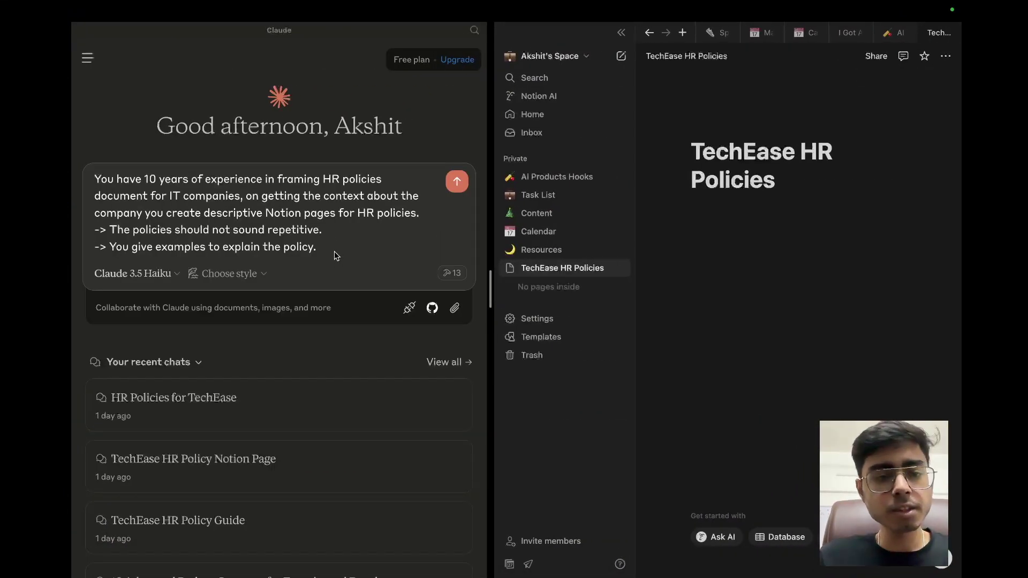
{"action": "left_click_drag", "start_coordinate": [334, 251], "coordinate": [158, 166]}
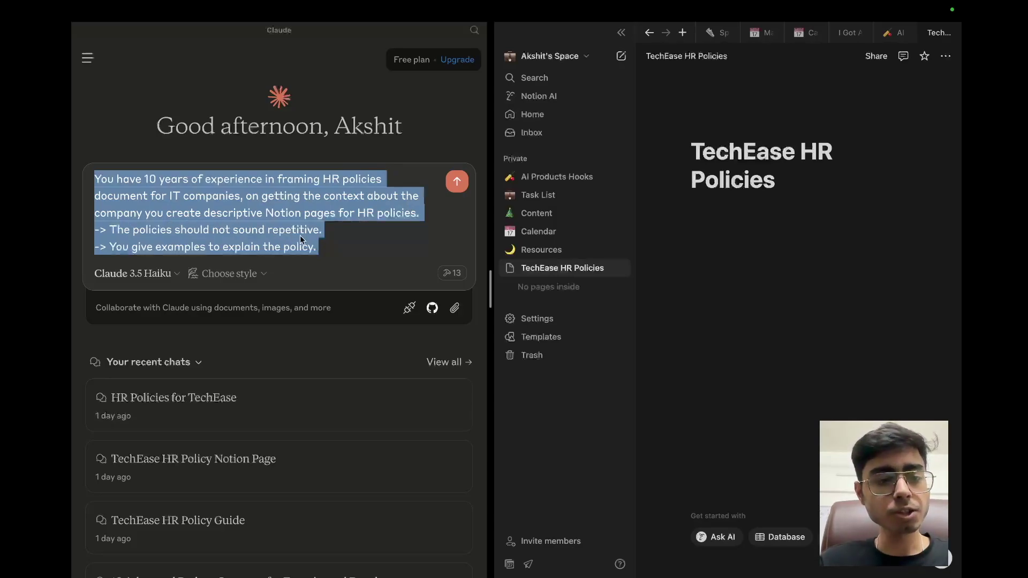
{"action": "left_click", "coordinate": [323, 252]}
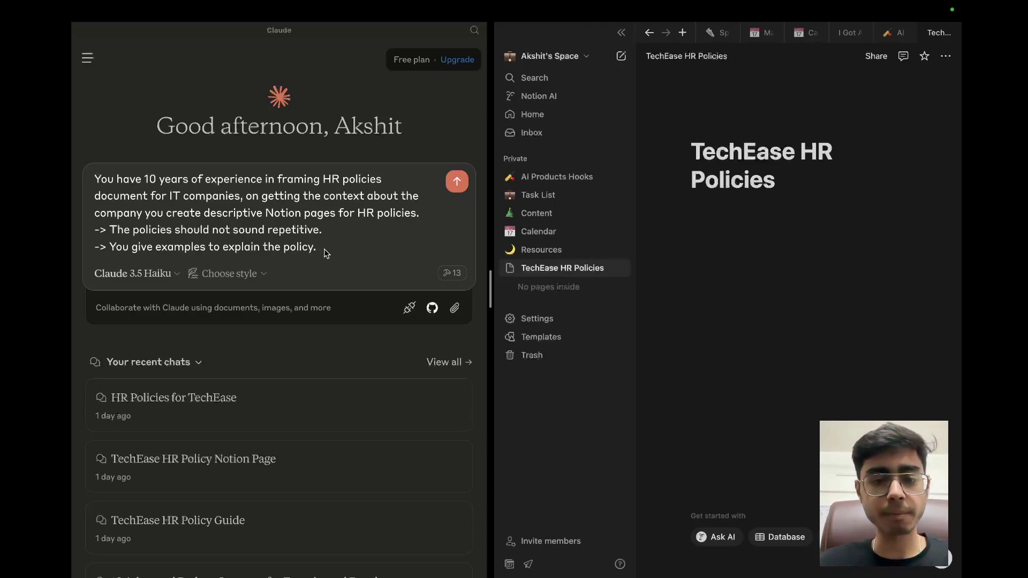
Step: Add a 'Context of the company -' line, attach the copied HR note, and send the prompt
{"action": "key", "text": "shift+Return"}
{"action": "key", "text": "shift+Return"}
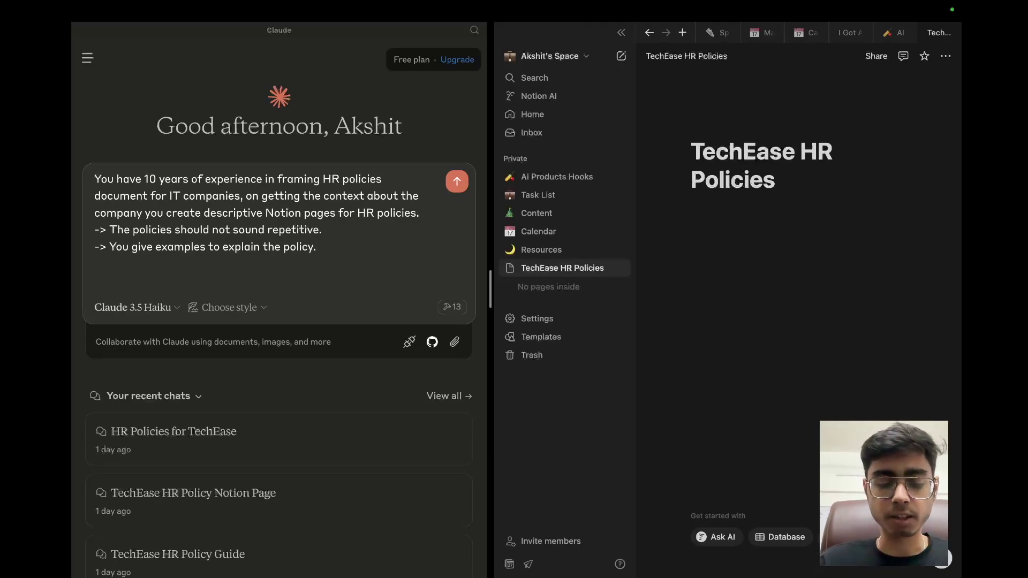
{"action": "type", "text": "Context of the co"}
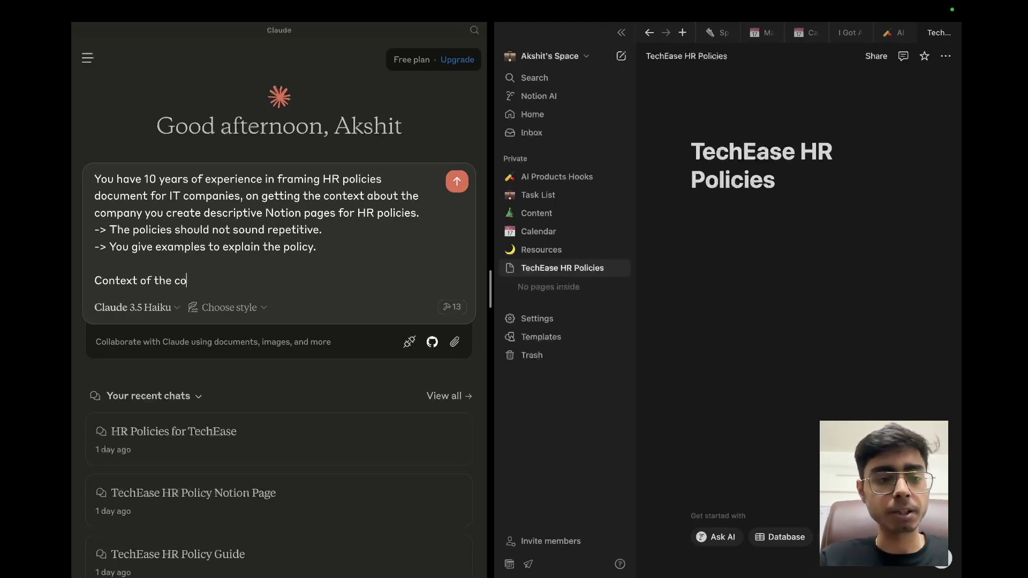
{"action": "type", "text": "mpany -"}
{"action": "key", "text": "shift+Return"}
{"action": "key", "text": "shift+Return"}
{"action": "key", "text": "super+v"}
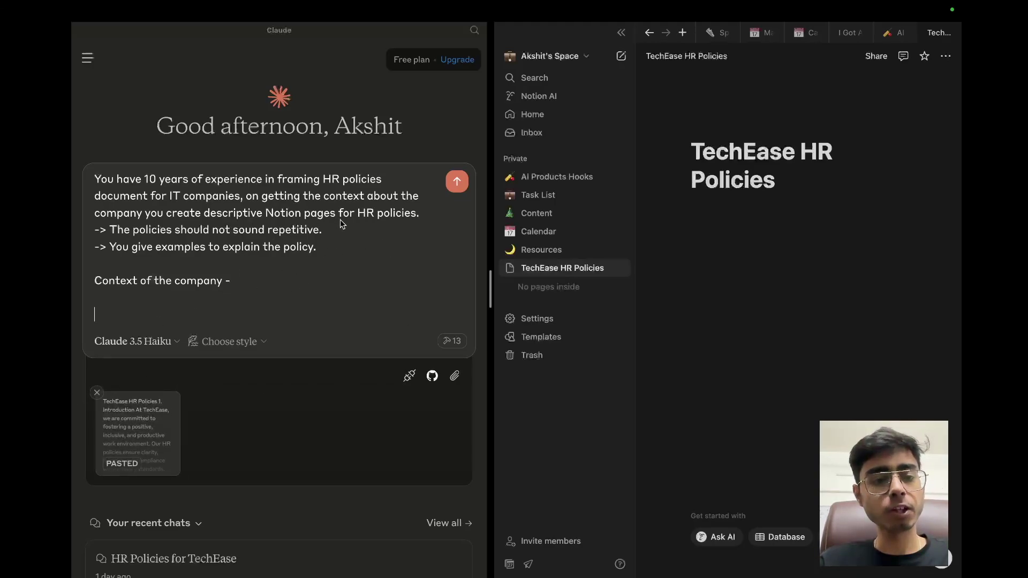
{"action": "left_click", "coordinate": [458, 181]}
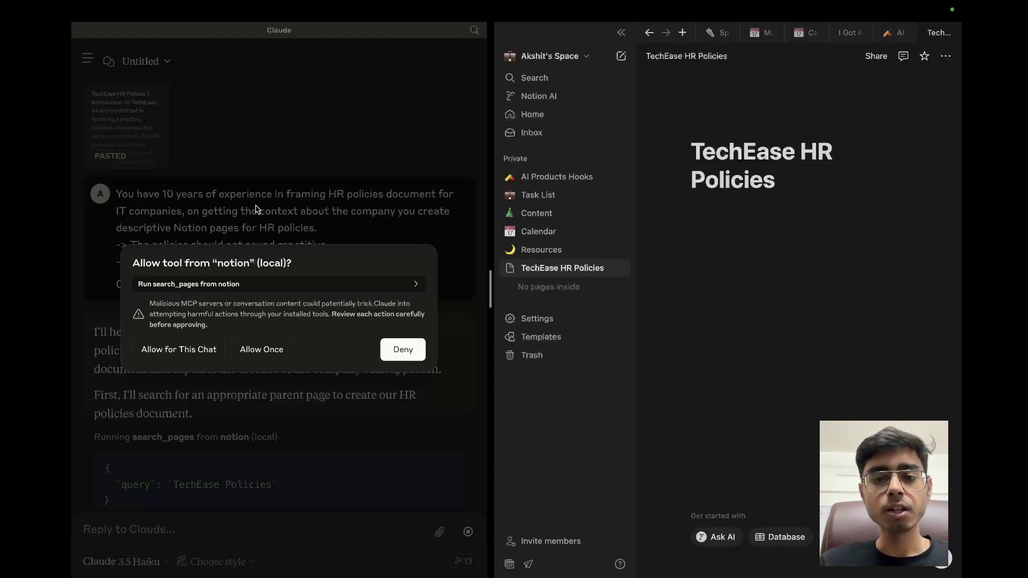
Step: Permit Notion's search_pages for the whole chat, review the search result, and allow the Notion tool
{"action": "left_click", "coordinate": [169, 355]}
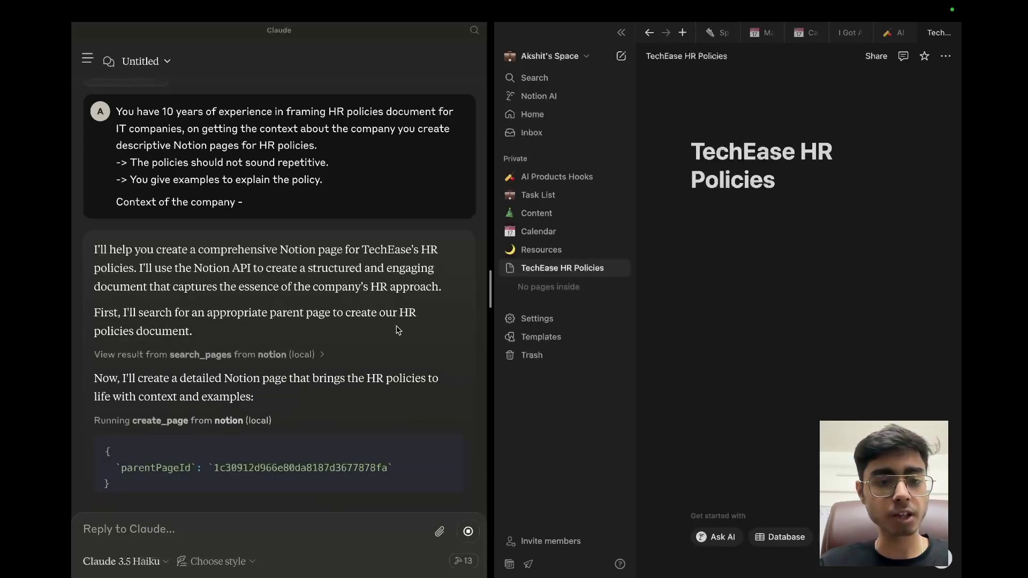
{"action": "left_click", "coordinate": [289, 354]}
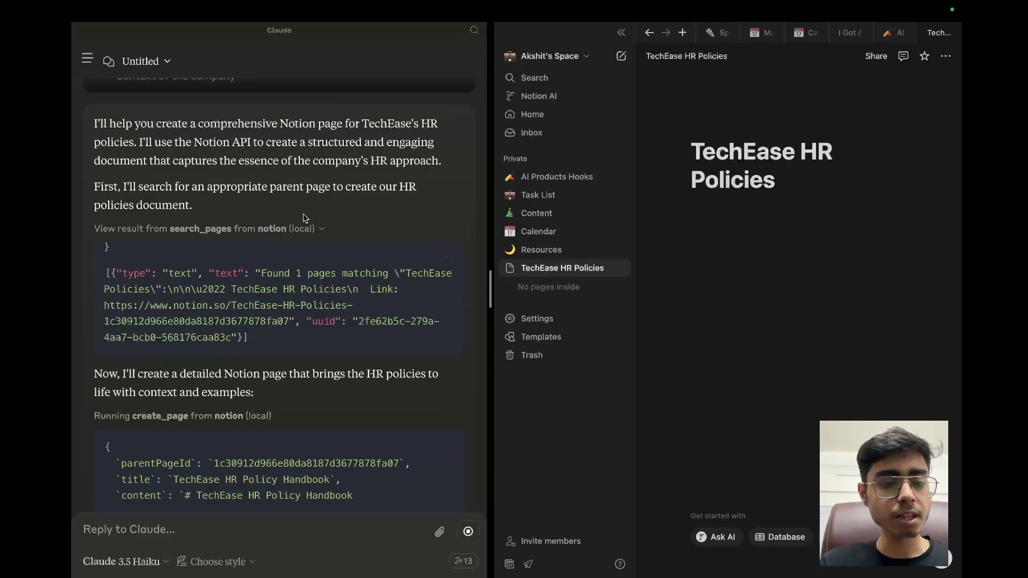
{"action": "scroll", "coordinate": [300, 241], "scroll_direction": "down", "scroll_amount": 4}
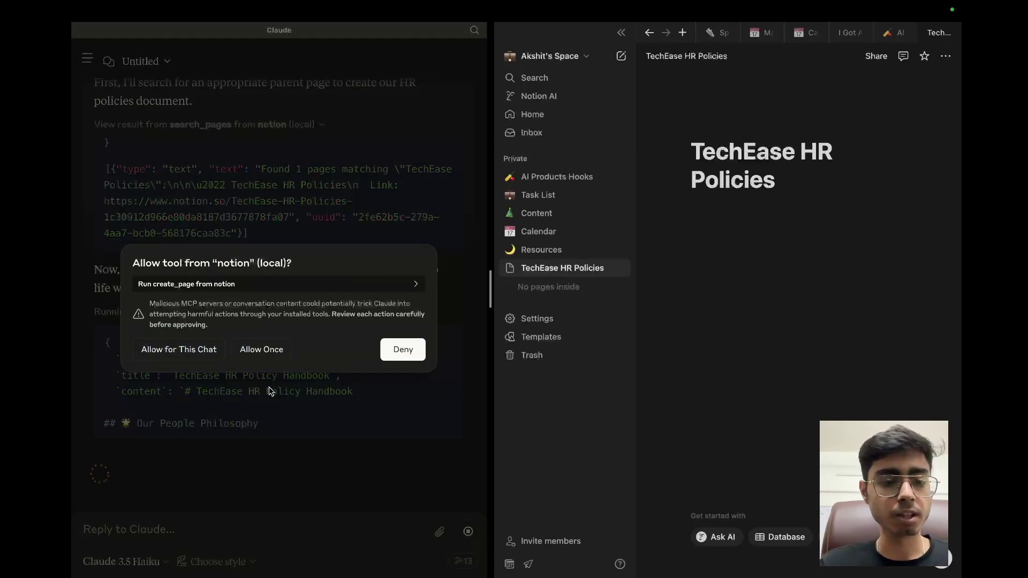
{"action": "left_click", "coordinate": [265, 348]}
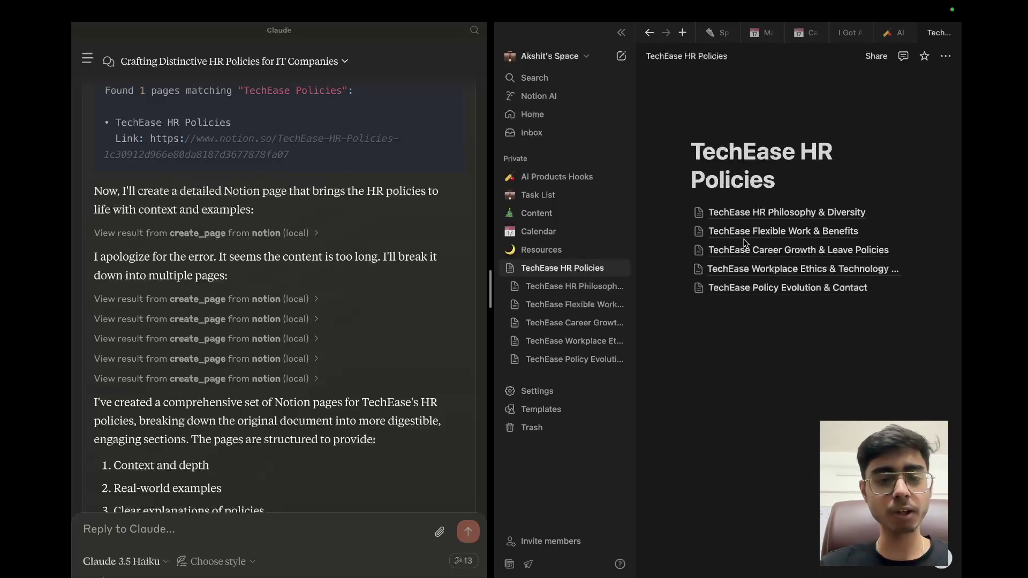
Step: After Claude finishes creating the subpages, open the TechEase HR Philosophy & Diversity subpage in Notion
{"action": "scroll", "coordinate": [346, 379], "scroll_direction": "down", "scroll_amount": 5}
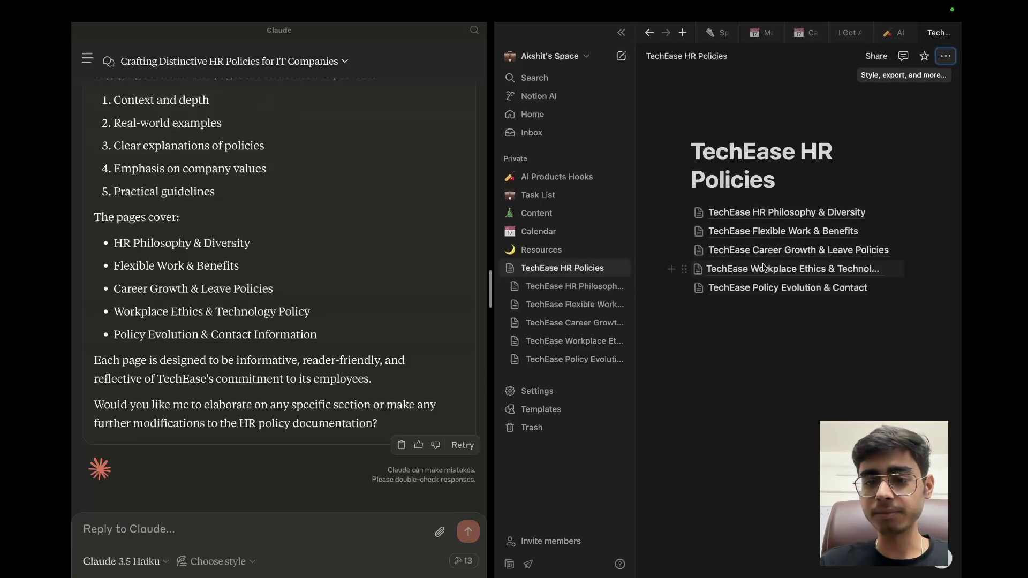
{"action": "mouse_move", "coordinate": [762, 214]}
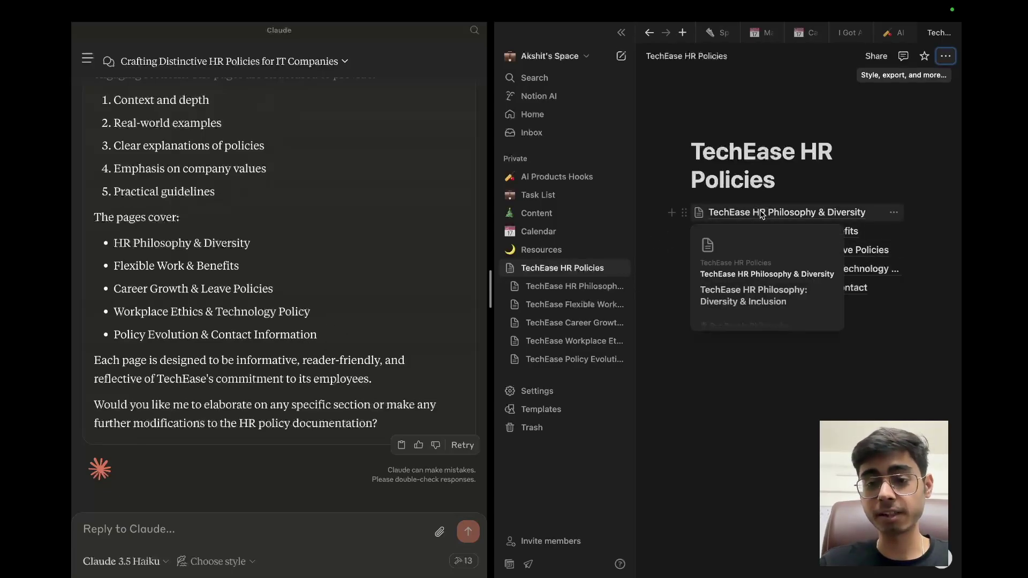
{"action": "left_click", "coordinate": [762, 214]}
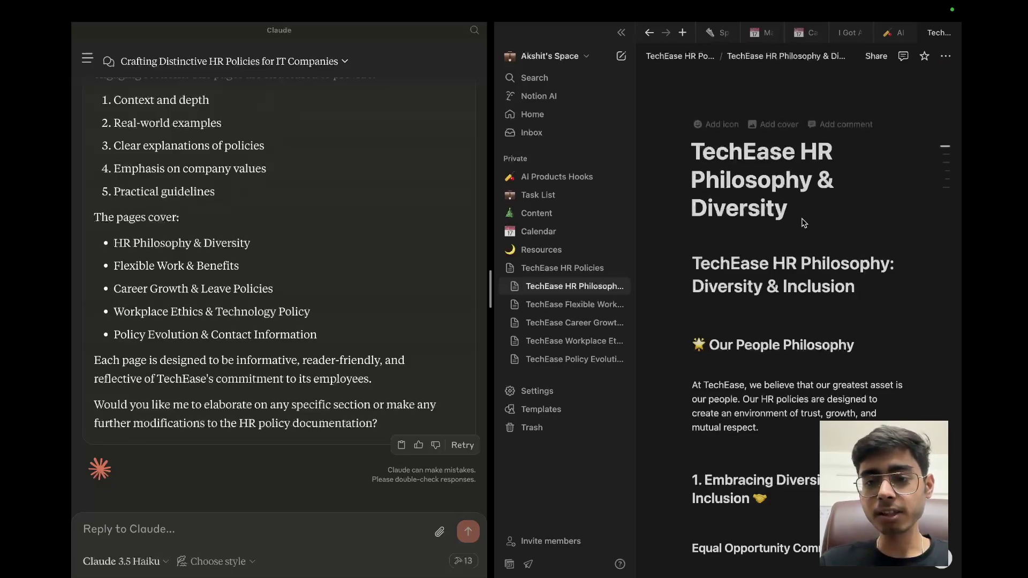
Step: Review the HR Philosophy & Diversity page's title, Diversity & Inclusion heading and sections, then go back to the parent
{"action": "left_click_drag", "start_coordinate": [792, 212], "coordinate": [676, 140]}
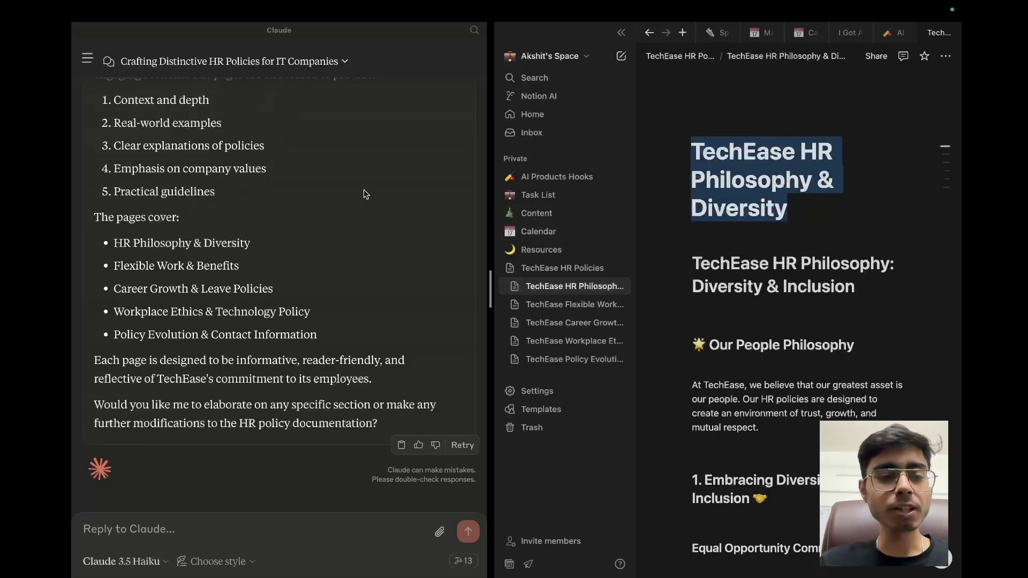
{"action": "left_click_drag", "start_coordinate": [864, 298], "coordinate": [644, 256]}
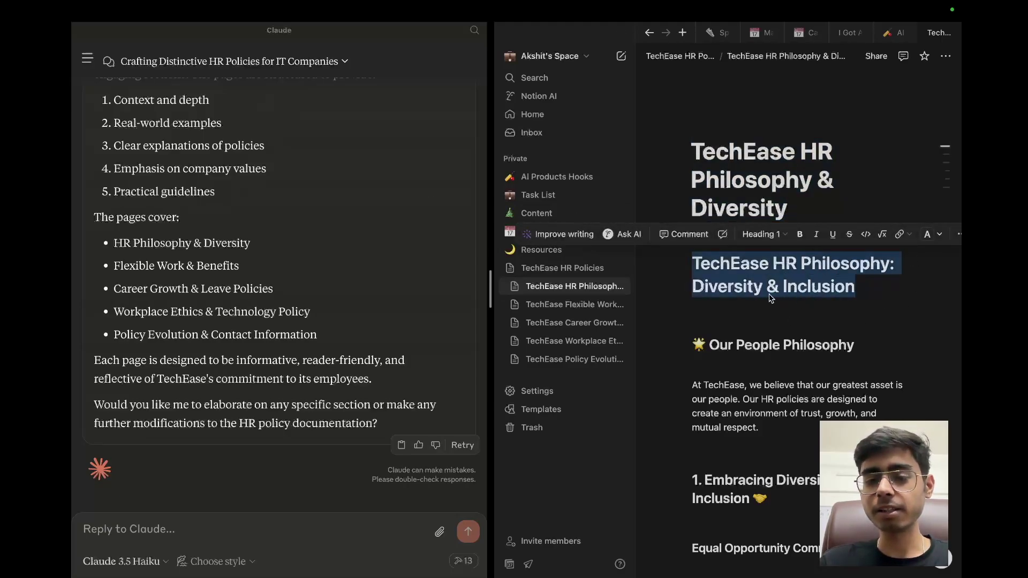
{"action": "scroll", "coordinate": [782, 363], "scroll_direction": "down", "scroll_amount": 2}
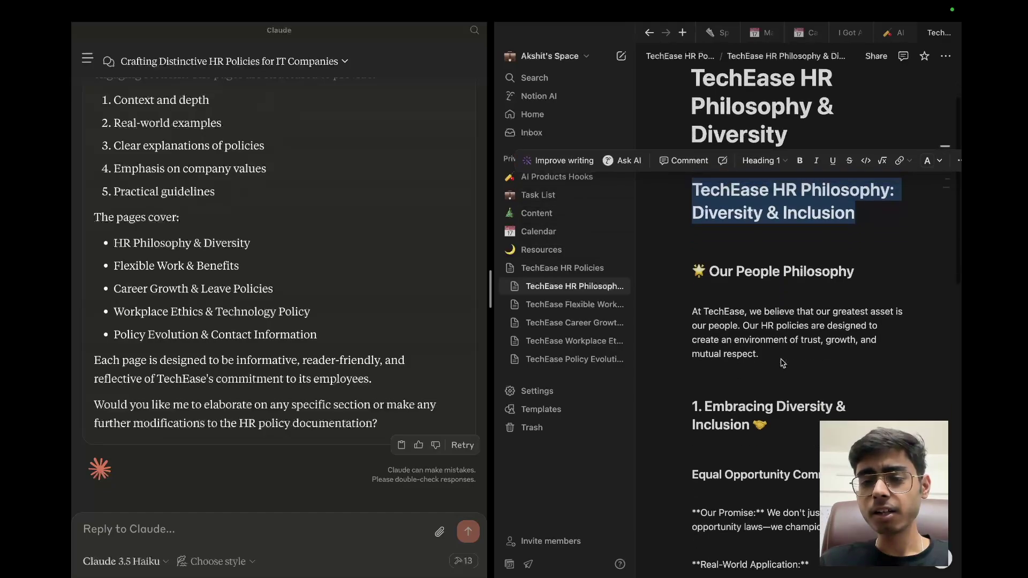
{"action": "scroll", "coordinate": [783, 363], "scroll_direction": "down", "scroll_amount": 2}
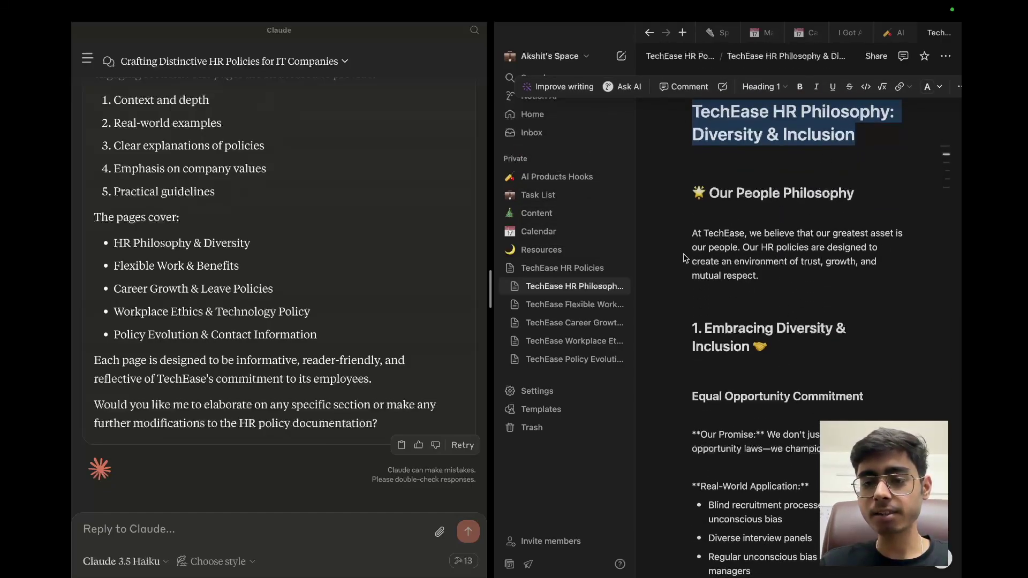
{"action": "scroll", "coordinate": [798, 345], "scroll_direction": "down", "scroll_amount": 5}
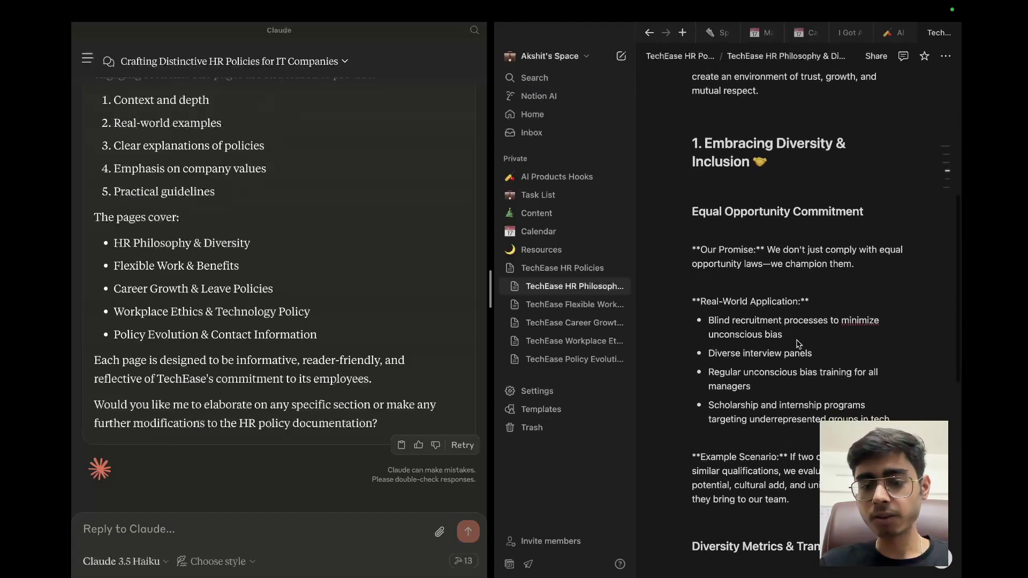
{"action": "scroll", "coordinate": [798, 345], "scroll_direction": "down", "scroll_amount": 2}
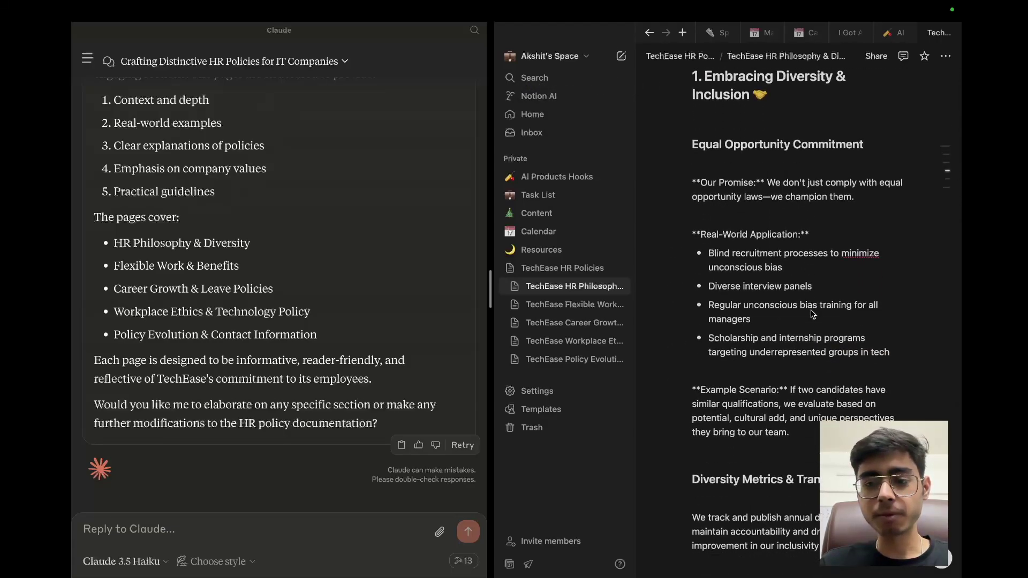
{"action": "scroll", "coordinate": [813, 321], "scroll_direction": "down", "scroll_amount": 3}
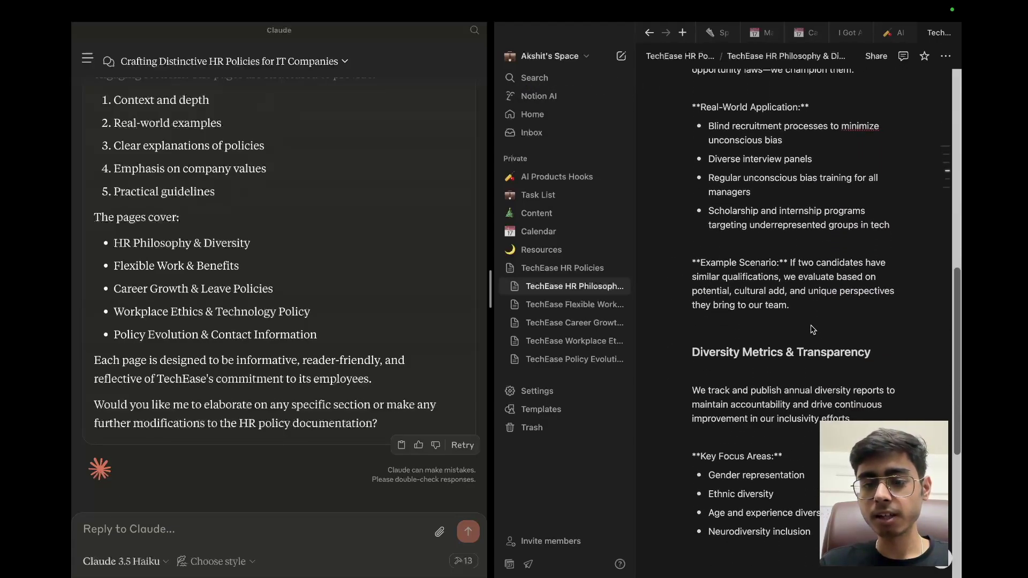
{"action": "scroll", "coordinate": [813, 329], "scroll_direction": "down", "scroll_amount": 1}
{"action": "left_click_drag", "start_coordinate": [802, 272], "coordinate": [685, 214]}
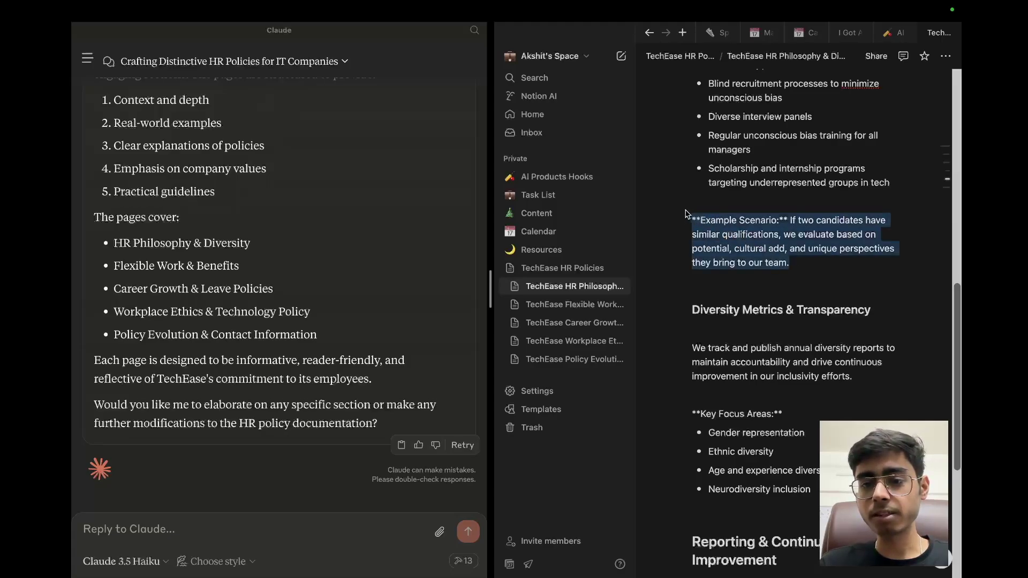
{"action": "scroll", "coordinate": [765, 273], "scroll_direction": "down", "scroll_amount": 5}
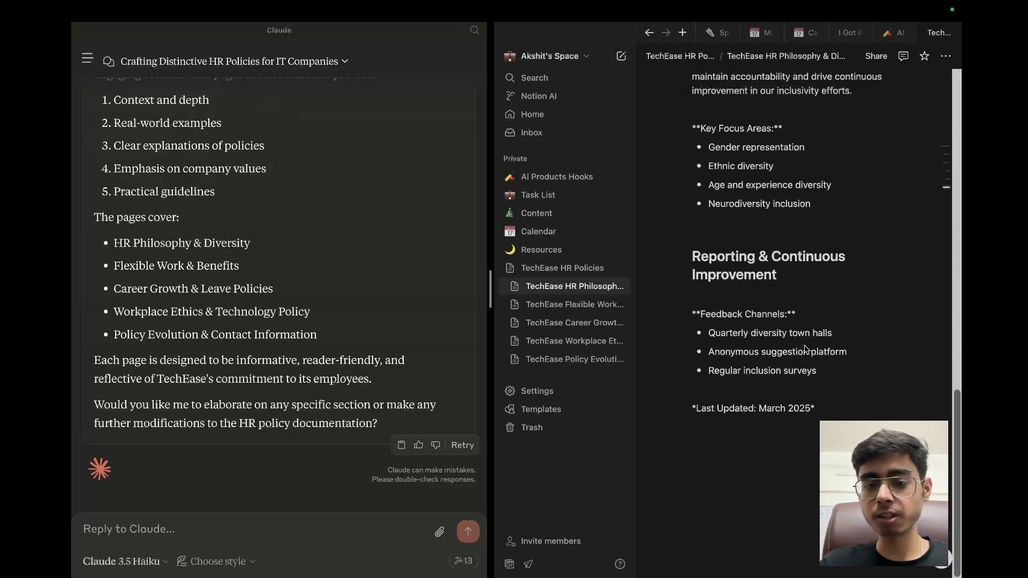
{"action": "scroll", "coordinate": [807, 349], "scroll_direction": "up", "scroll_amount": 15}
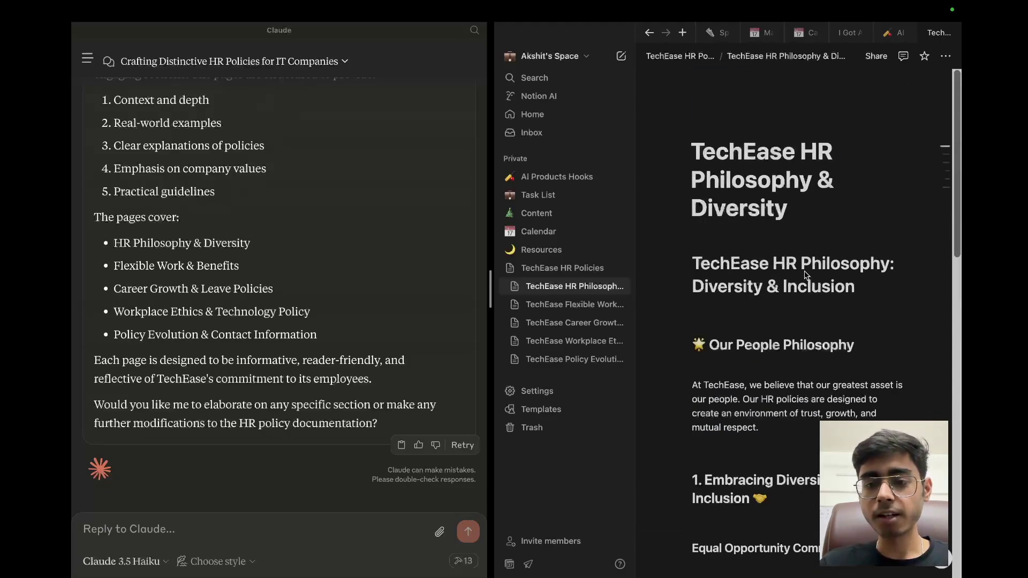
{"action": "left_click", "coordinate": [673, 62]}
Step: Read through the TechEase Policy Evolution & Contact subpage, then return to TechEase HR Policies
{"action": "left_click", "coordinate": [738, 286]}
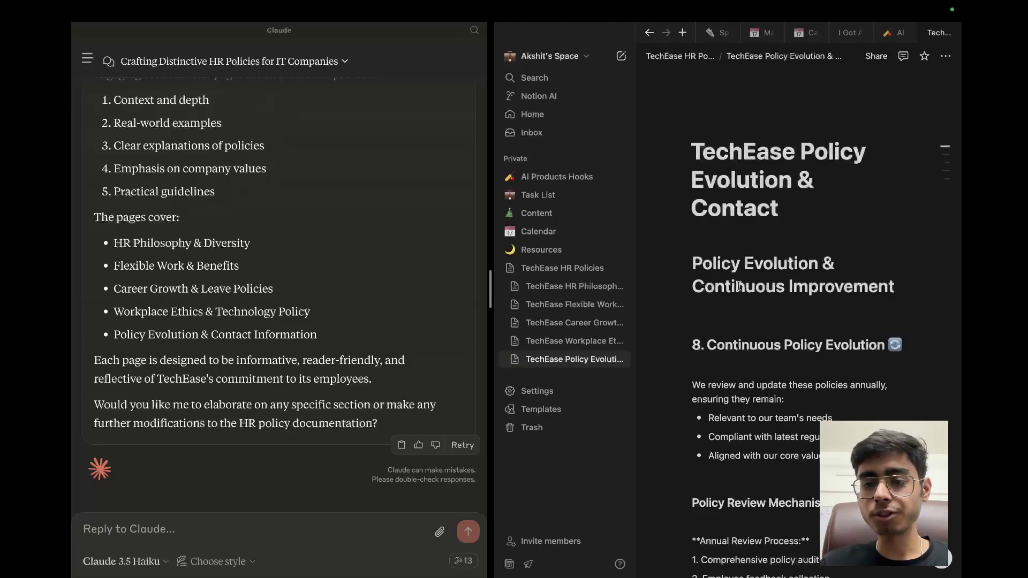
{"action": "scroll", "coordinate": [739, 286], "scroll_direction": "down", "scroll_amount": 5}
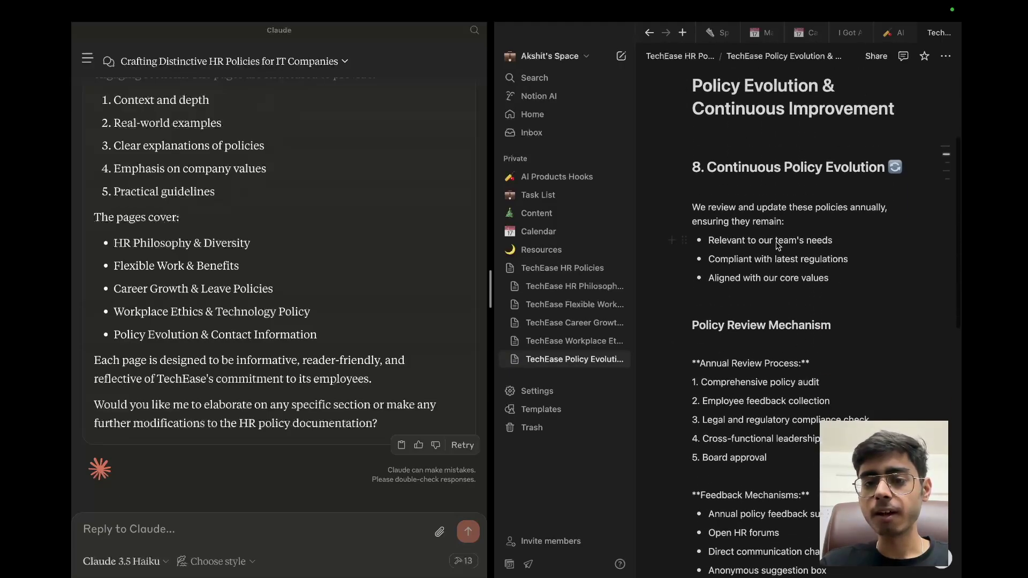
{"action": "scroll", "coordinate": [818, 344], "scroll_direction": "down", "scroll_amount": 1}
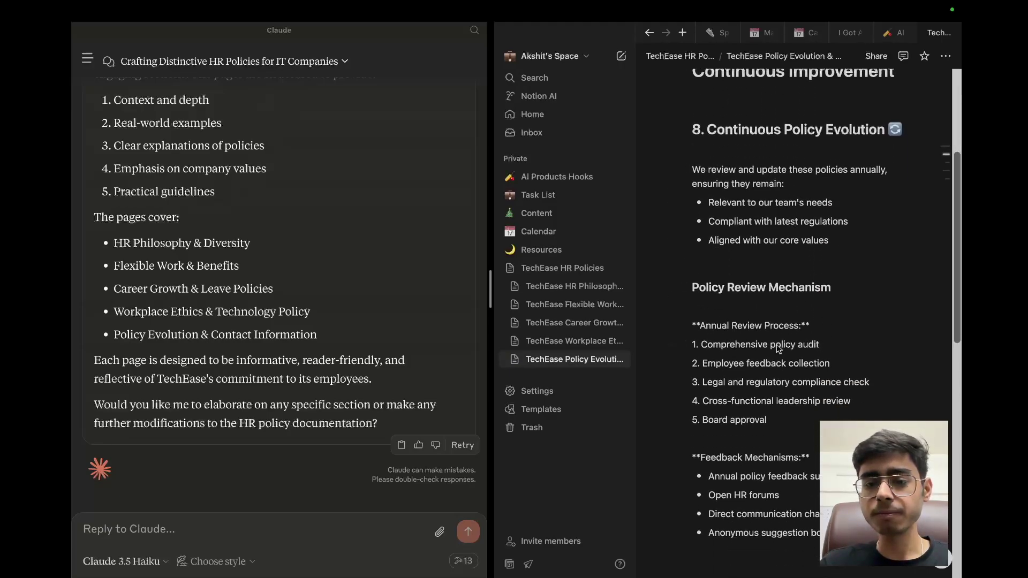
{"action": "scroll", "coordinate": [779, 349], "scroll_direction": "down", "scroll_amount": 10}
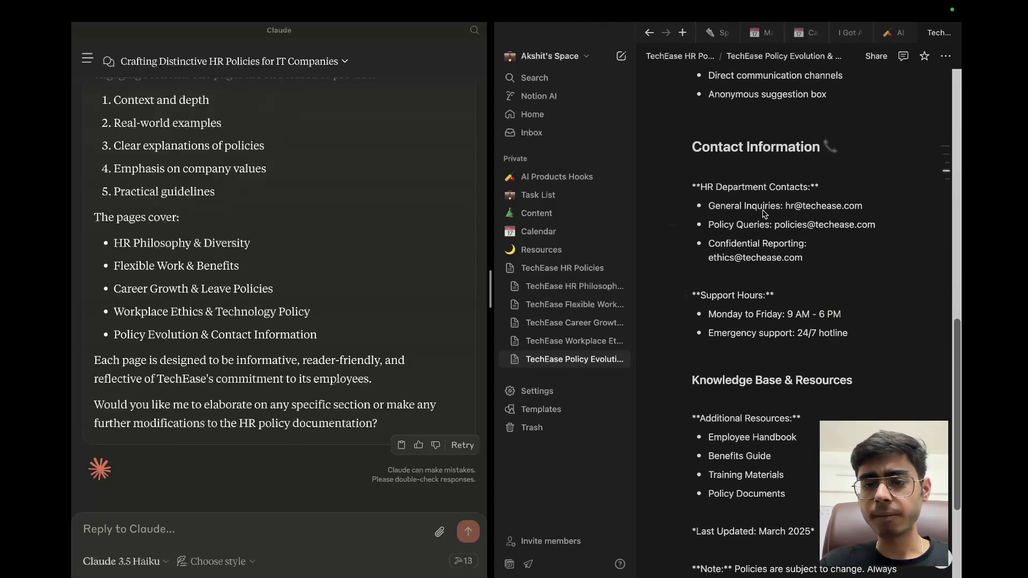
{"action": "scroll", "coordinate": [792, 412], "scroll_direction": "down", "scroll_amount": 3}
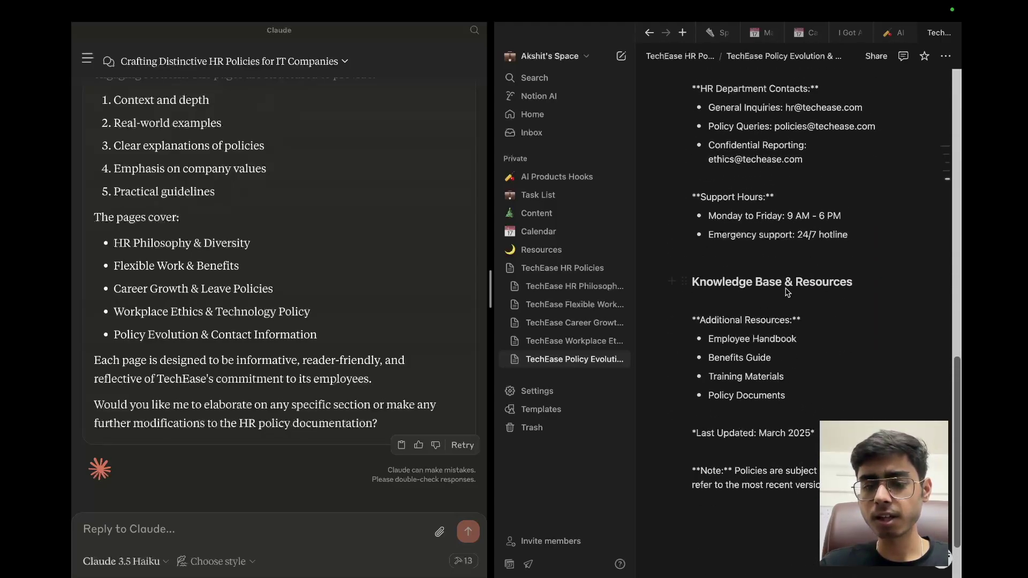
{"action": "scroll", "coordinate": [784, 291], "scroll_direction": "up", "scroll_amount": 15}
{"action": "left_click", "coordinate": [694, 57]}
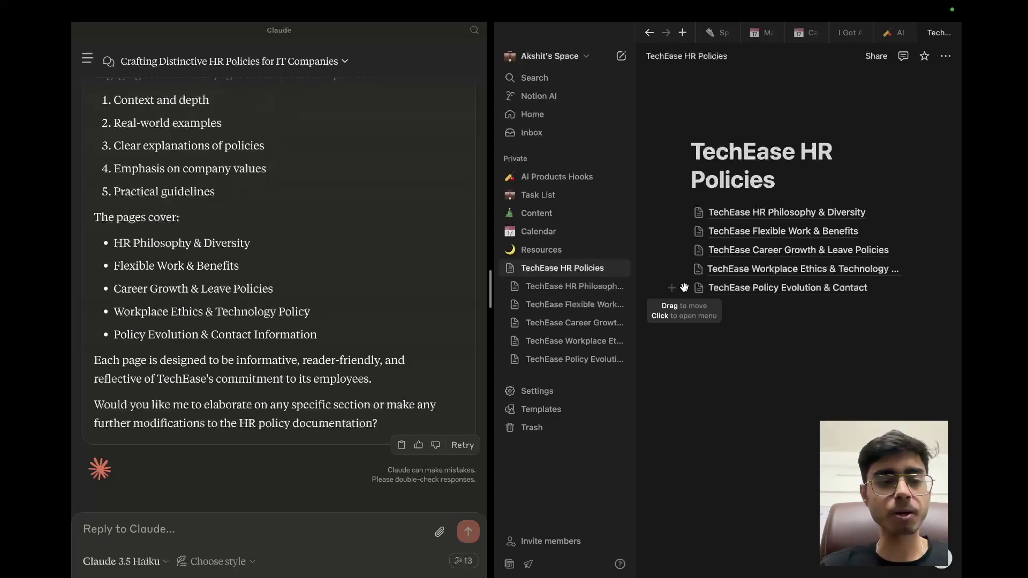
{"action": "scroll", "coordinate": [379, 198], "scroll_direction": "up", "scroll_amount": 3}
{"action": "scroll", "coordinate": [379, 198], "scroll_direction": "up", "scroll_amount": 15}
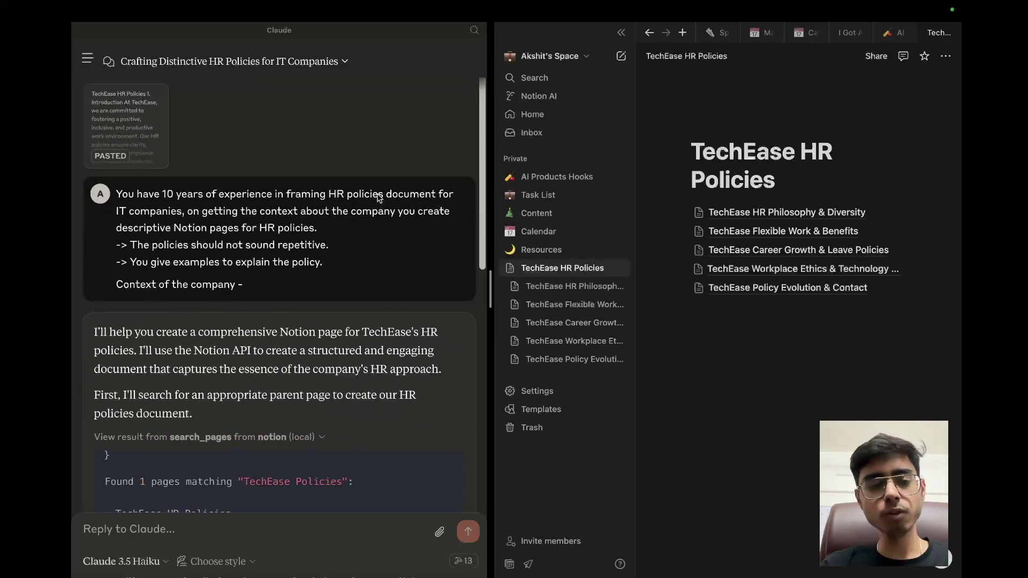
{"action": "scroll", "coordinate": [379, 198], "scroll_direction": "down", "scroll_amount": 20}
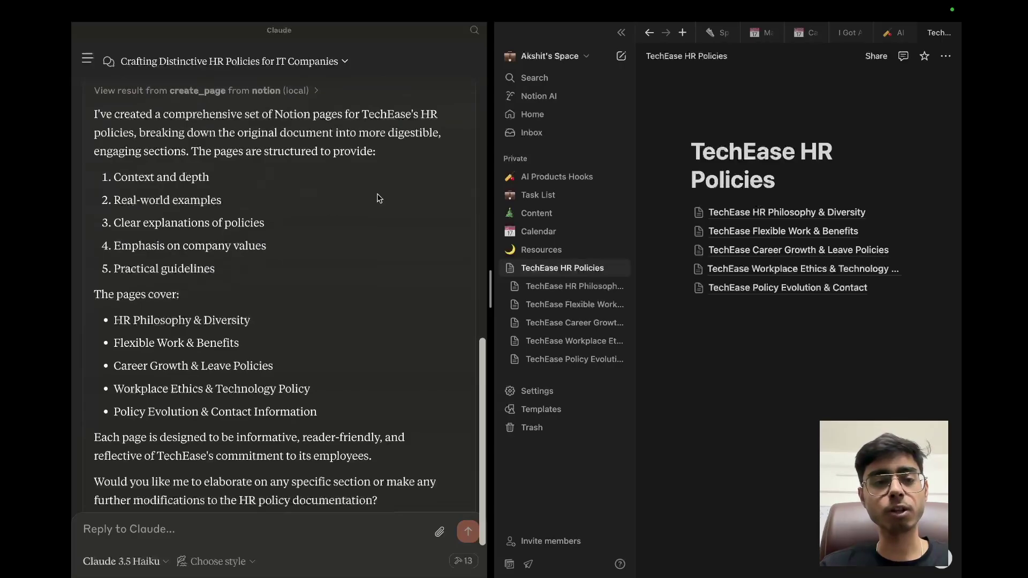